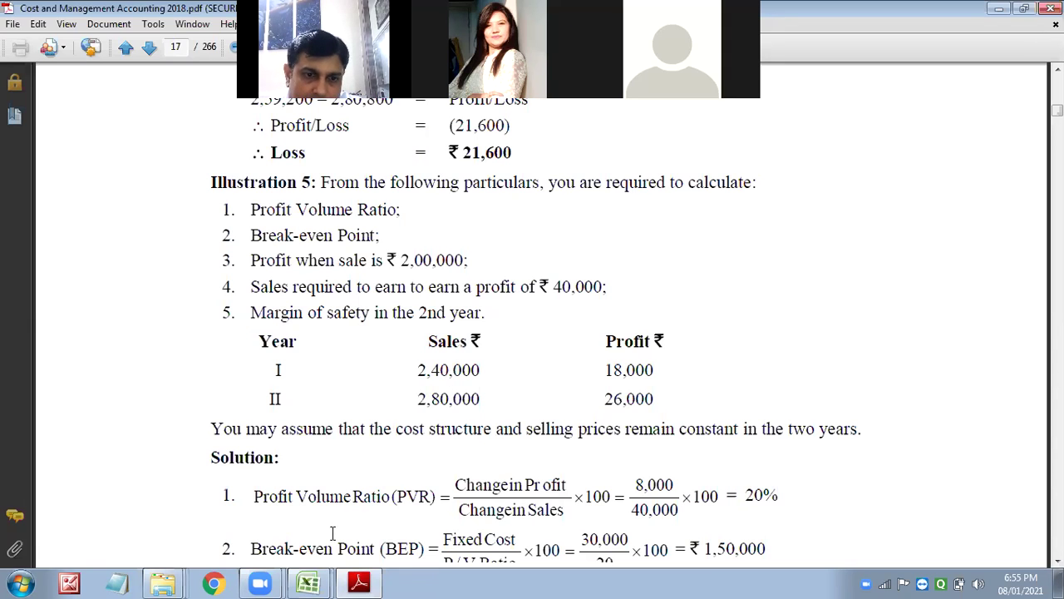
Switch to the Excel workbook with the Illn 3 Page 9 sheet.
left_click(309, 582)
left_click(316, 549)
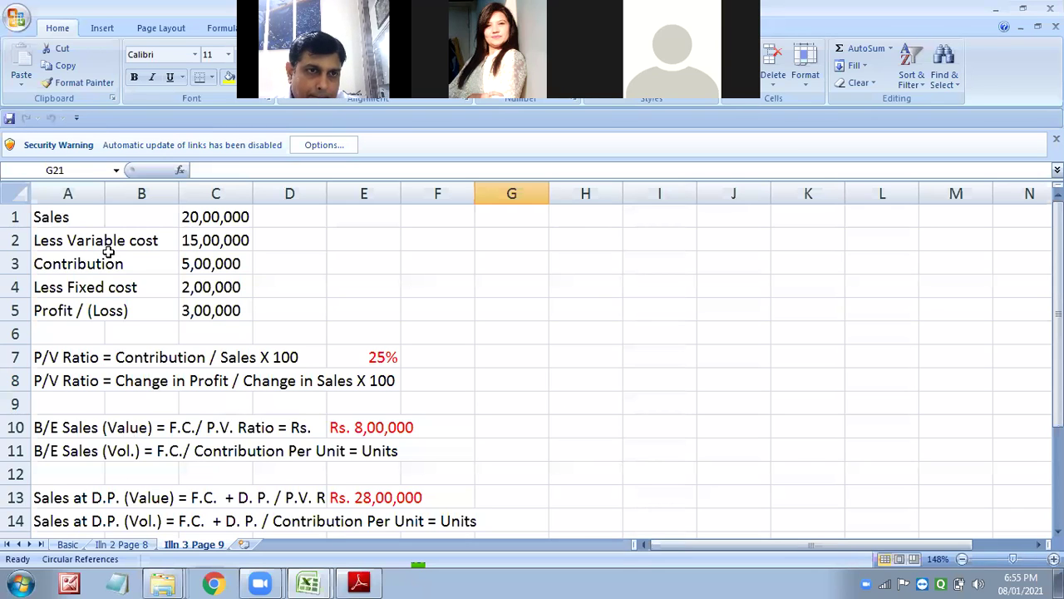
left_click_drag(33, 219, 426, 527)
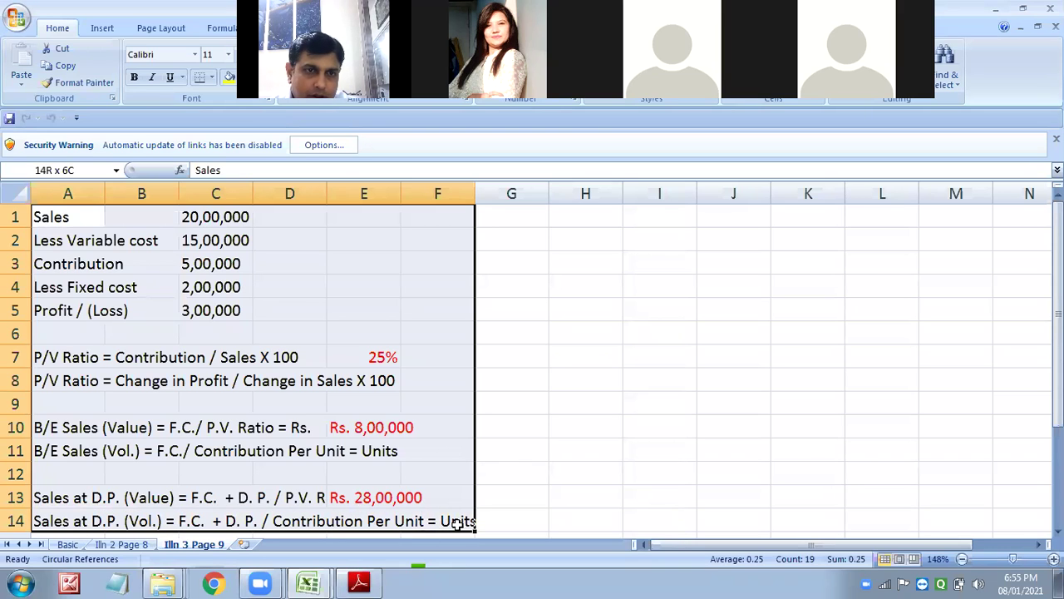
left_click(16, 215)
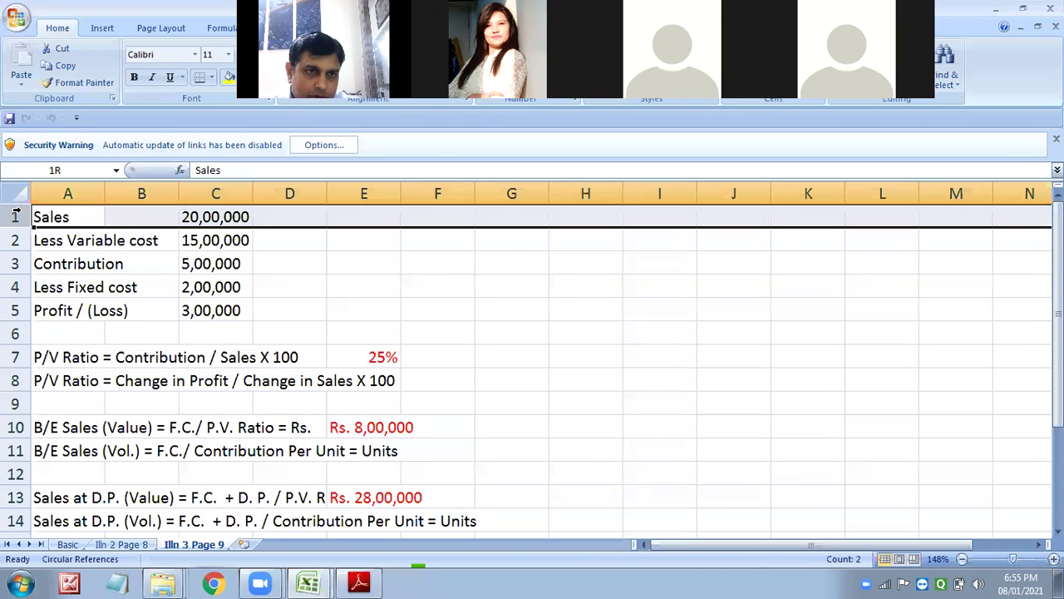
right_click(14, 216)
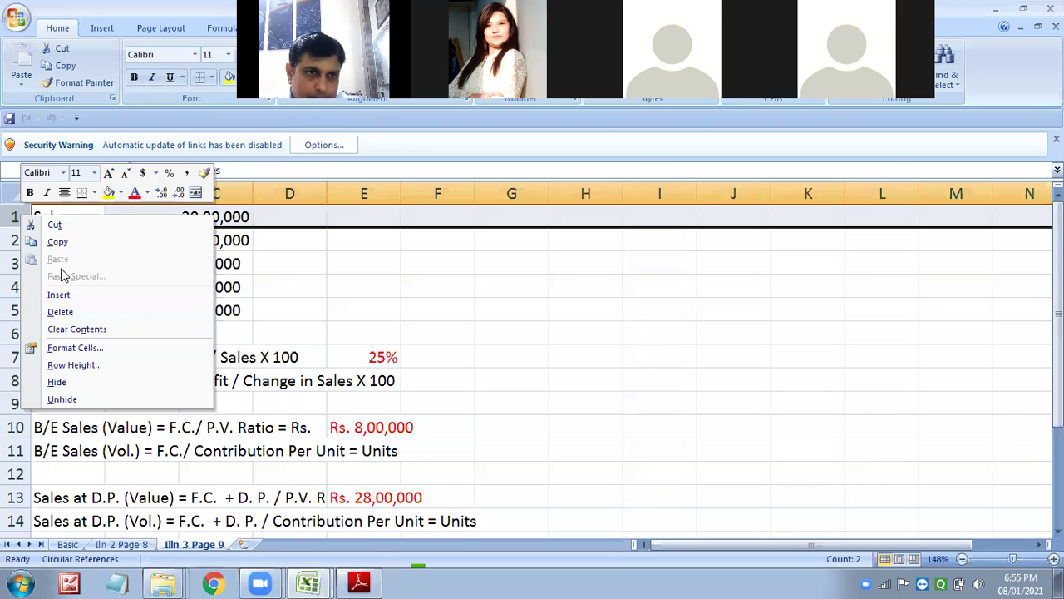
key("Escape")
left_click(475, 385)
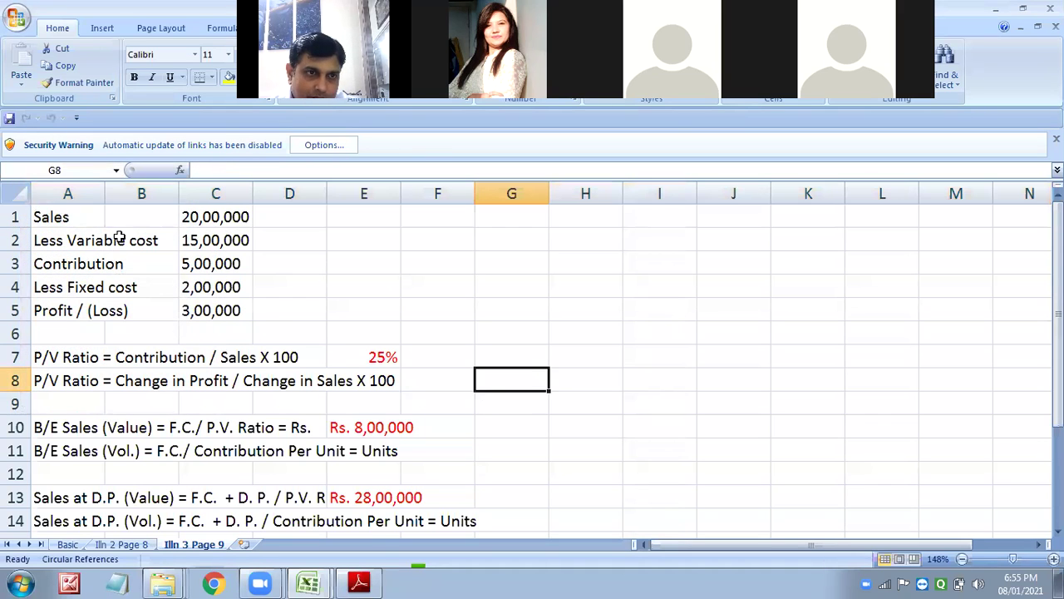
Move the cost and formula block A1:G14 from sheet Illn 3 Page 9 to cell A20 of sheet Illn 2 Page 8.
left_click_drag(51, 216, 478, 523)
left_click(60, 65)
left_click(138, 544)
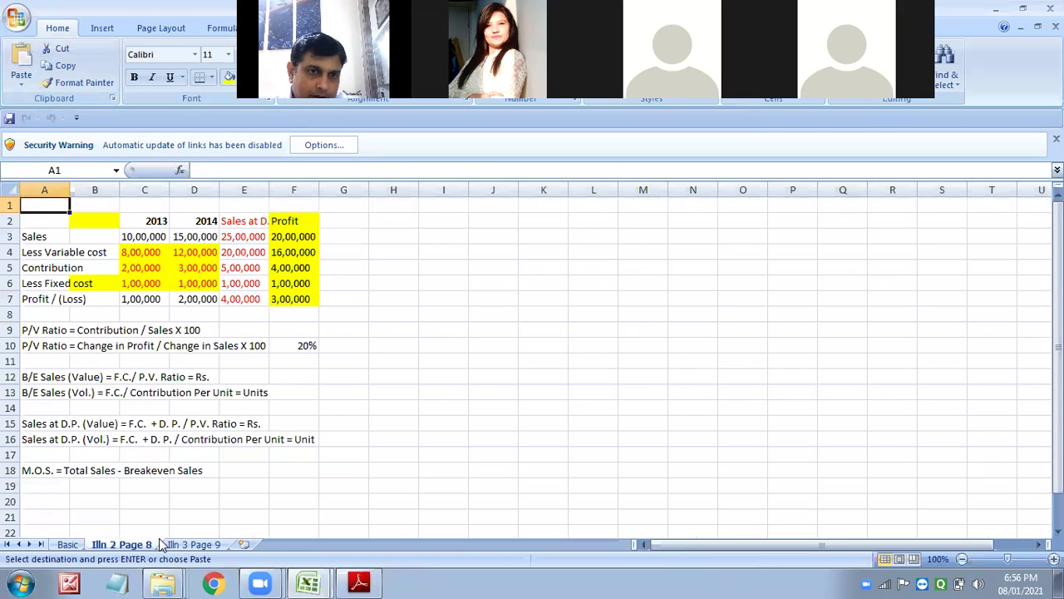
scroll(165, 400, "down", 5)
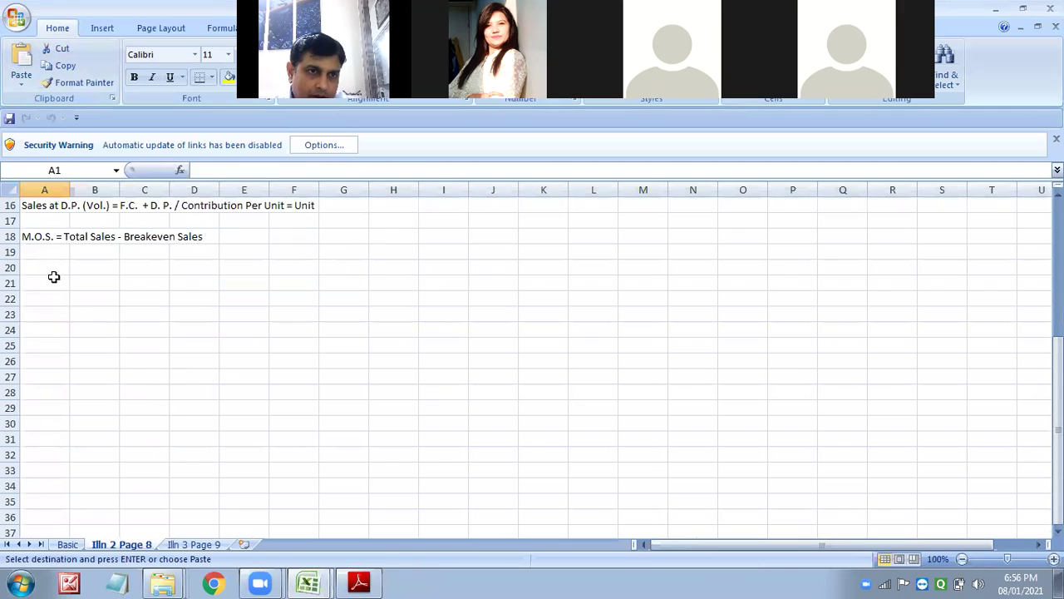
left_click(51, 272)
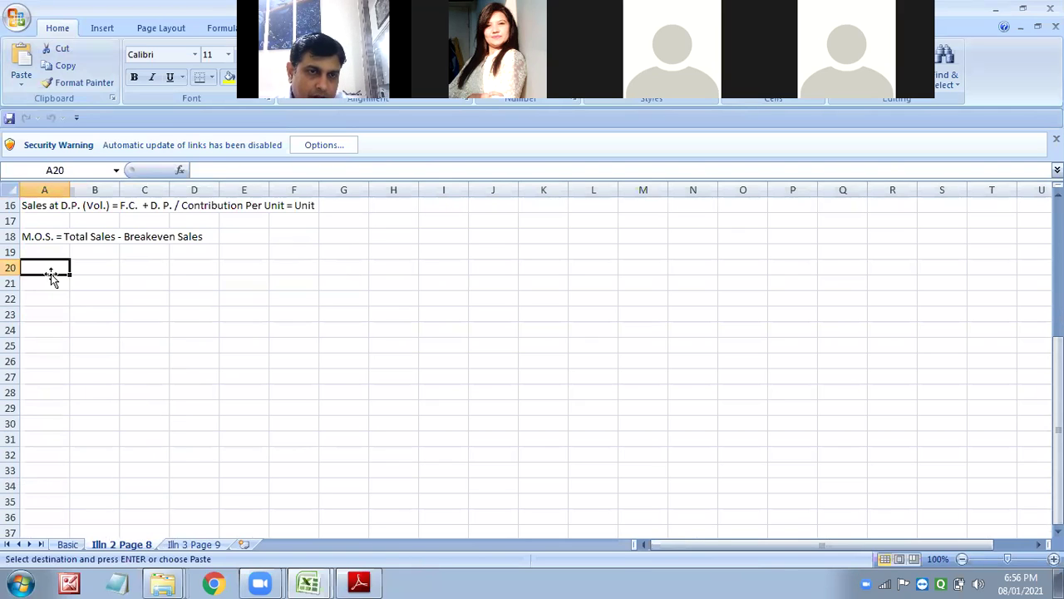
left_click(21, 62)
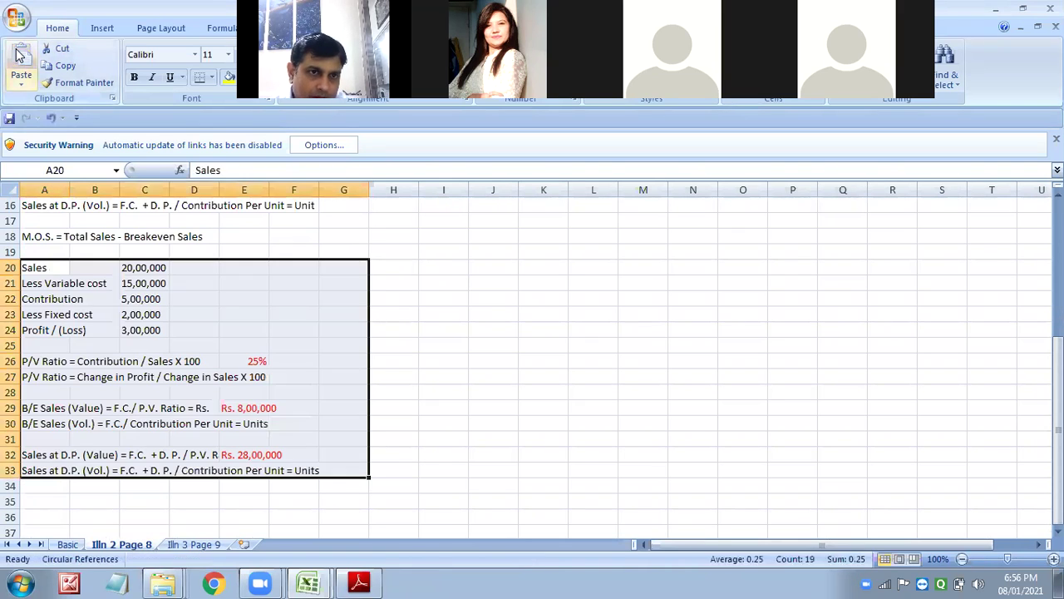
left_click(200, 545)
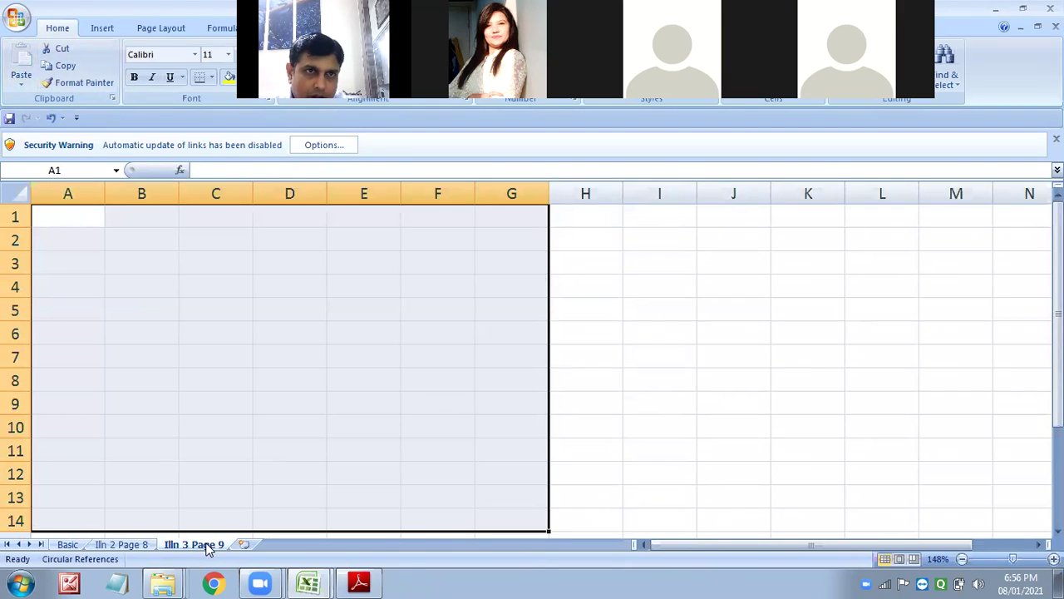
left_click(121, 545)
scroll(148, 345, "up", 5)
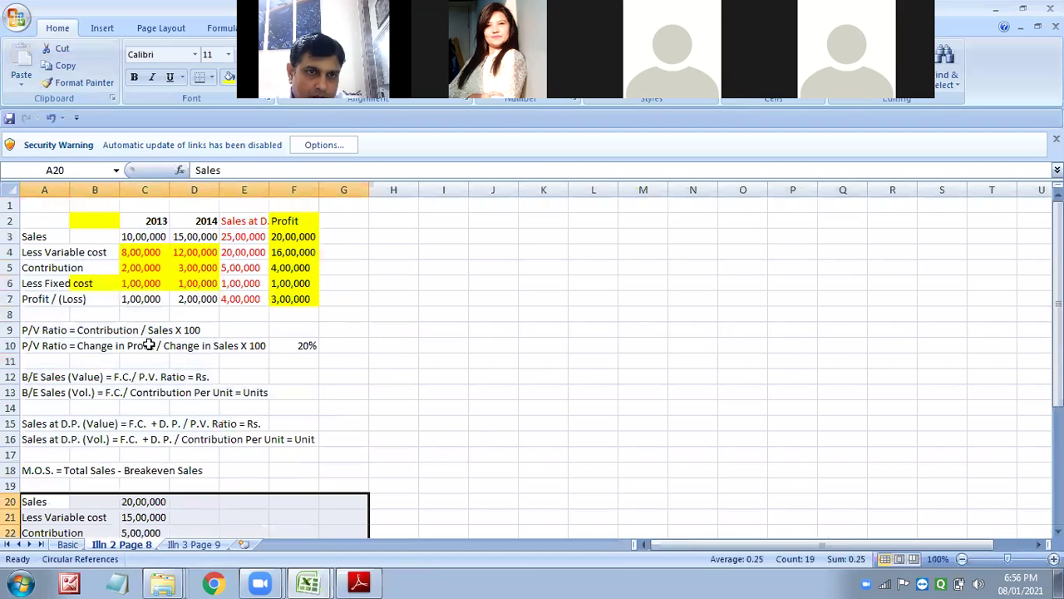
Format the cost table and formulas in A3:G18 in bold at font size 12, with the sheet zoomed to 124%.
left_click_drag(37, 205, 363, 436)
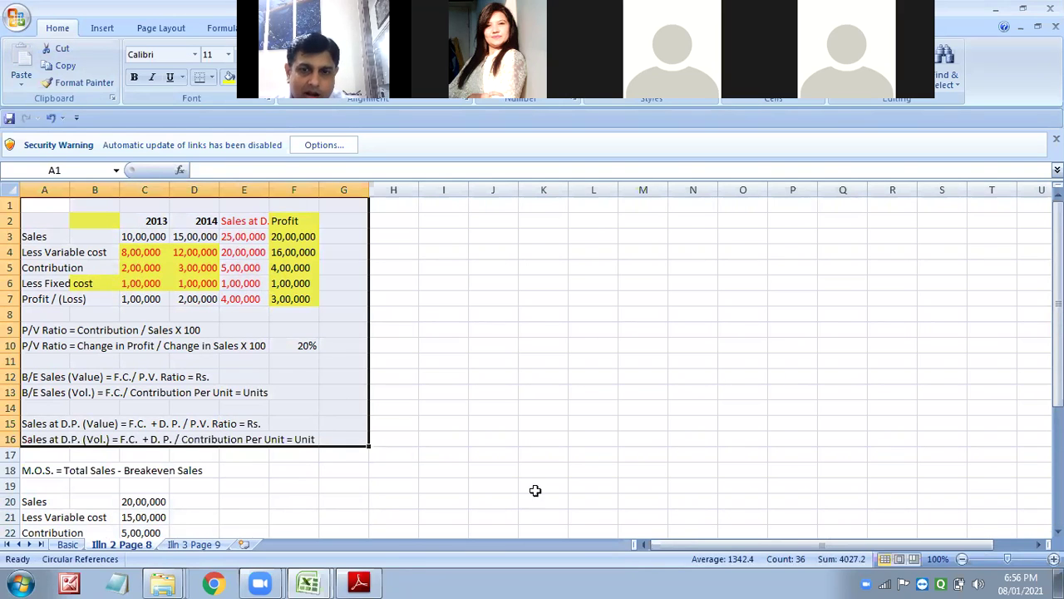
left_click(792, 457)
left_click_drag(1007, 559, 1014, 564)
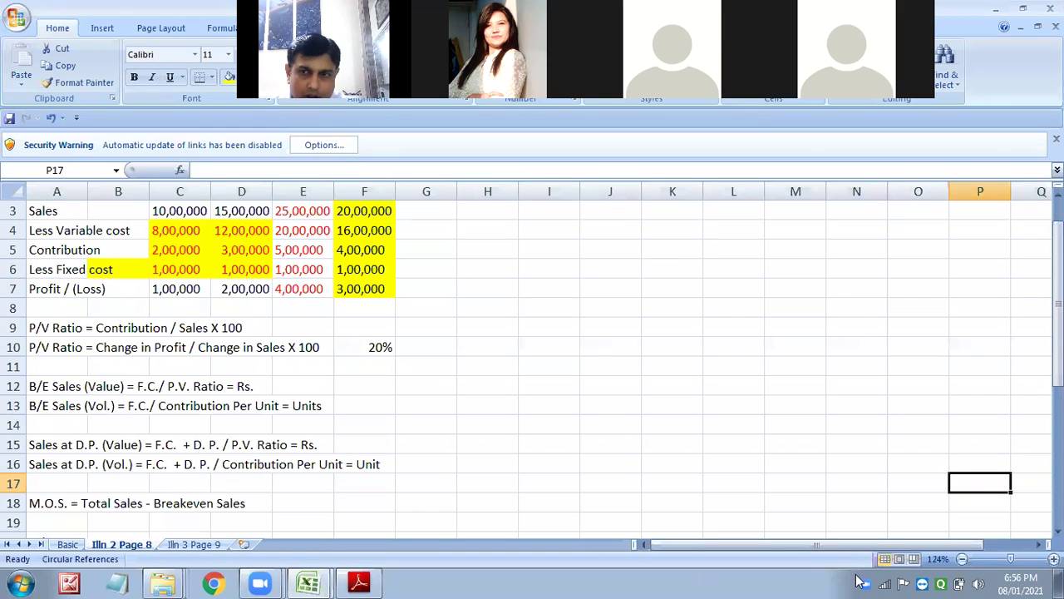
left_click_drag(52, 214, 450, 497)
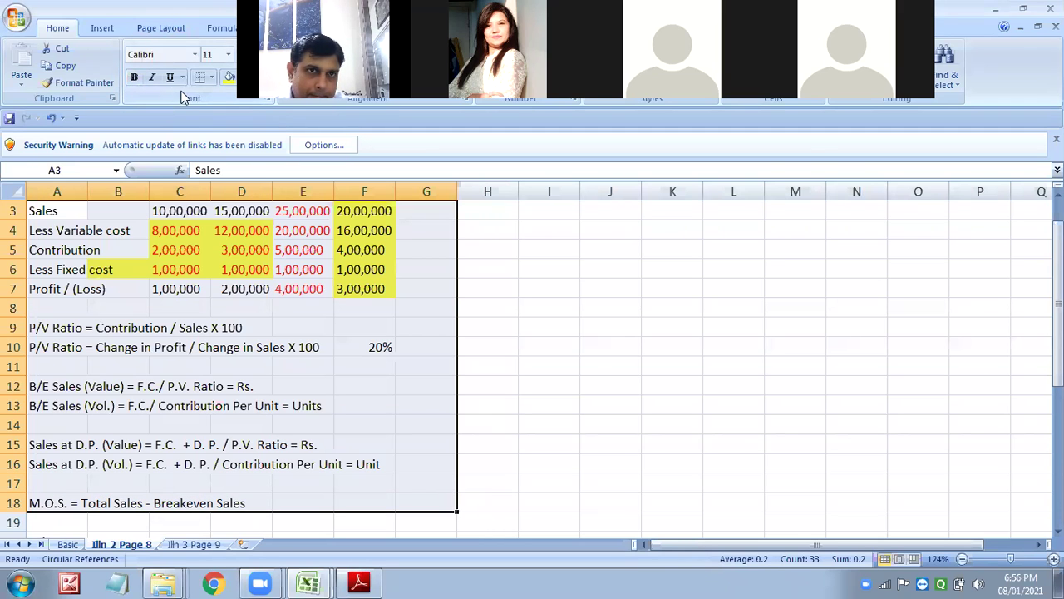
left_click(228, 54)
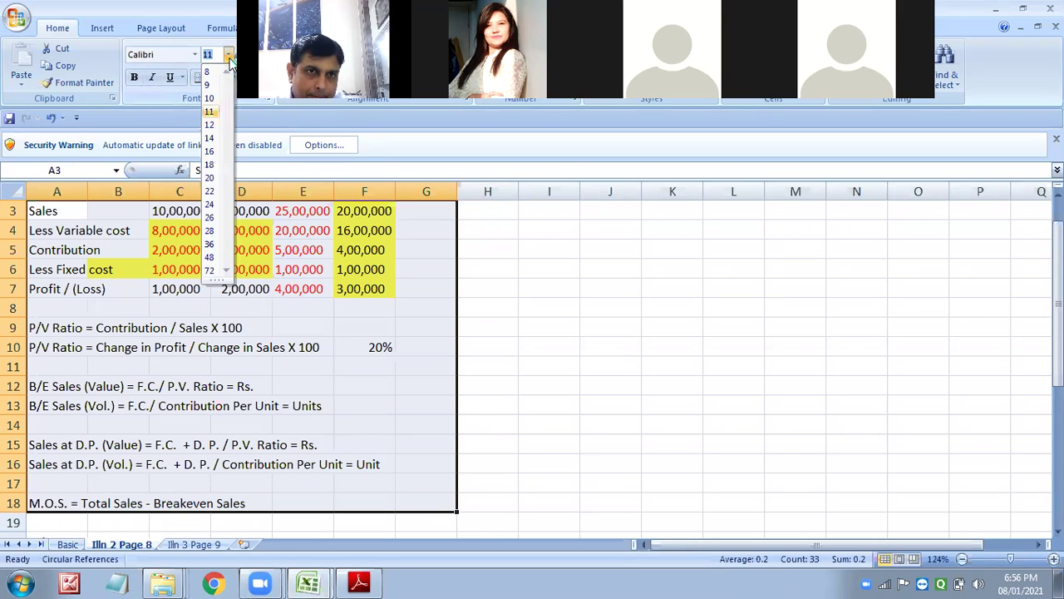
left_click(213, 126)
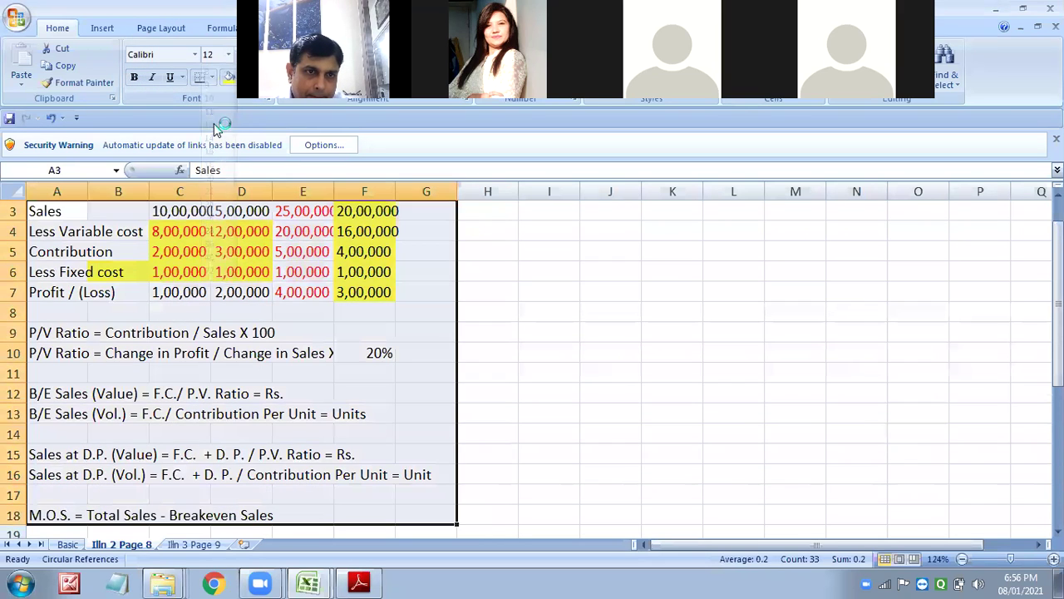
left_click(135, 77)
left_click(528, 292)
Widen columns B, C and D so the bold labels and yearly figures fit.
scroll(529, 299, "down", 3)
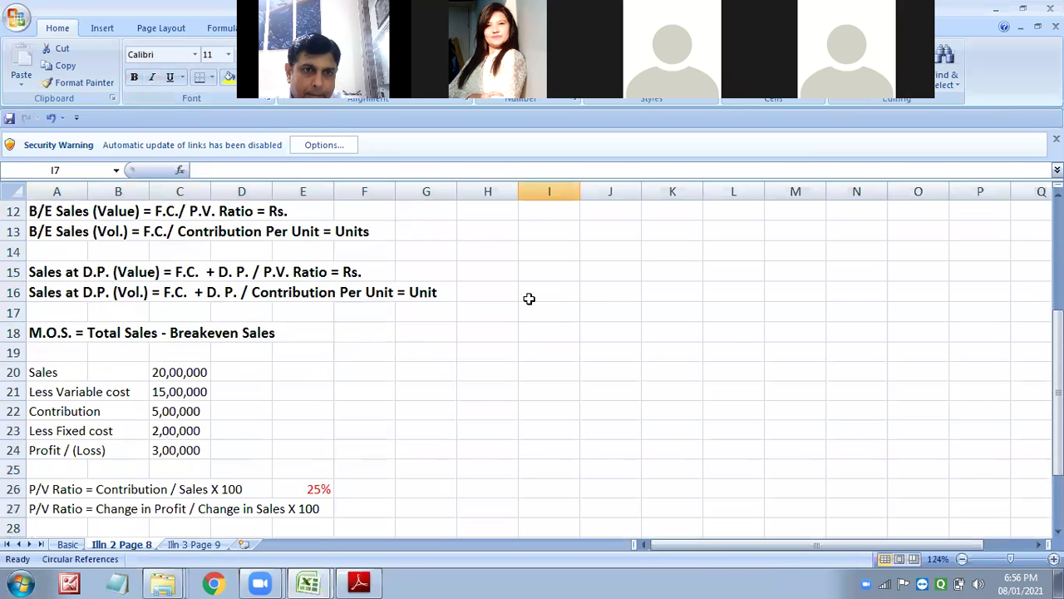
scroll(529, 298, "down", 2)
scroll(258, 323, "up", 6)
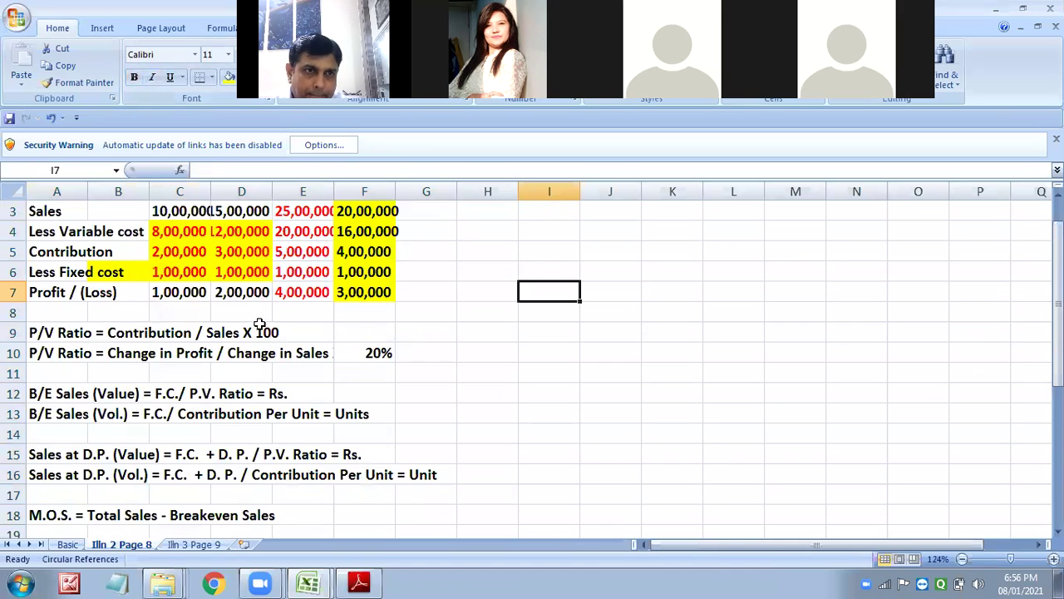
left_click(41, 212)
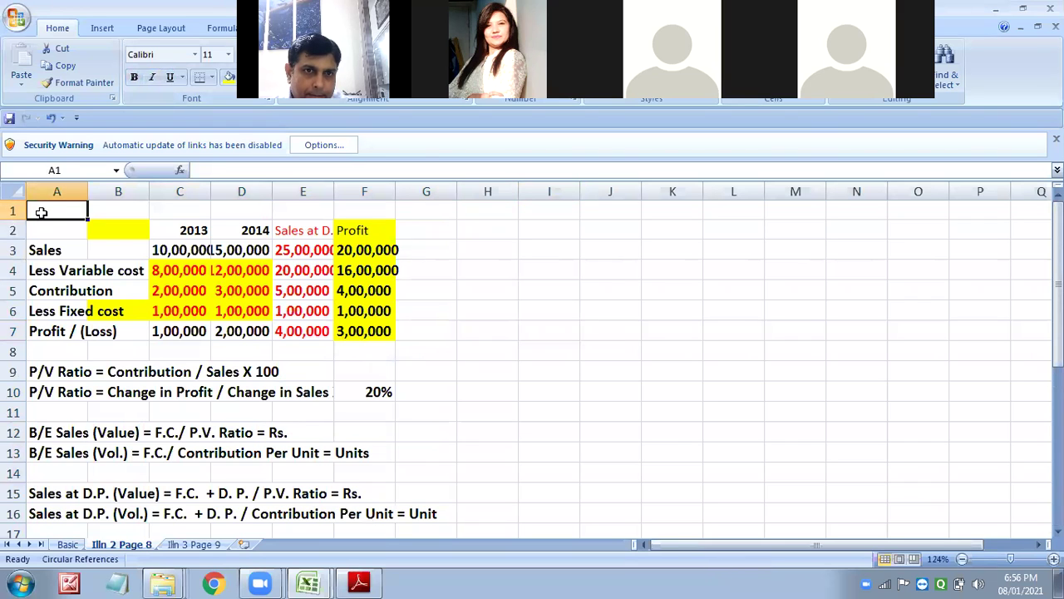
left_click_drag(272, 192, 286, 198)
left_click_drag(211, 192, 226, 213)
left_click_drag(150, 192, 159, 192)
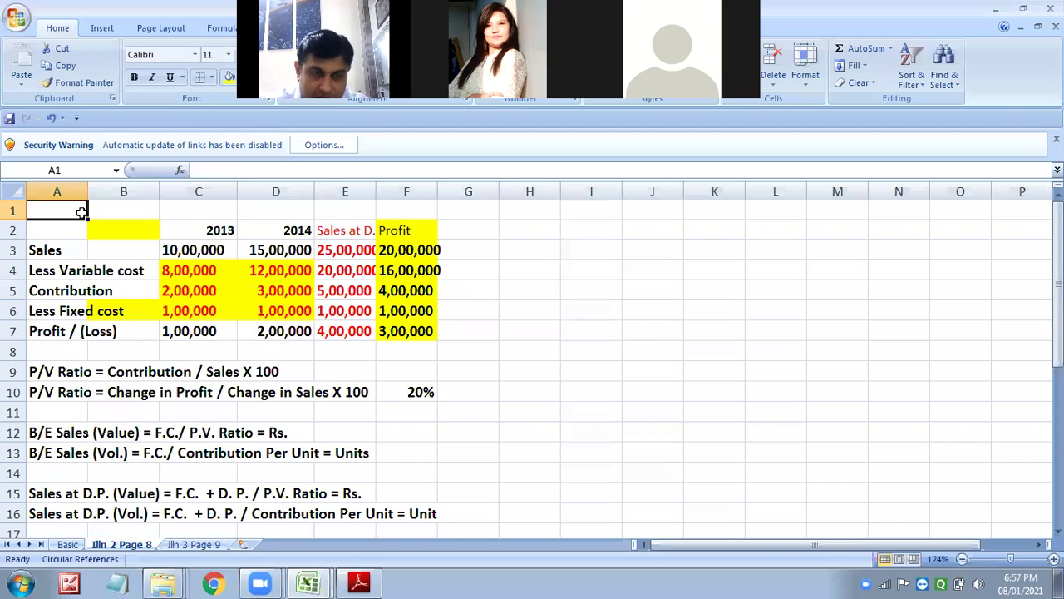
Enter the heading "Illn. 2" in A1 and "Pg. No. 8" in B1.
type("I")
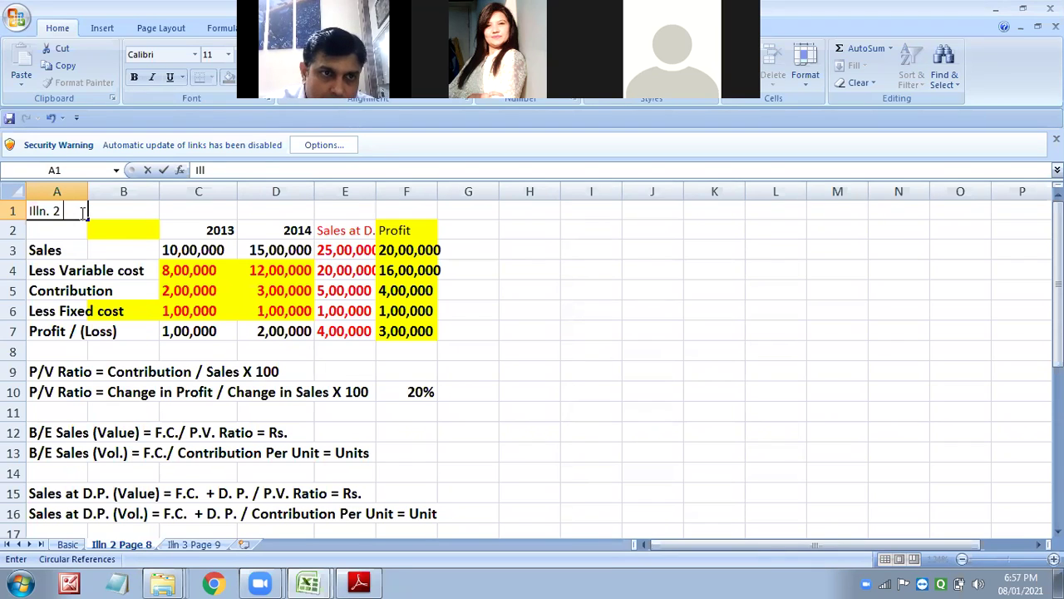
type("lln. 2")
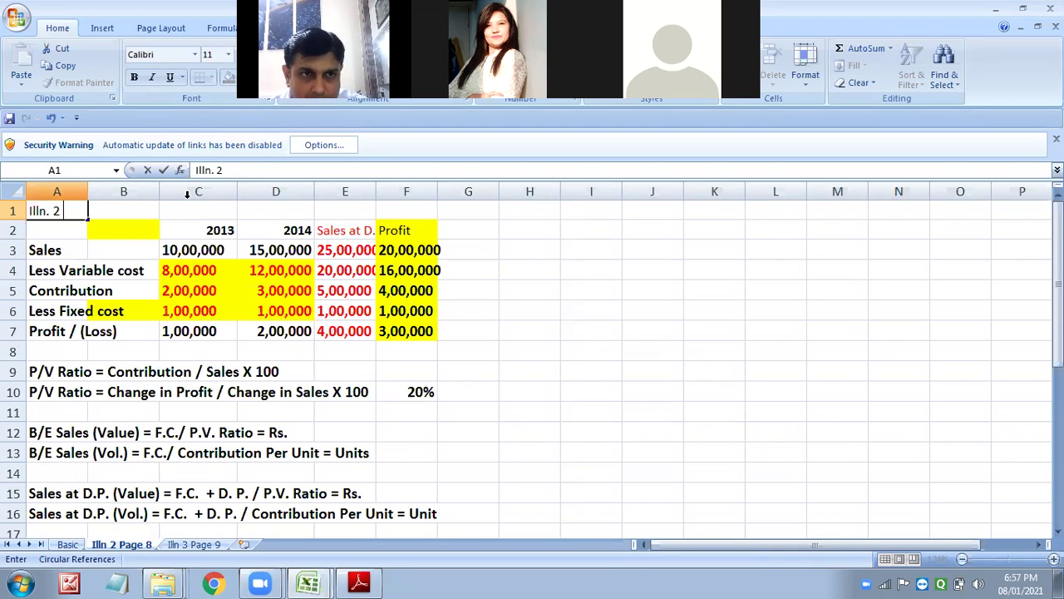
left_click(150, 208)
type("Pg. No")
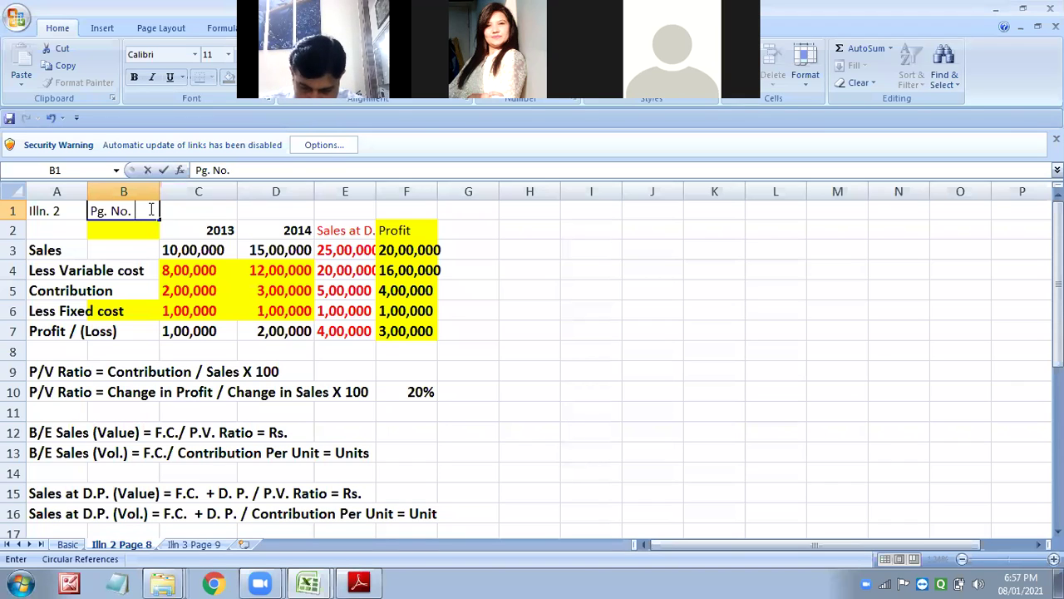
type(". 8")
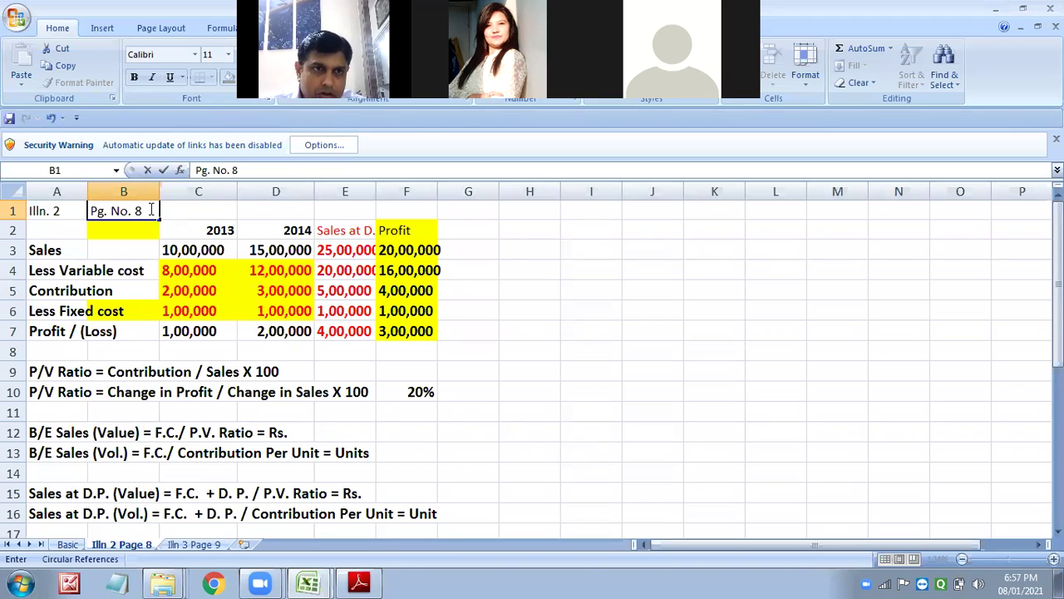
left_click(506, 326)
Make the column headings in E2:F2 bold and widen column E to fit "Sales at D.P.".
left_click(379, 232)
left_click_drag(353, 232, 409, 233)
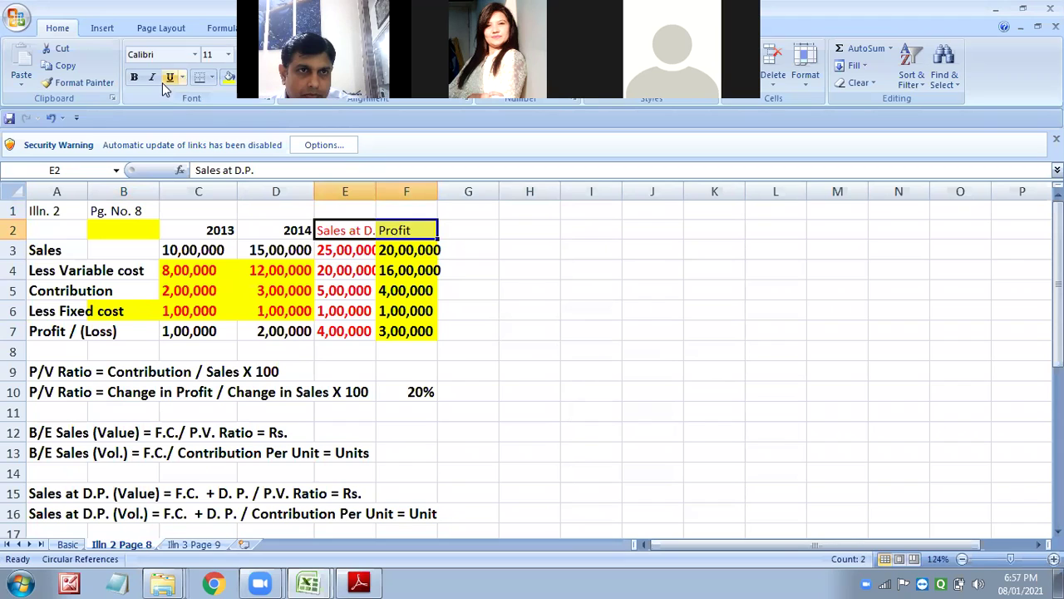
left_click(133, 78)
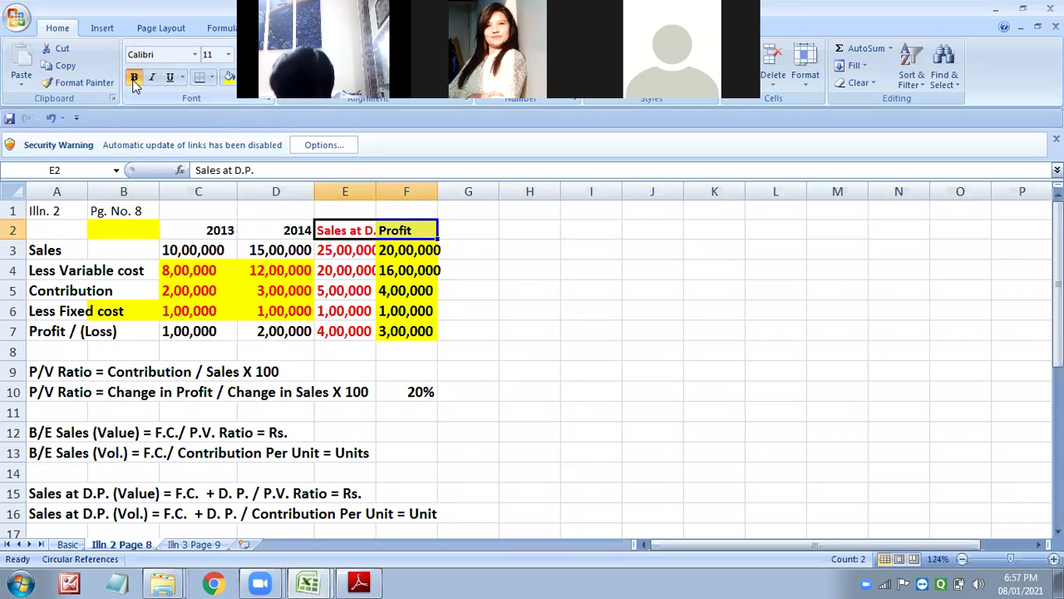
left_click_drag(376, 193, 402, 206)
Make the illustration and page number headings in A1:B1 bold.
left_click_drag(80, 210, 143, 213)
left_click(137, 80)
left_click(137, 80)
left_click(274, 208)
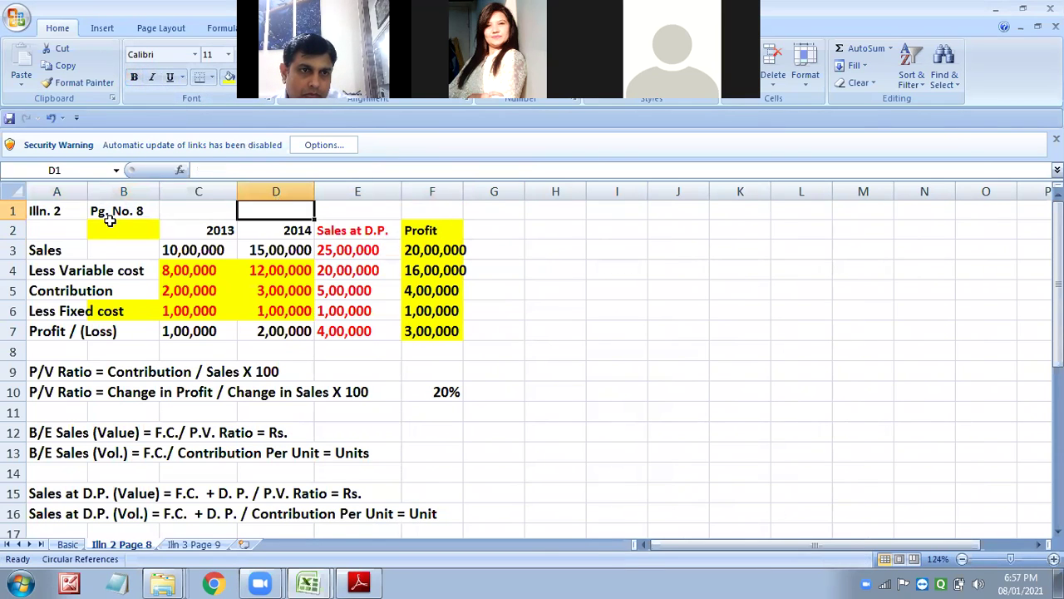
Copy the illustration heading cells A1:B1 for use above the second cost table.
scroll(109, 221, "down", 5)
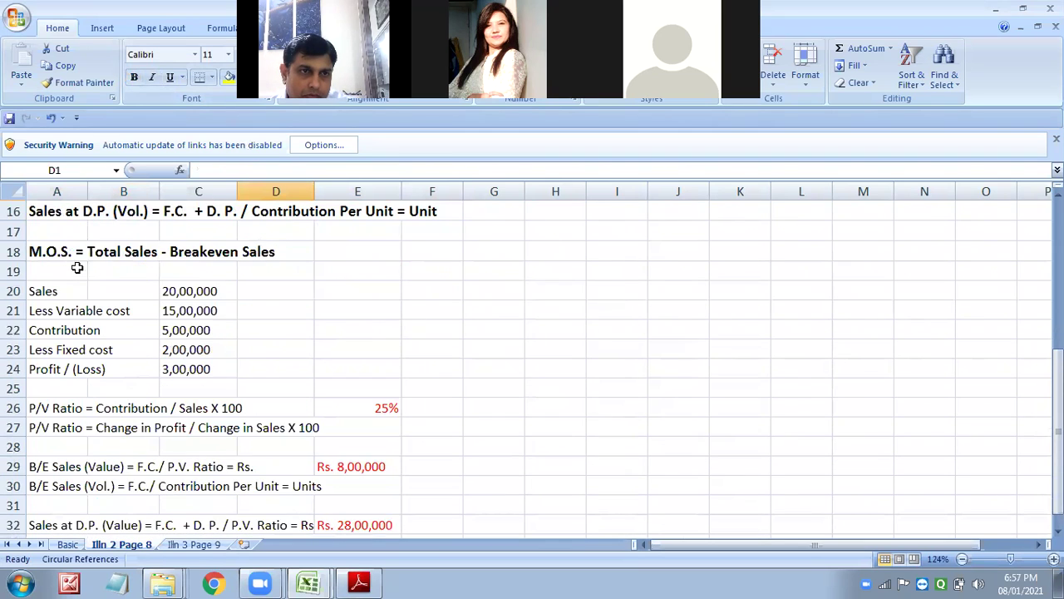
scroll(76, 268, "up", 5)
left_click_drag(56, 209, 129, 197)
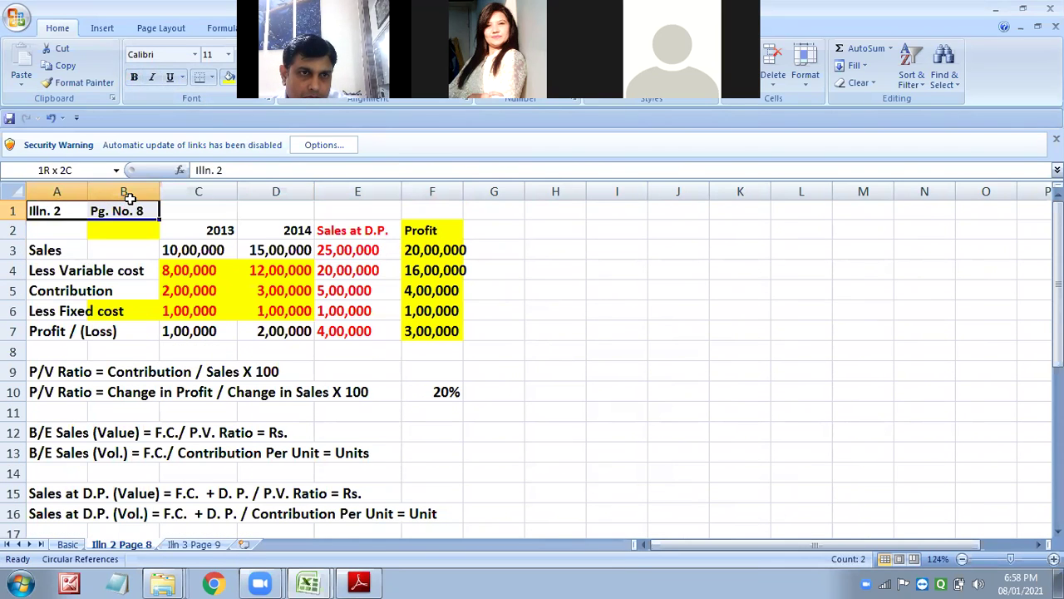
left_click(59, 51)
scroll(48, 335, "down", 4)
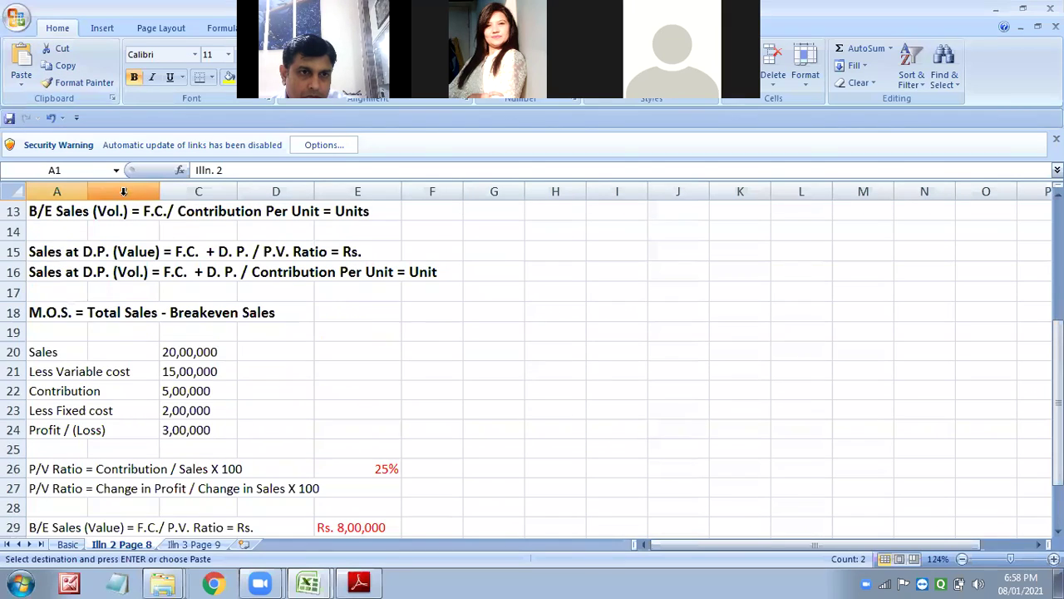
left_click(13, 333)
right_click(15, 333)
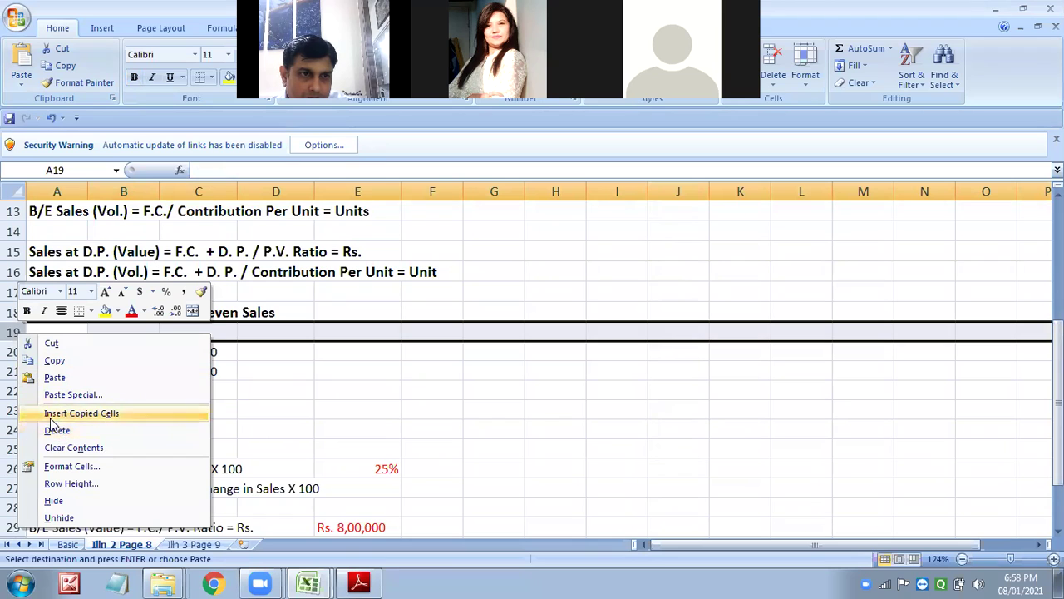
left_click(13, 335)
right_click(12, 333)
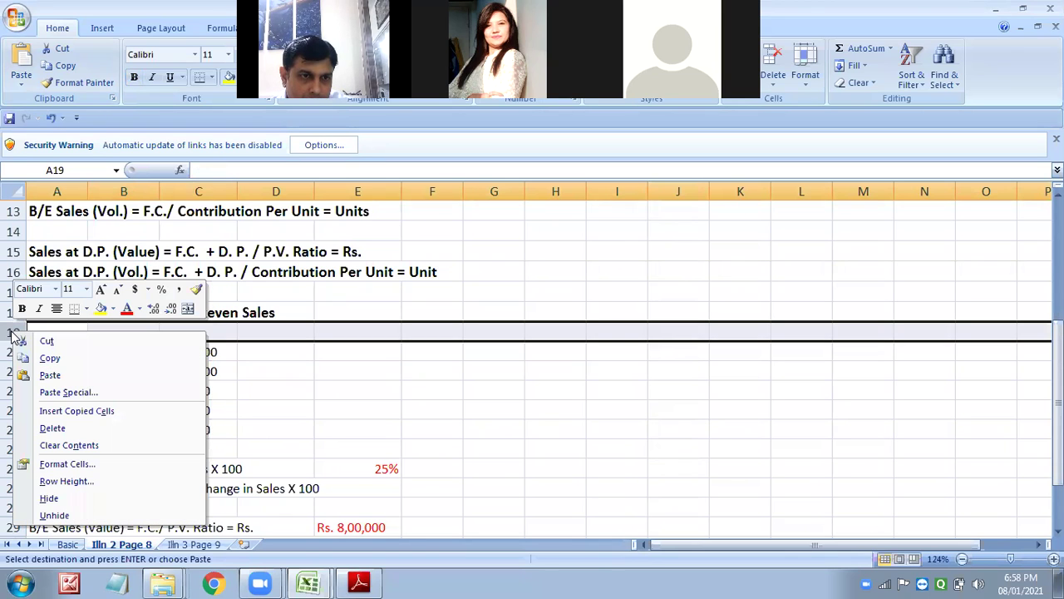
left_click(12, 332)
right_click(14, 332)
Paste the copied heading into A19, directly above the second cost table.
left_click(37, 330)
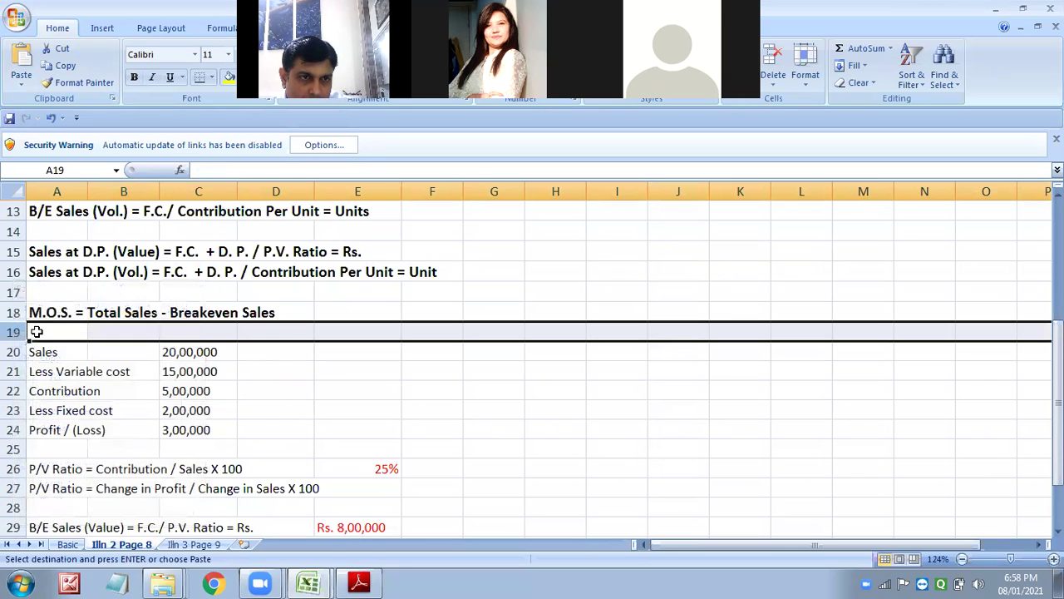
left_click(36, 331)
left_click(22, 65)
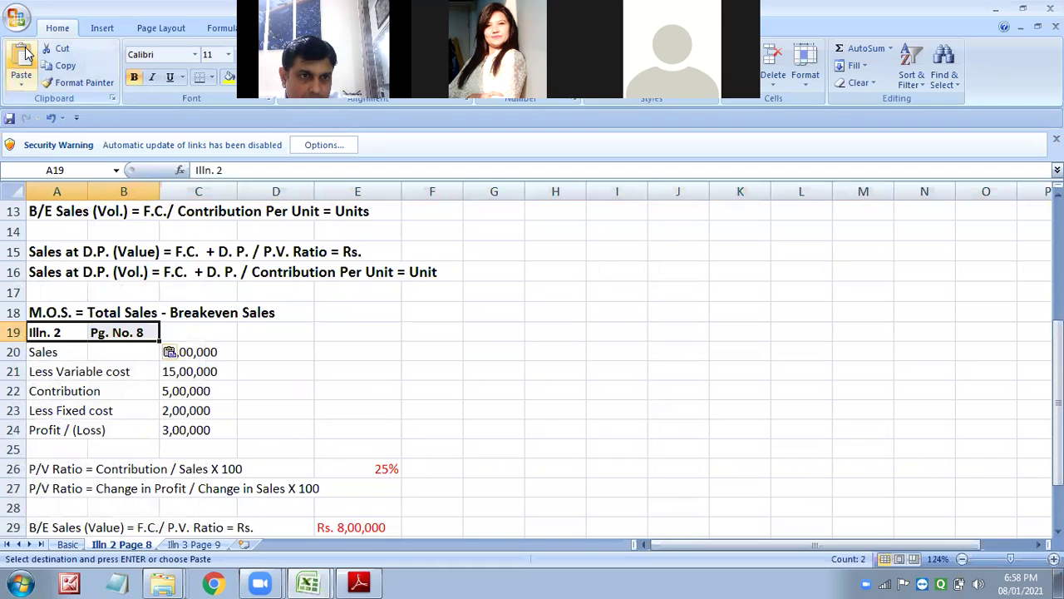
Insert a blank row at row 19, between the M.O.S. formula and the pasted illustration heading.
left_click(12, 333)
right_click(12, 333)
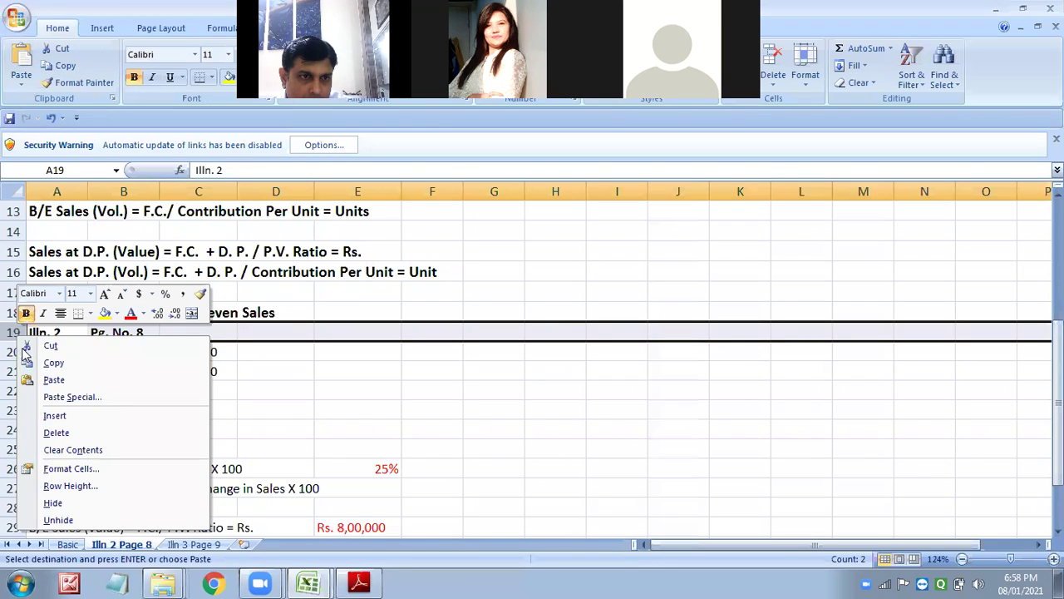
left_click(55, 415)
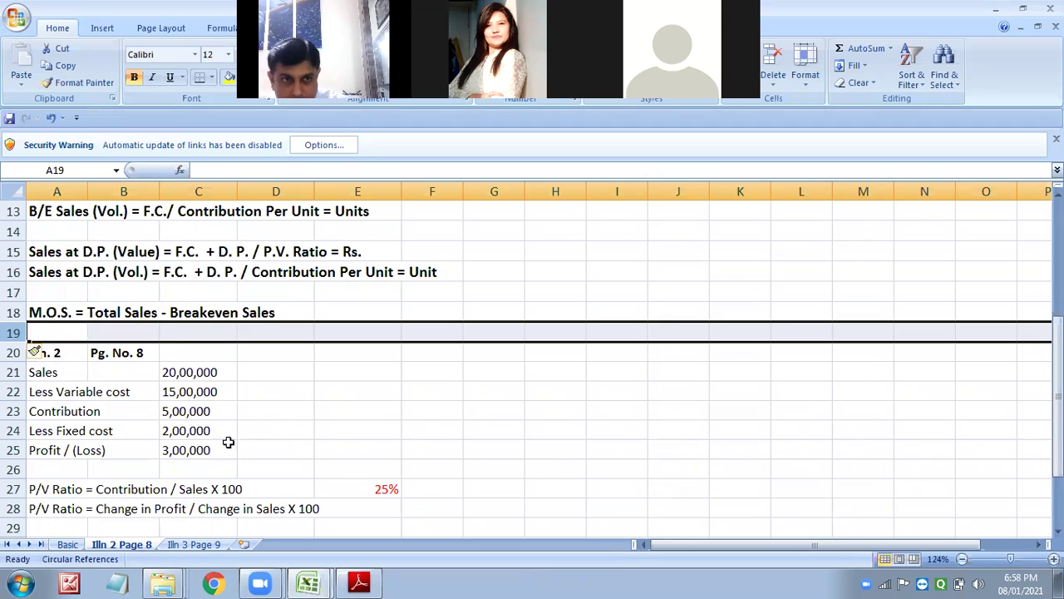
Change the heading of the second cost table in A20:B20 to "Illn. 3" and "Pg. No. 9".
left_click(63, 352)
double_click(63, 352)
key("BackSpace")
type("3")
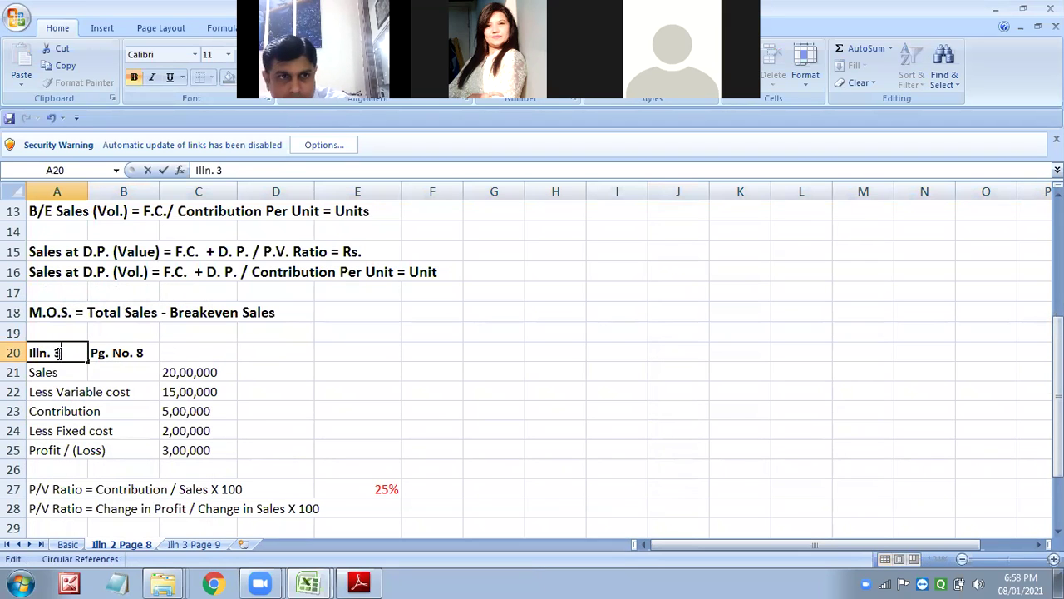
left_click(148, 352)
left_click_drag(147, 352, 139, 352)
type("9")
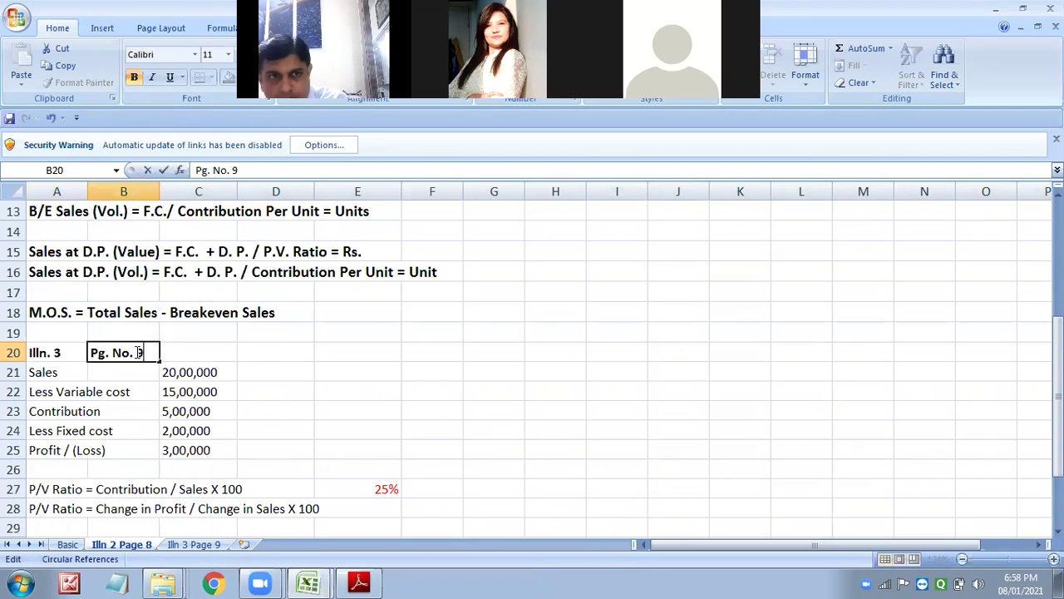
left_click(293, 397)
Format the whole Illn. 3 block, A20:E34, as bold text at font size 12.
left_click_drag(45, 350, 374, 504)
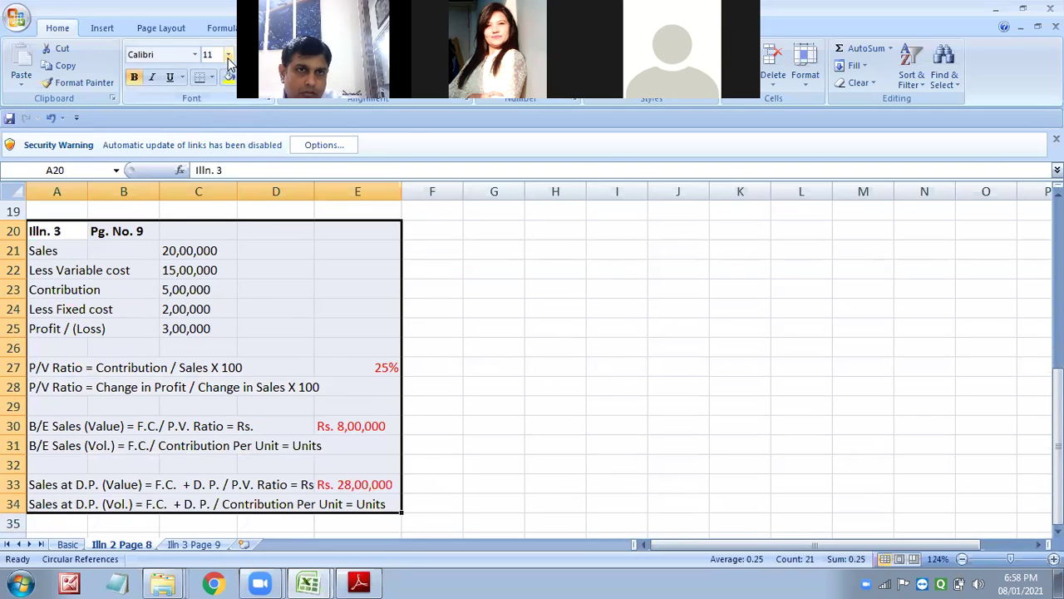
left_click(228, 54)
left_click(210, 127)
left_click(135, 80)
left_click(136, 80)
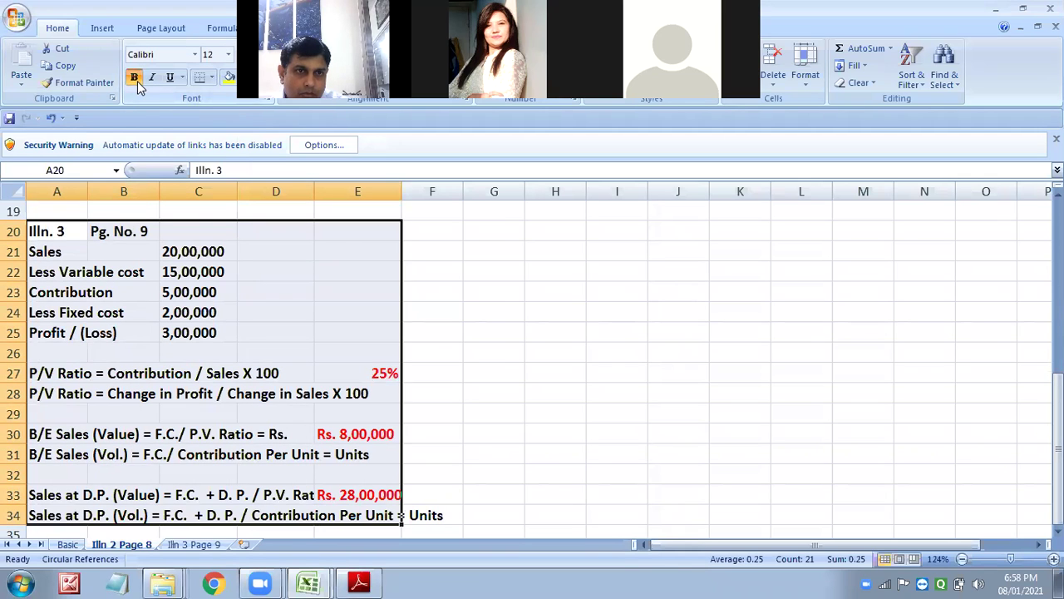
left_click(470, 355)
scroll(124, 369, "down", 2)
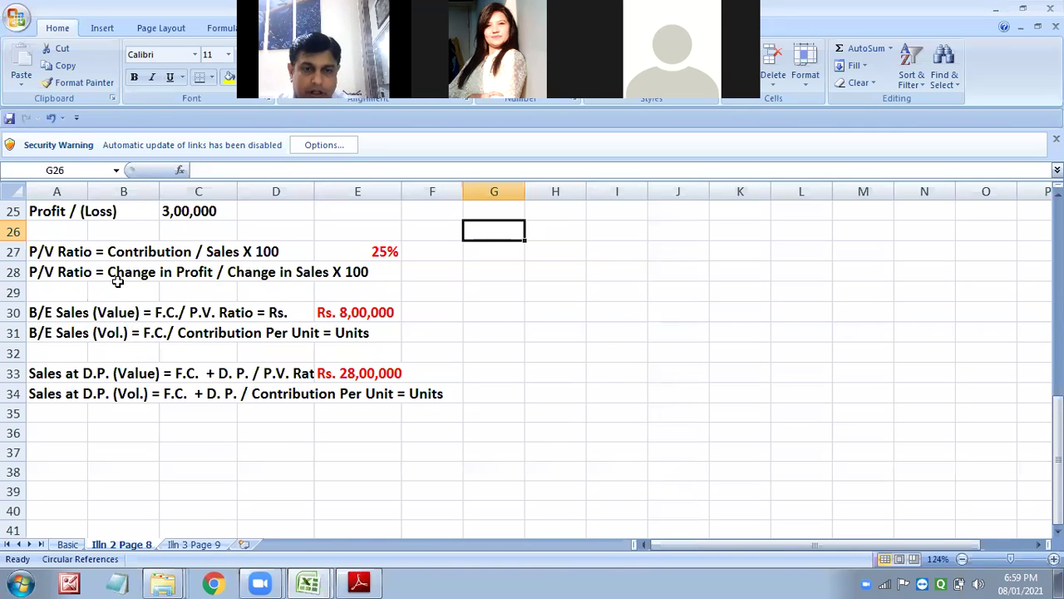
Switch to the Cost and Management Accounting PDF and examine Illustration 5 and the worked example before it.
left_click(355, 582)
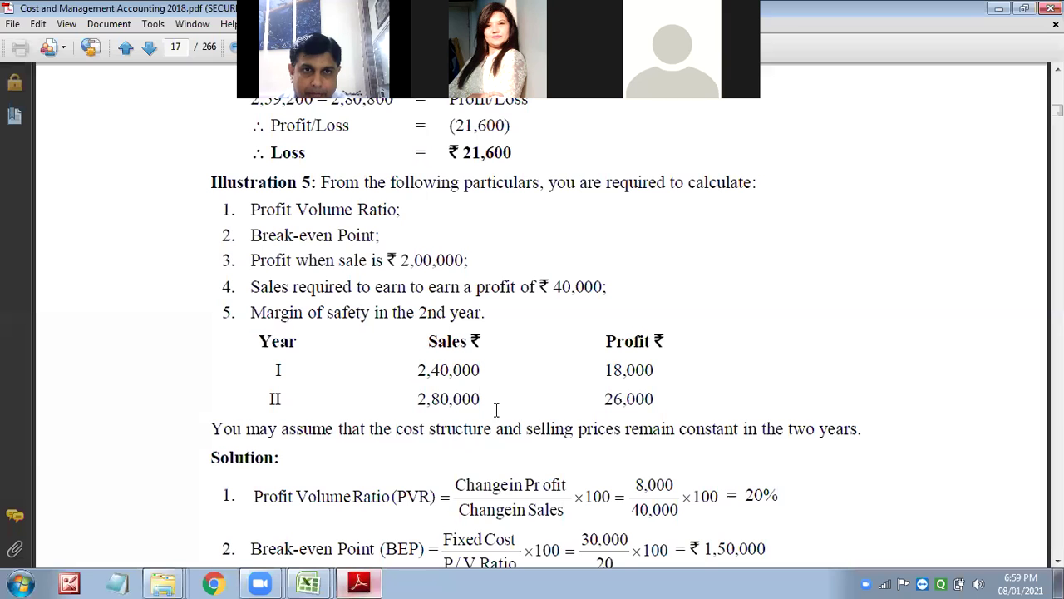
scroll(504, 333, "up", 3)
scroll(504, 329, "up", 10)
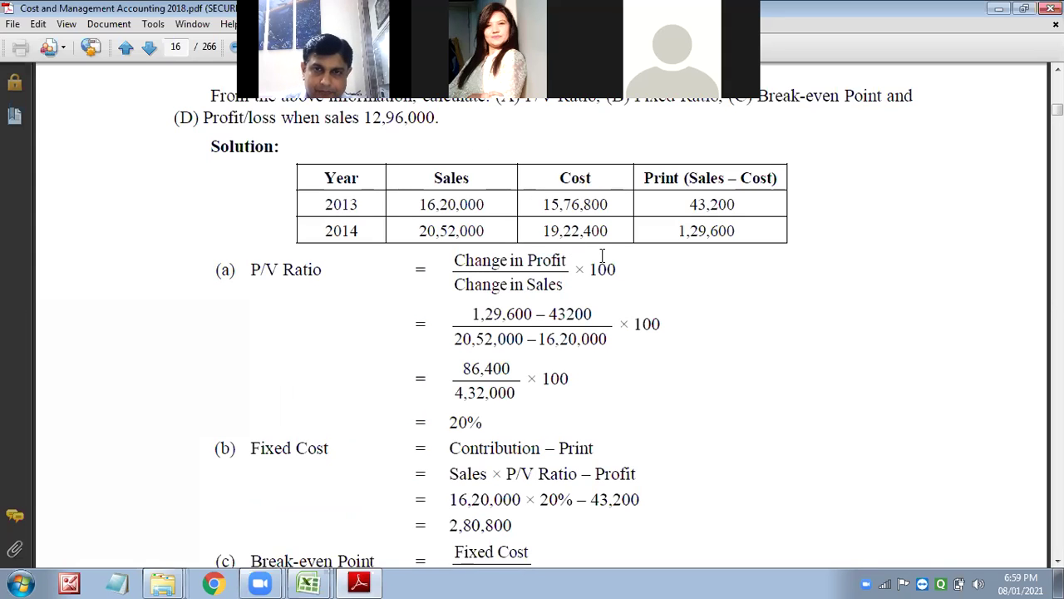
scroll(468, 229, "down", 2)
scroll(478, 234, "up", 6)
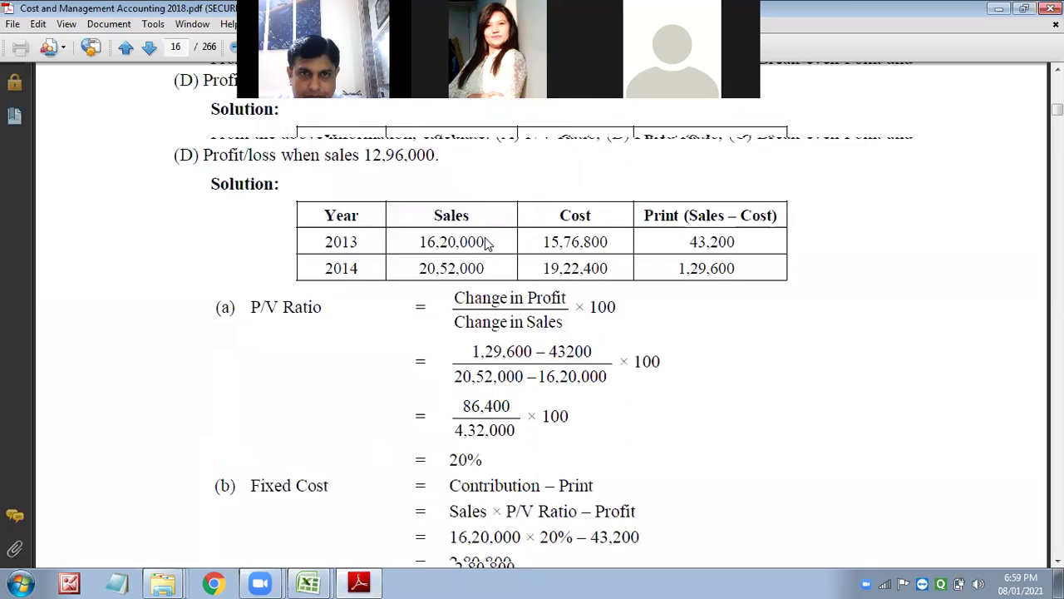
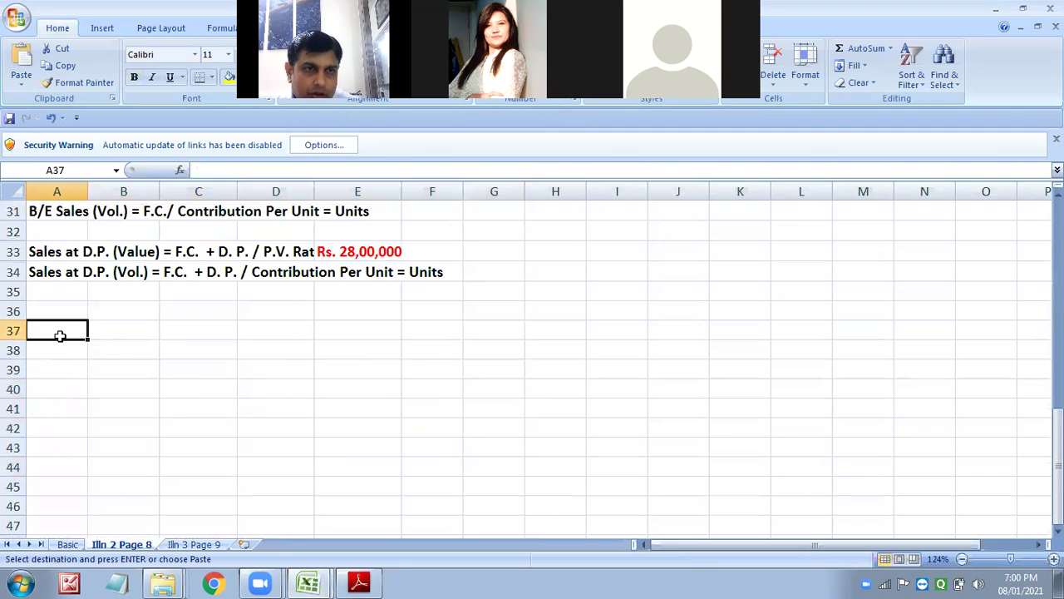
Paste the copied Illn. 2 table with its formula lines into A37, below the Illn. 3 block.
left_click(25, 59)
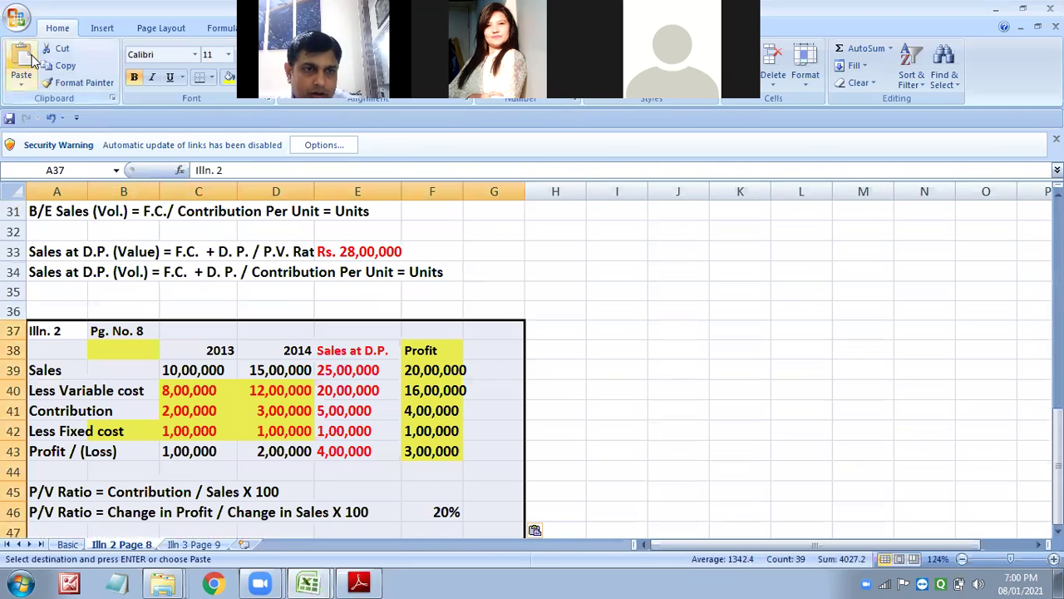
left_click(56, 333)
key("Escape")
Change the pasted block's heading in A37:B37 to "Illn. 5" and "Pg. No. 11".
double_click(58, 331)
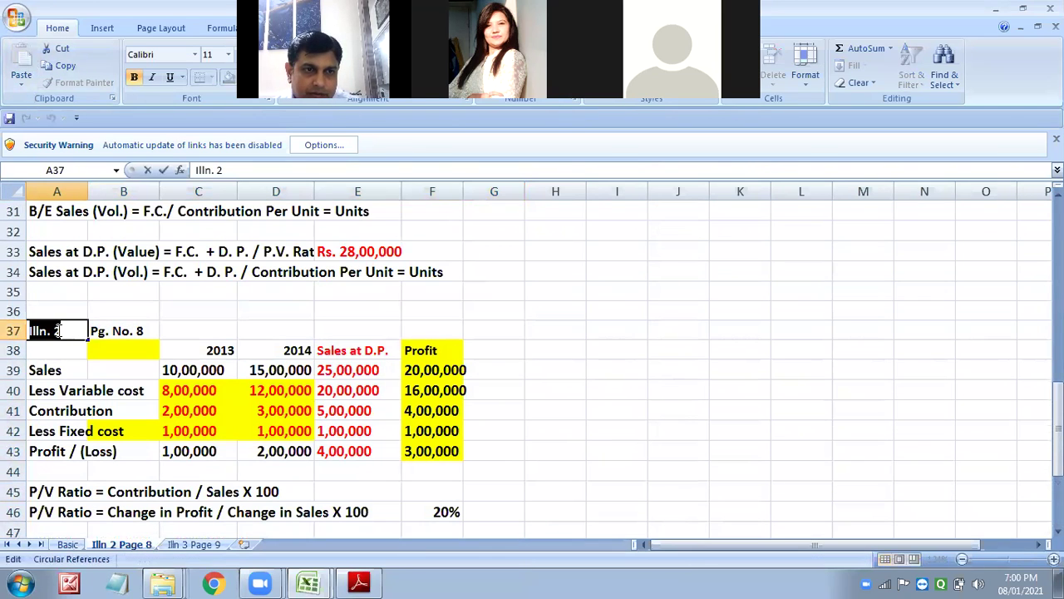
left_click(58, 331)
key("BackSpace")
type("5")
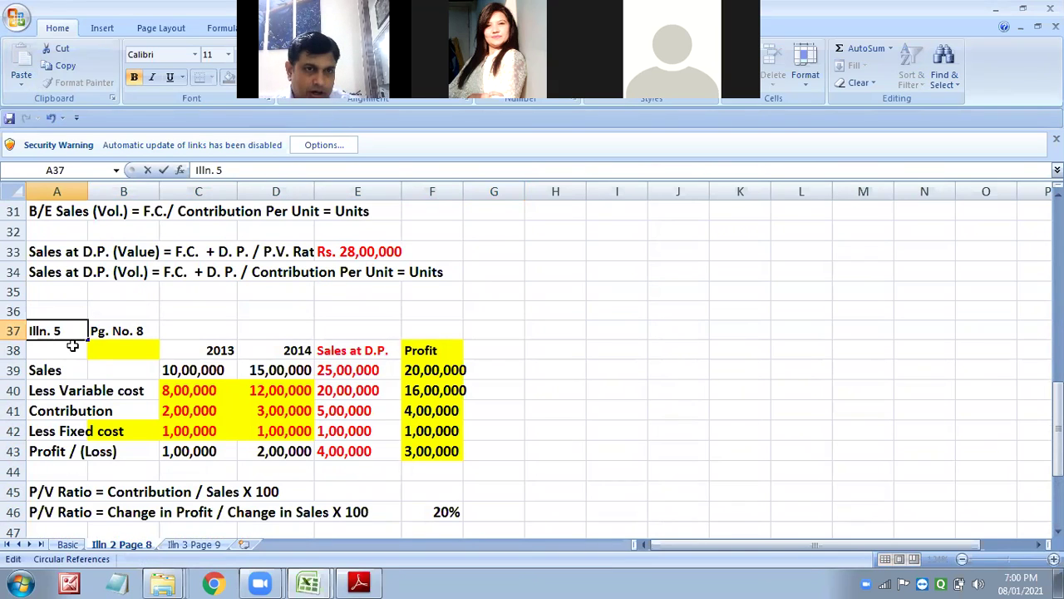
left_click(148, 329)
double_click(148, 329)
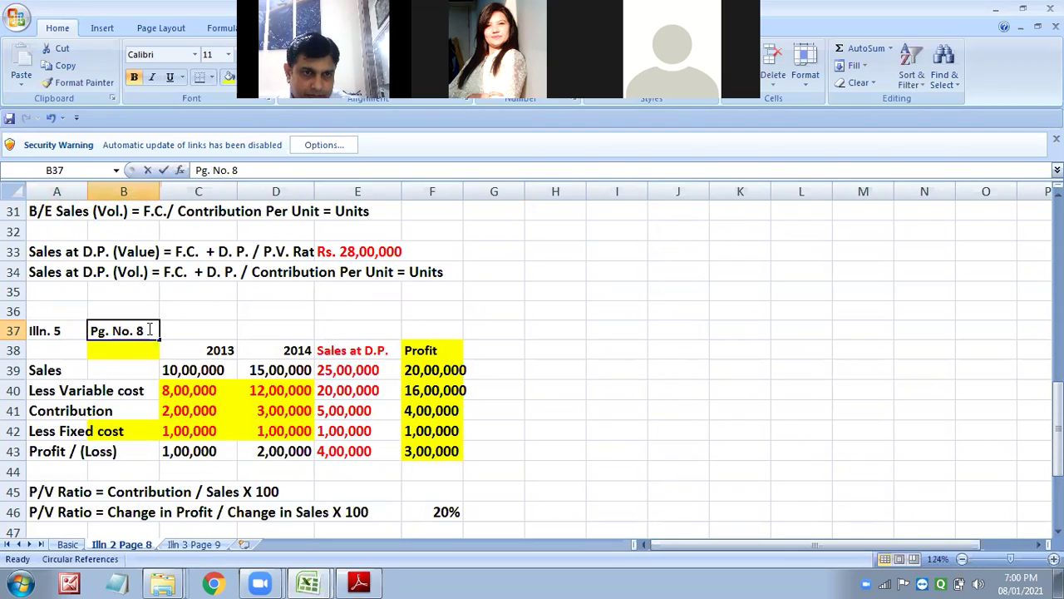
left_click_drag(147, 330, 138, 332)
type("11")
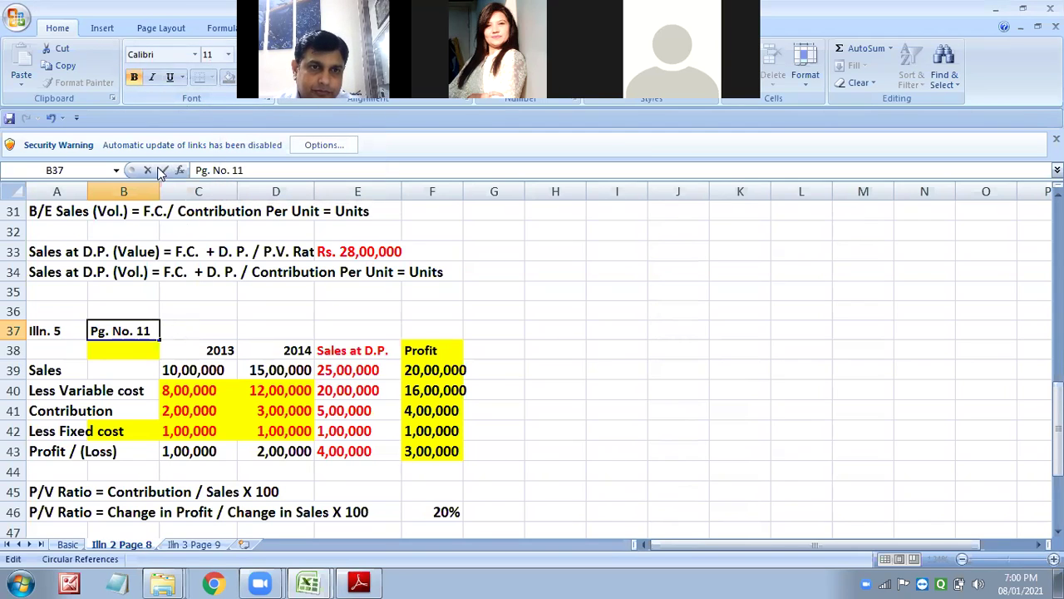
Replace the year headings in C38:D38 of the Illn. 5 table with "Year I" and "Year II".
left_click(222, 345)
double_click(223, 346)
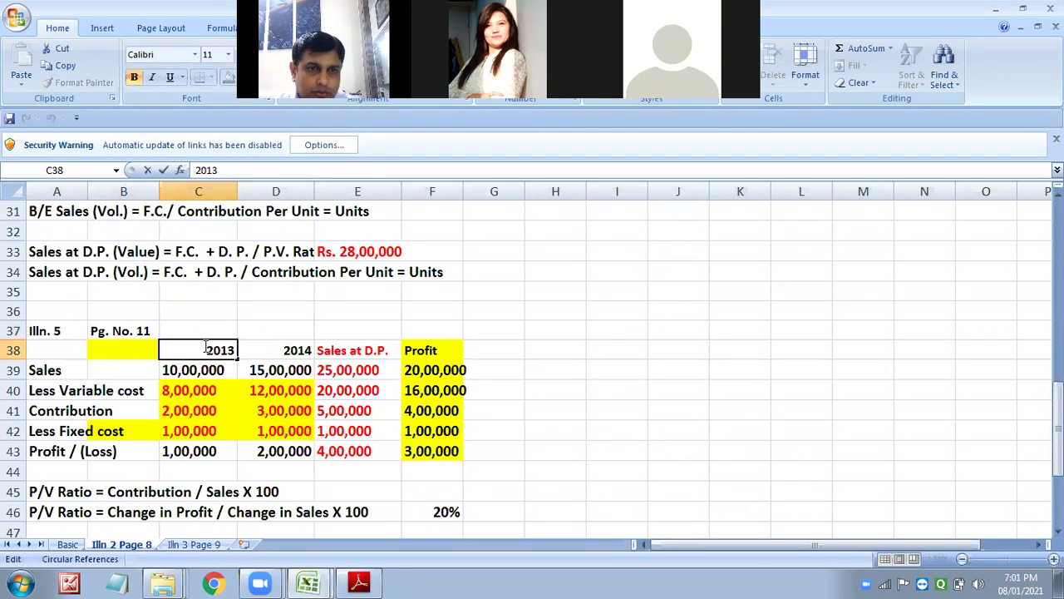
double_click(220, 347)
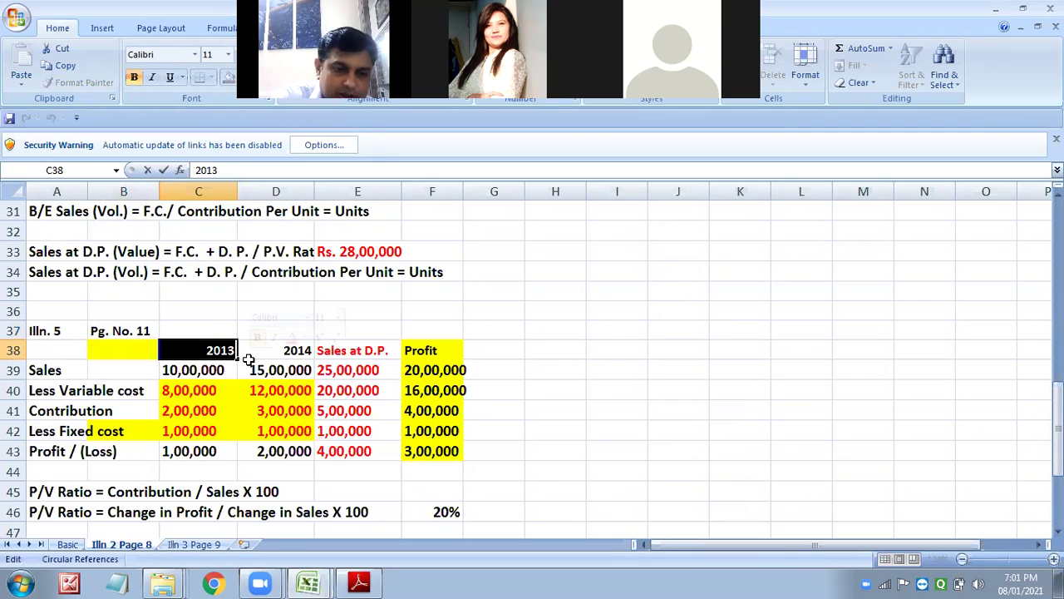
type("Year I")
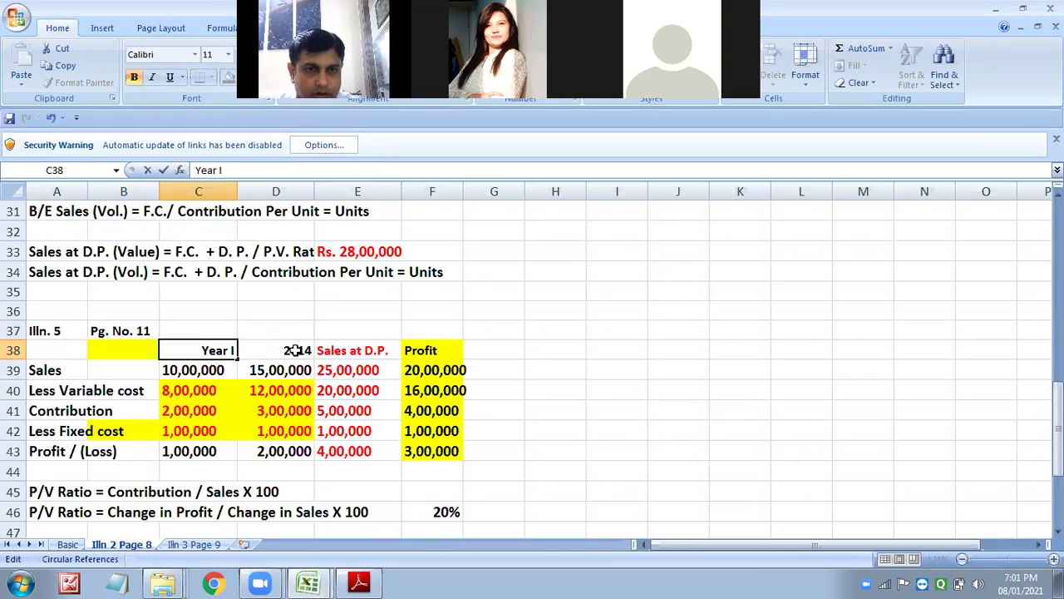
left_click(295, 350)
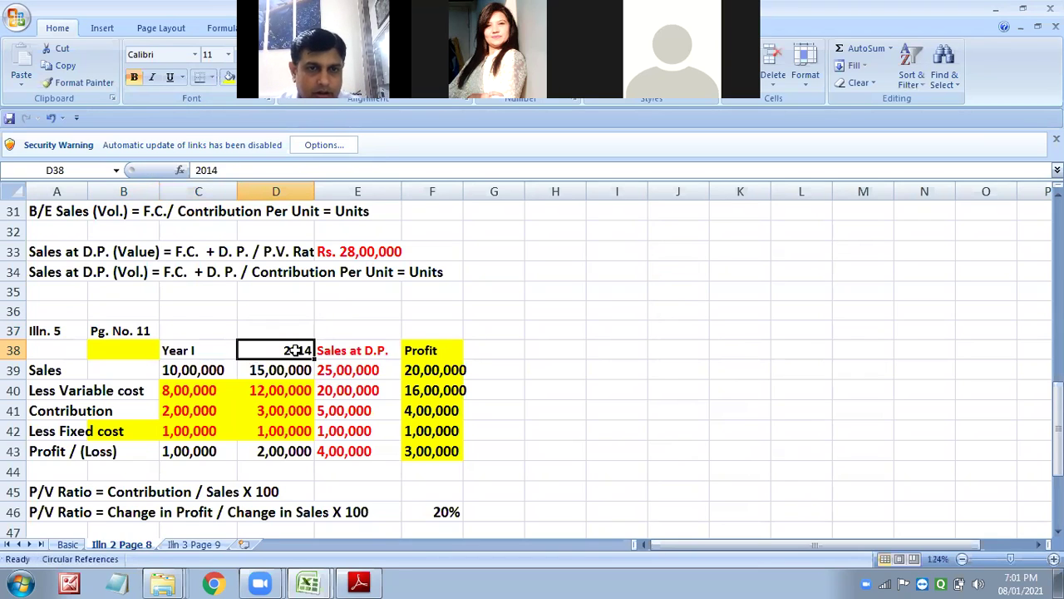
type("Ye")
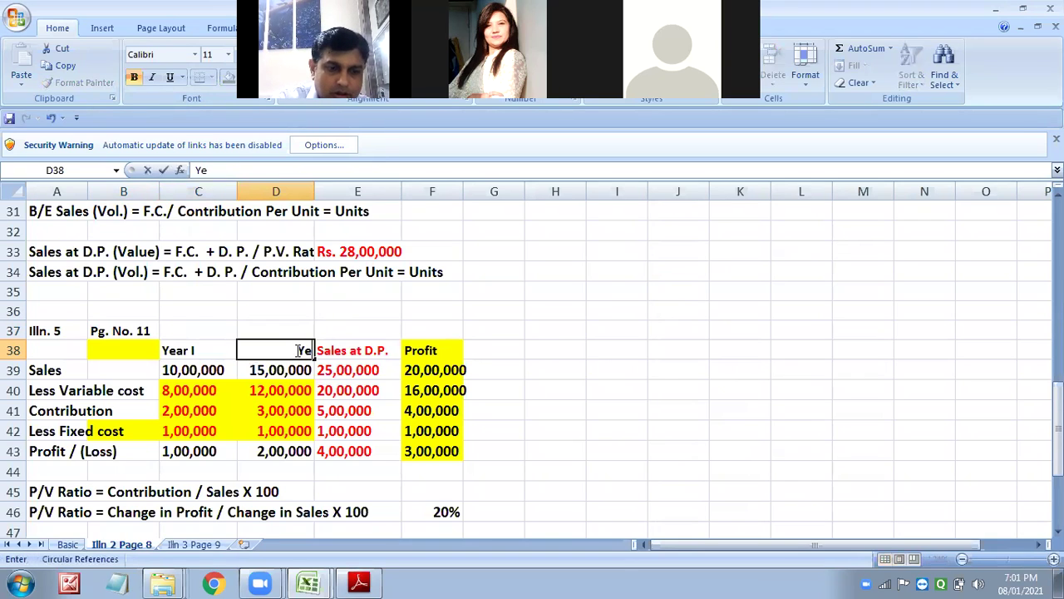
type("ar II")
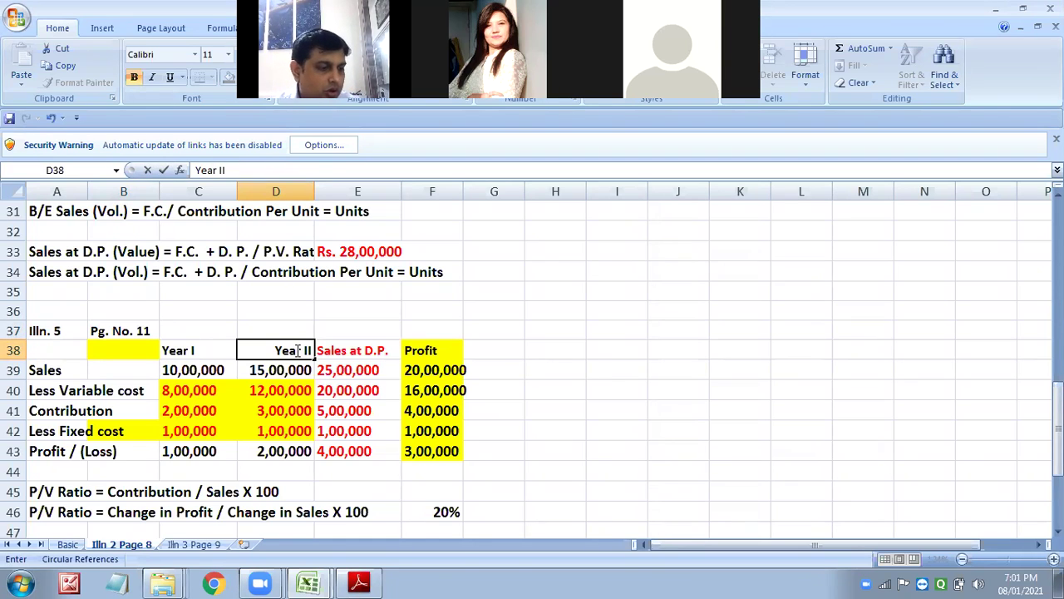
left_click(293, 388)
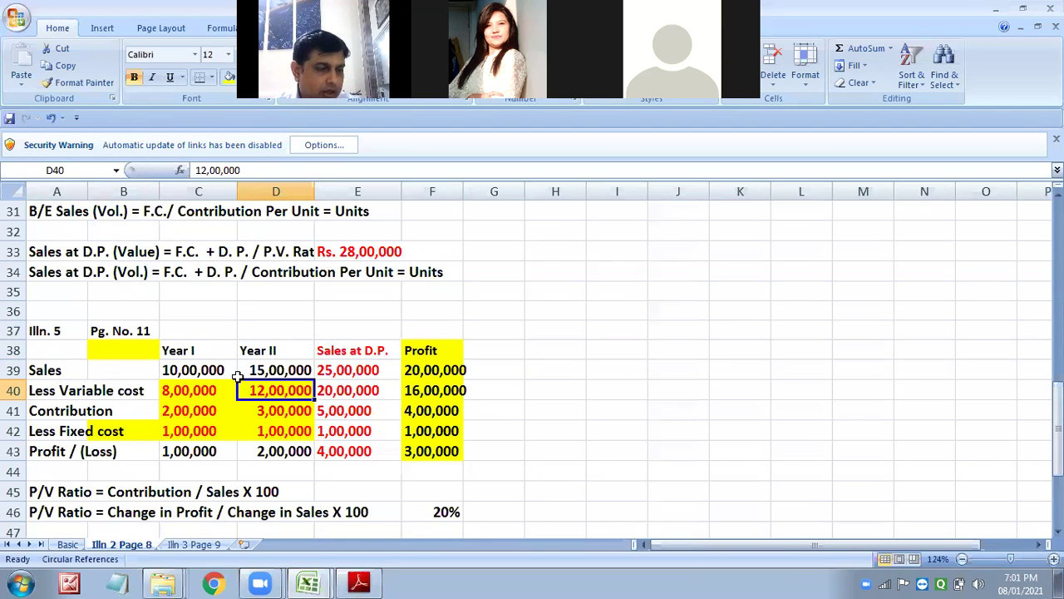
Set the Illn. 5 sales to 2,40,000 for Year I in C39 and 2,80,000 for Year II in D39.
left_click(197, 372)
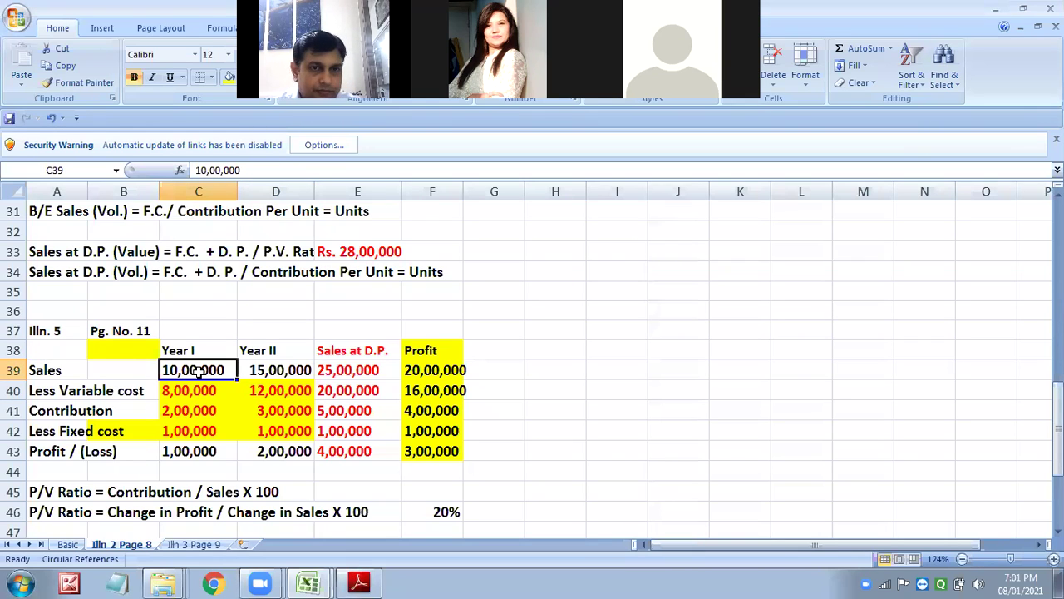
type("204")
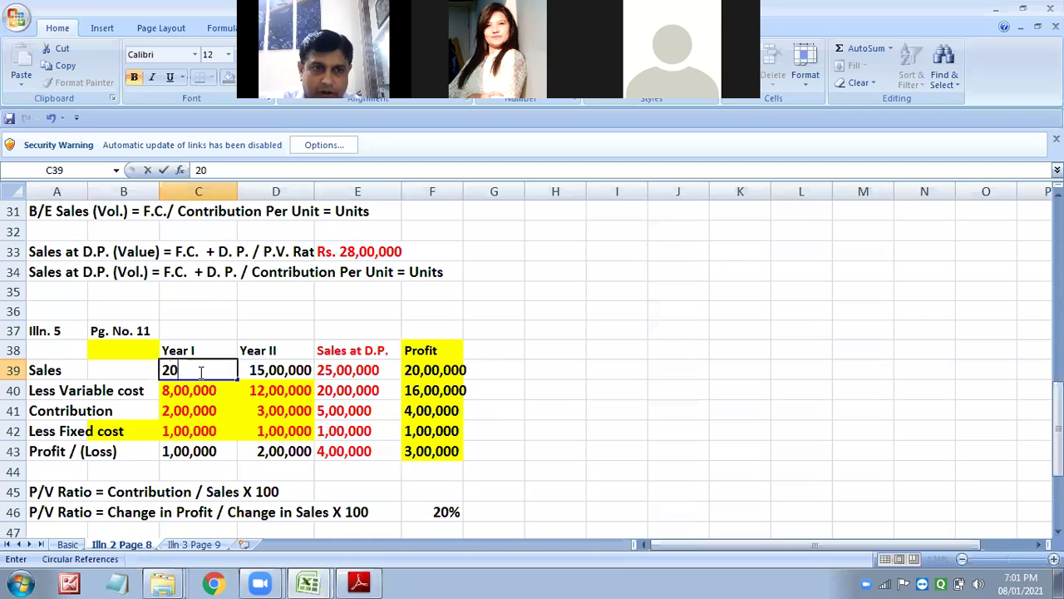
key("BackSpace")
key("BackSpace")
type(",")
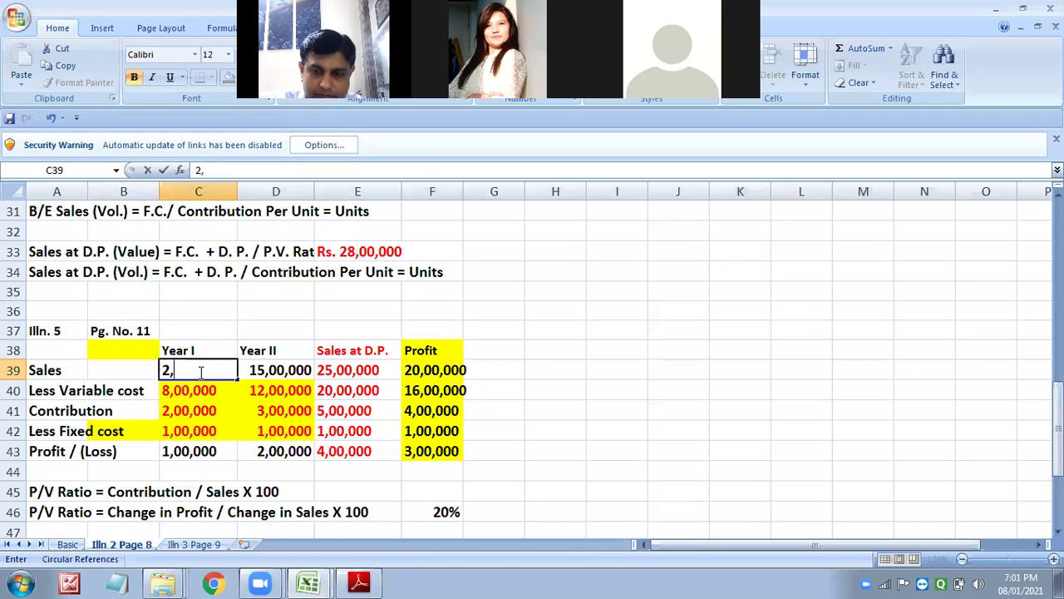
type("40,00")
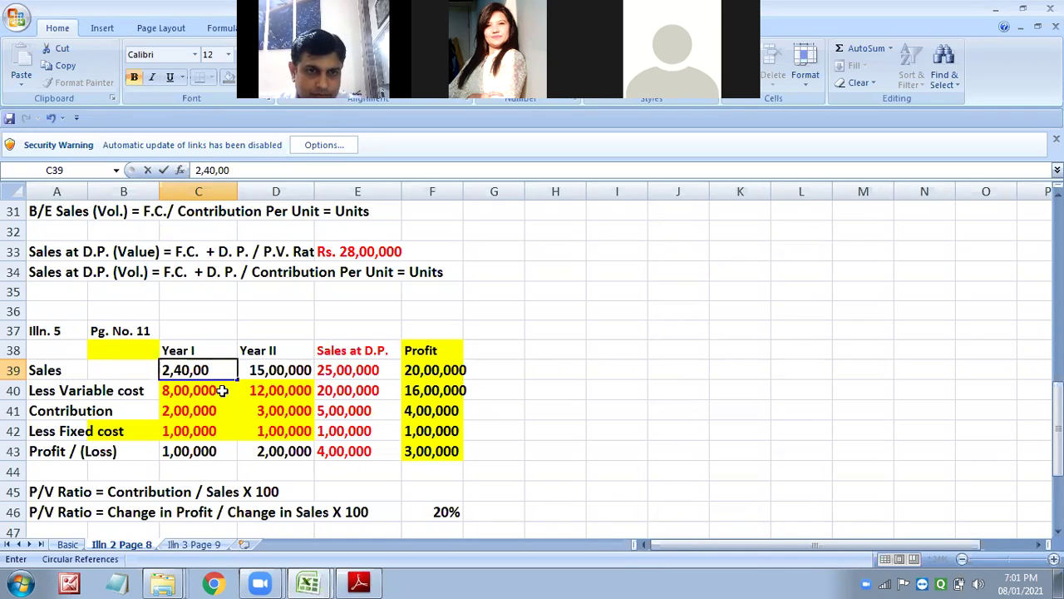
left_click(266, 374)
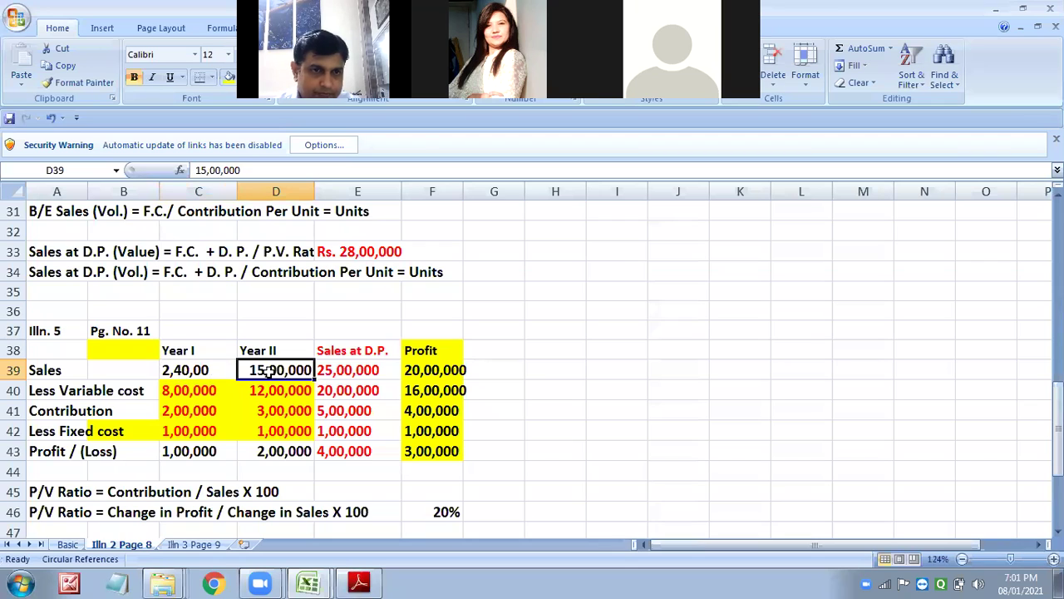
double_click(223, 370)
type("0")
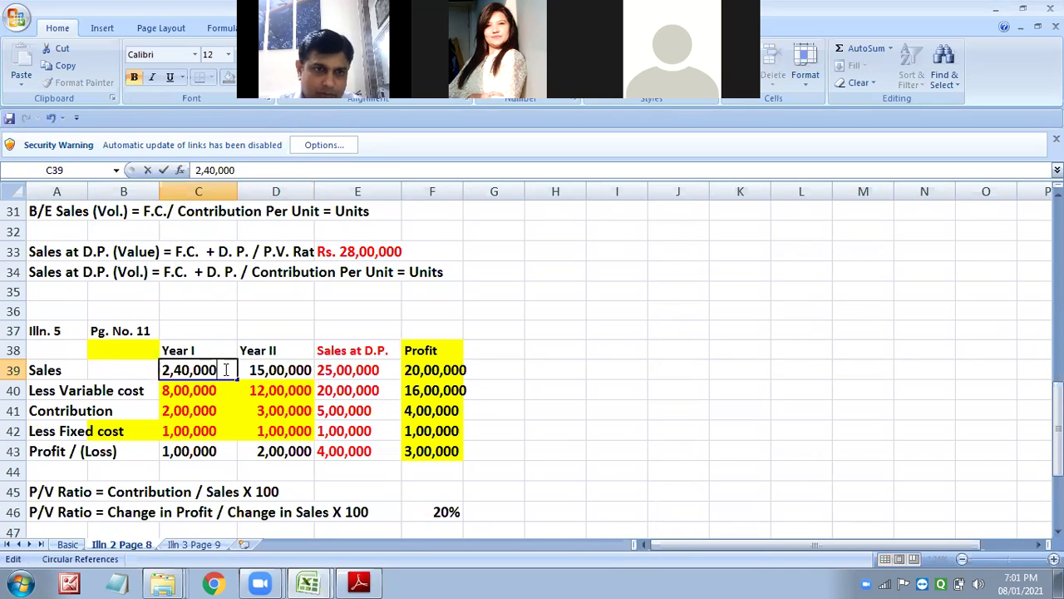
left_click(293, 372)
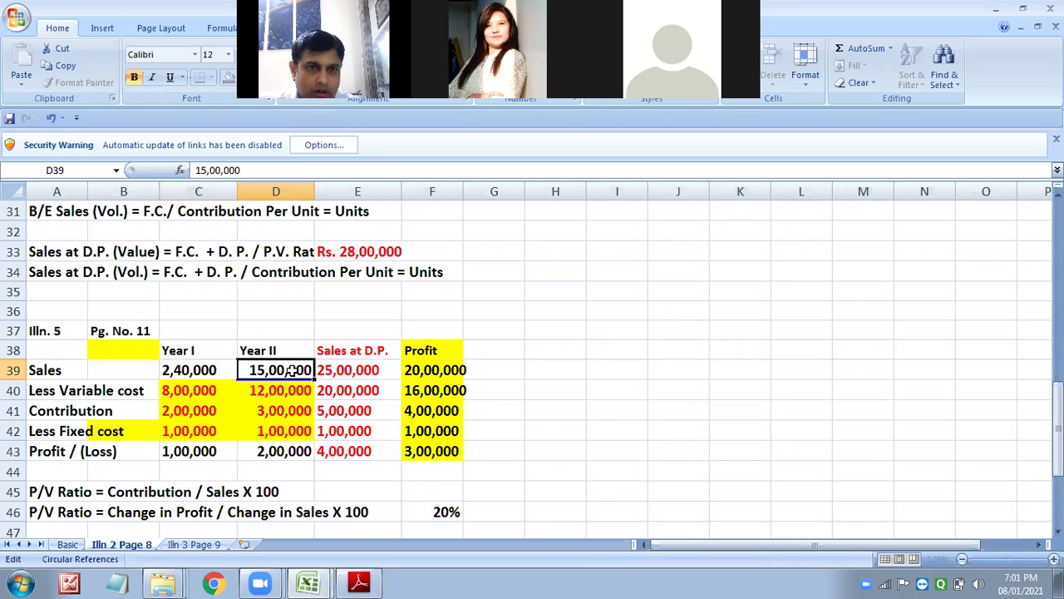
type("2,")
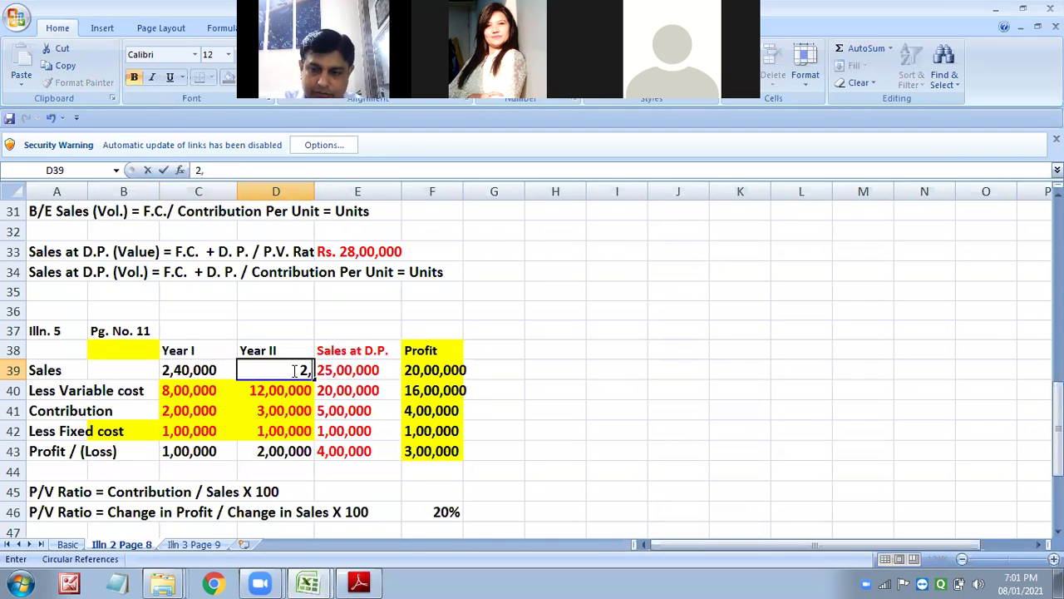
type("80,000")
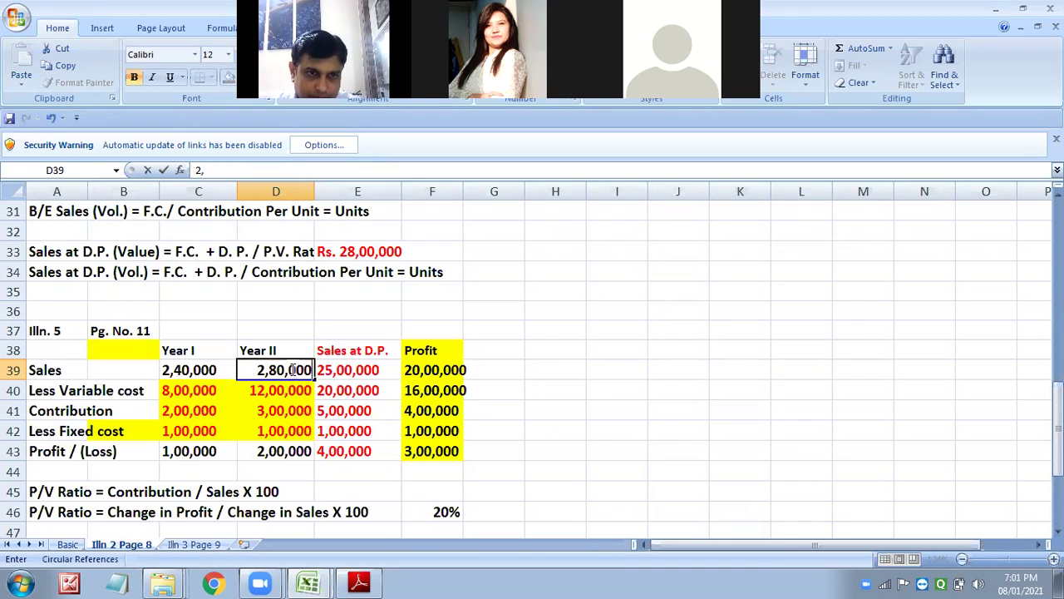
left_click(258, 410)
Clear the old Illn. 2 figures from C40:F44 and the sales values from E39:F39 in the Illn. 5 table.
left_click_drag(196, 395, 422, 464)
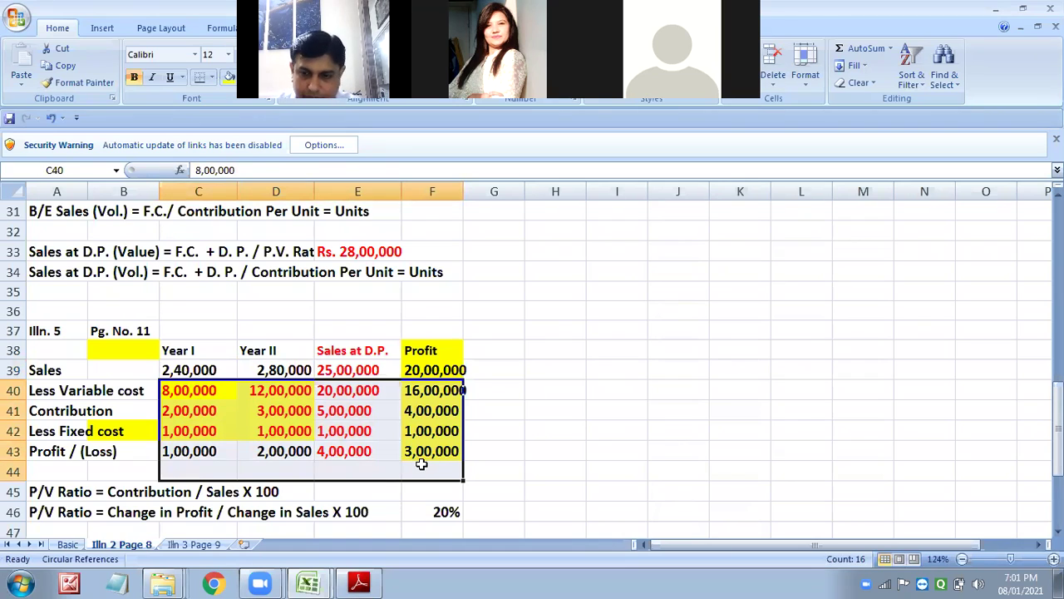
key("Delete")
left_click_drag(387, 368, 439, 381)
key("Delete")
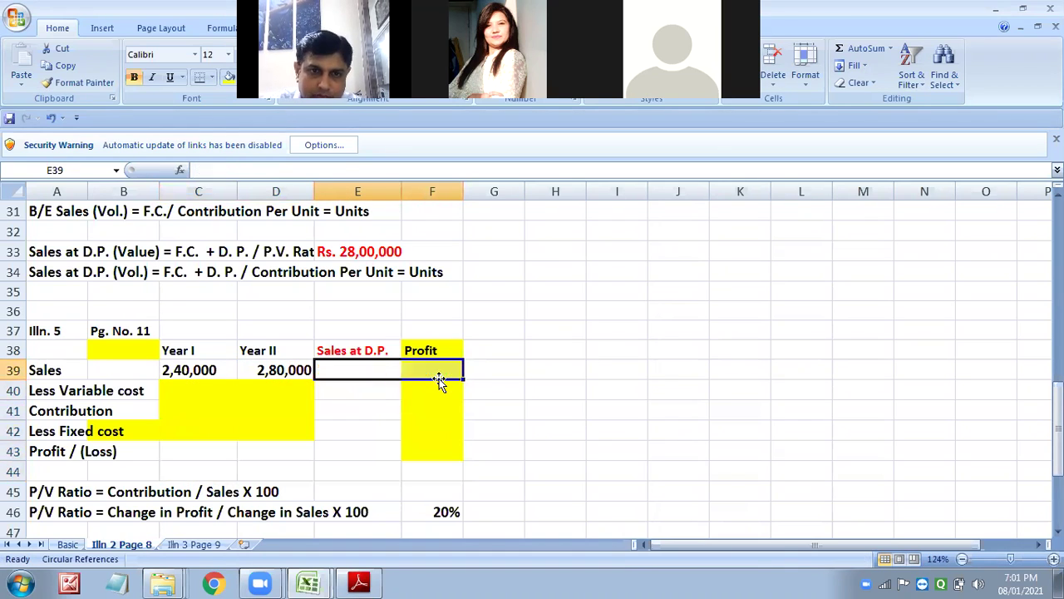
left_click(310, 435)
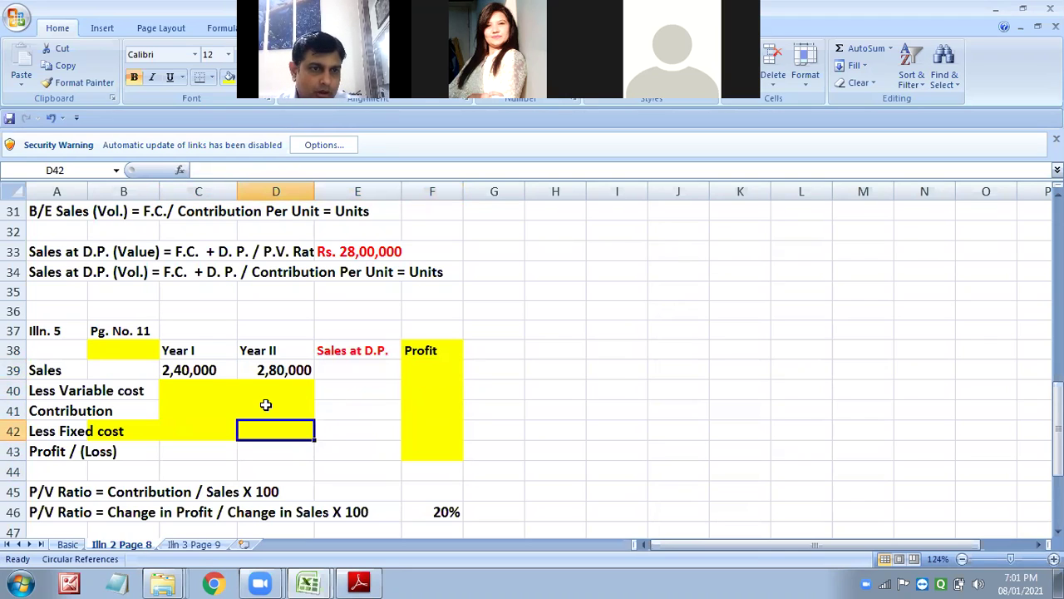
Replace the yellow fill of C40:D42 in the Illn. 5 table with white.
left_click(203, 452)
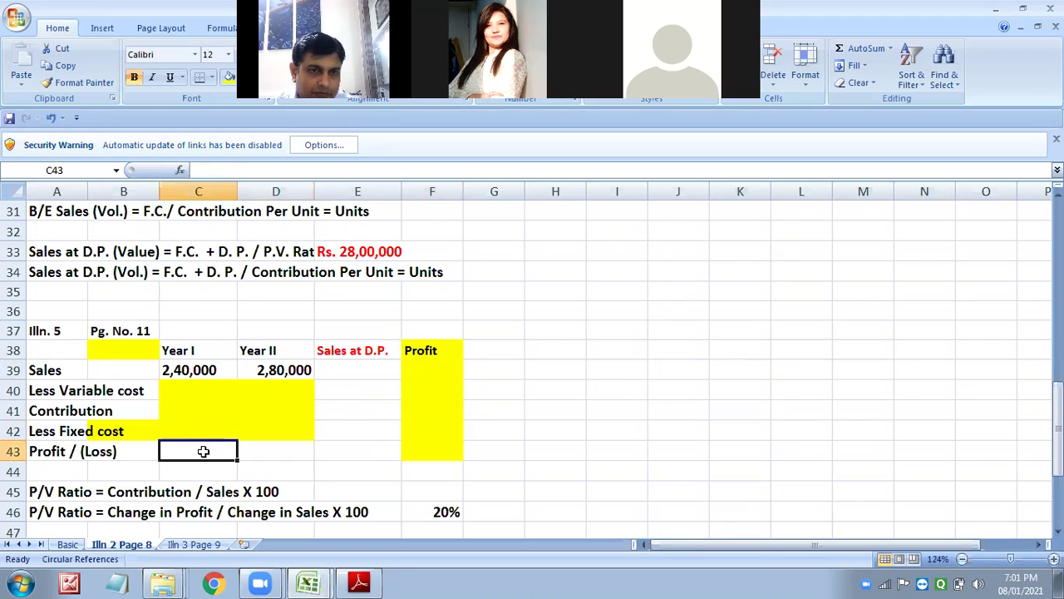
left_click(170, 390)
left_click_drag(171, 390, 249, 404)
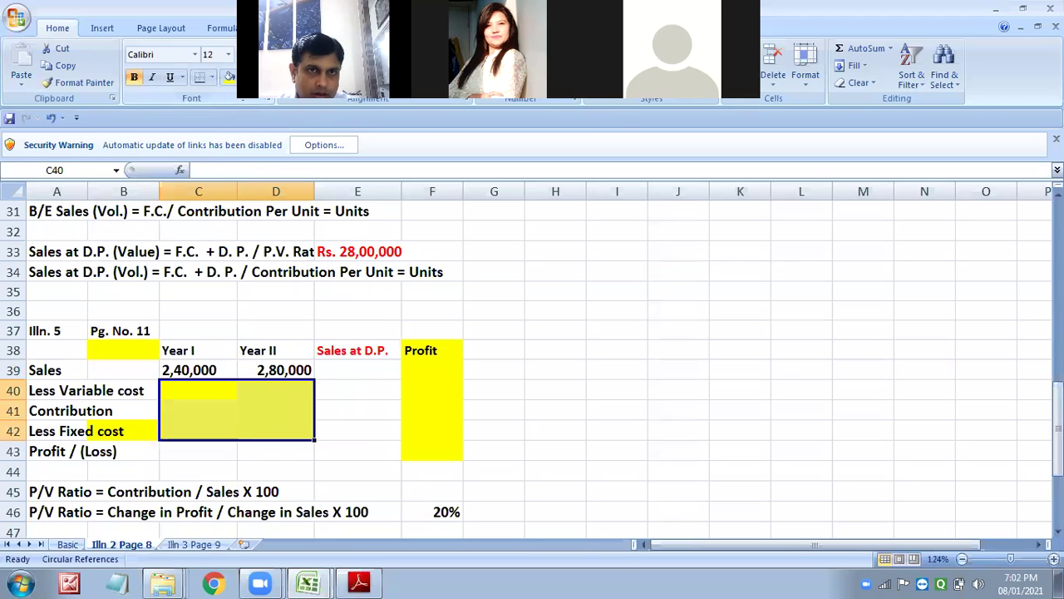
left_click(240, 76)
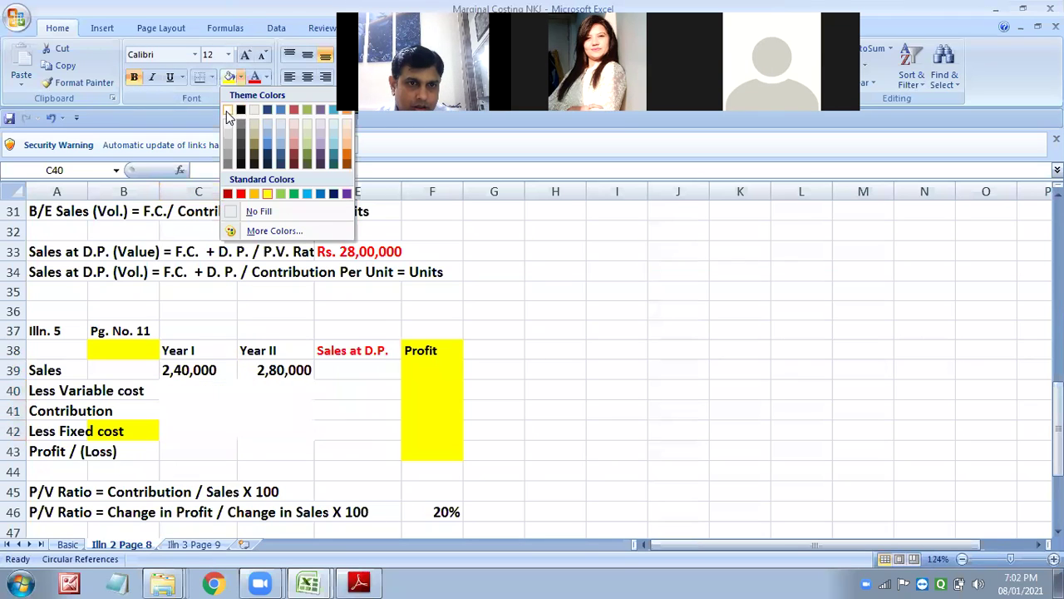
left_click(227, 110)
Apply the white fill to the yellow cells B42 and B38 of the Illn. 5 table.
left_click(120, 428)
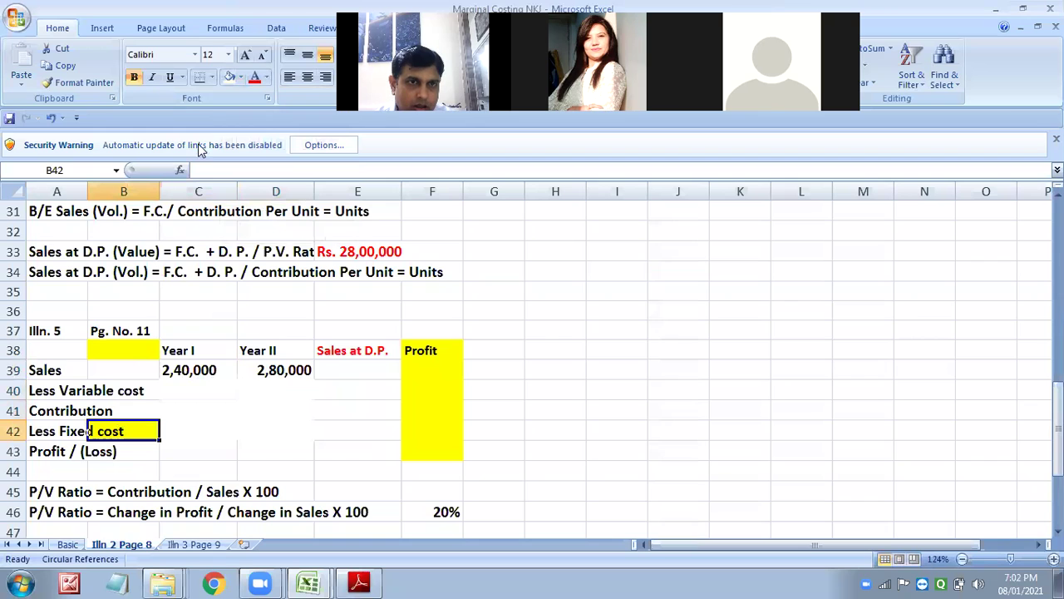
left_click(229, 77)
left_click(137, 346)
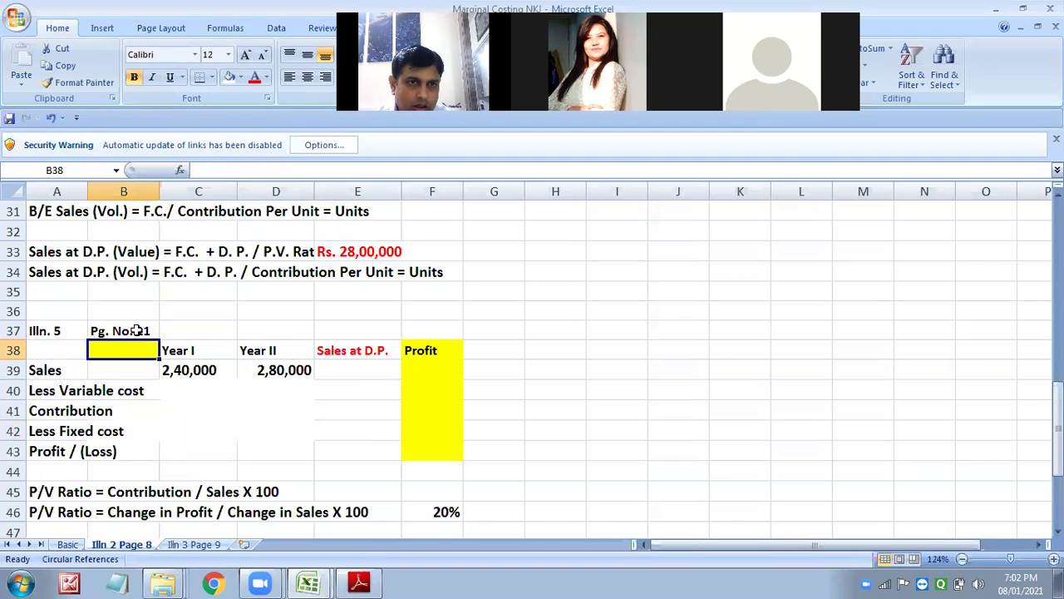
left_click(228, 76)
Change the fill of the Profit column, F38:F43, to white.
left_click_drag(423, 352, 428, 445)
left_click(239, 78)
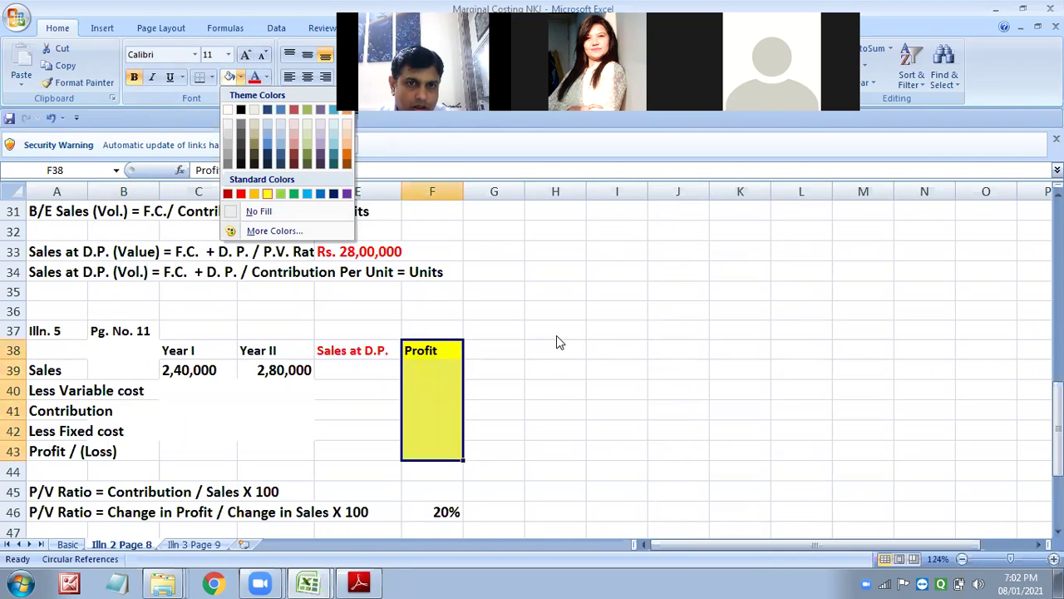
left_click(229, 112)
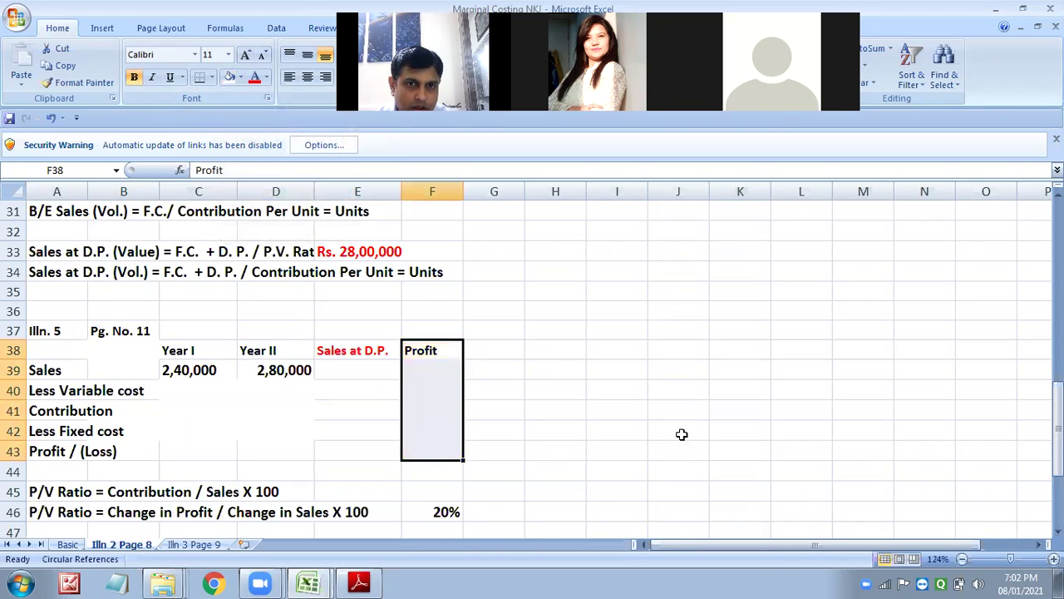
left_click(681, 431)
Enter the Illn. 5 profits as 18,000 for Year I in C43 and 26,000 for Year II in D43.
left_click(190, 448)
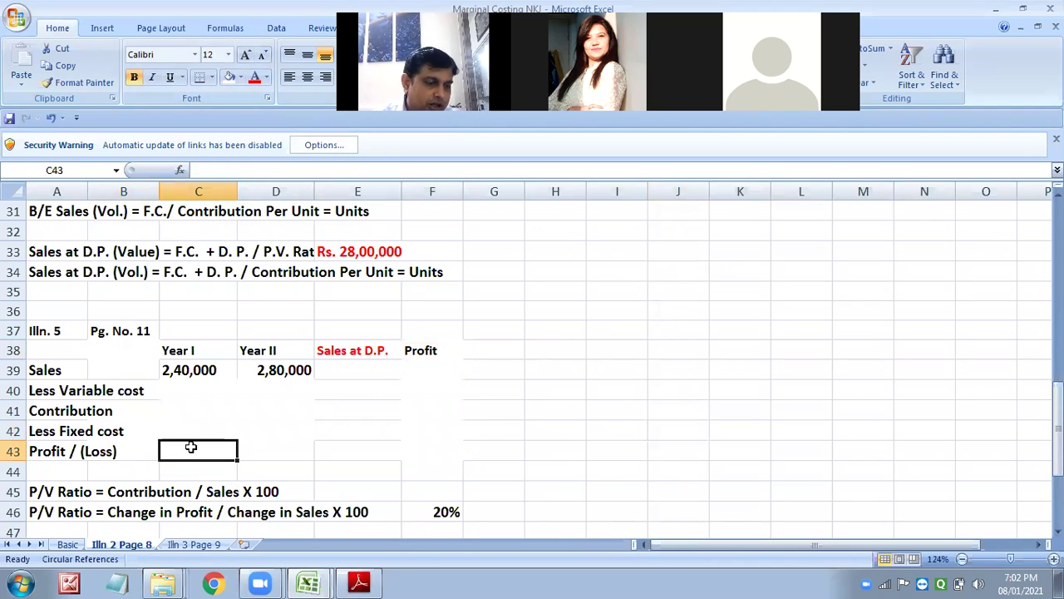
type("18")
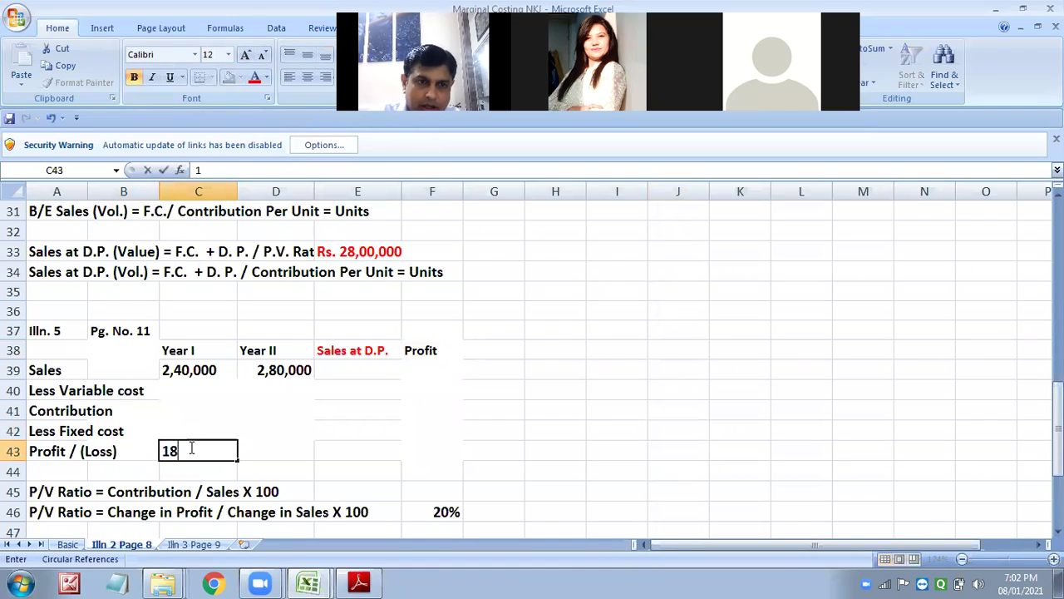
type(",000")
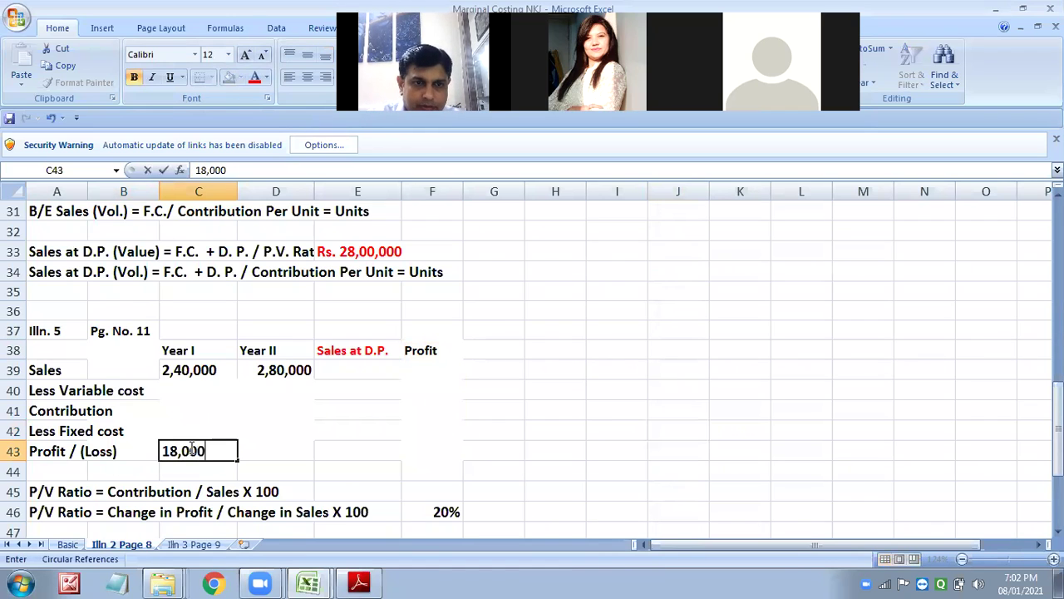
left_click(285, 452)
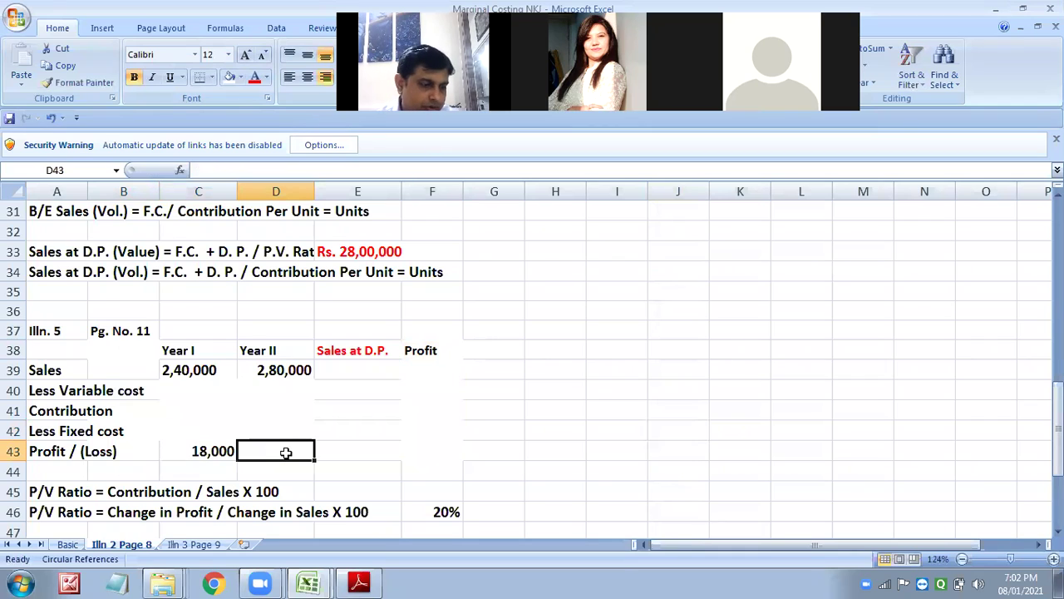
type("26")
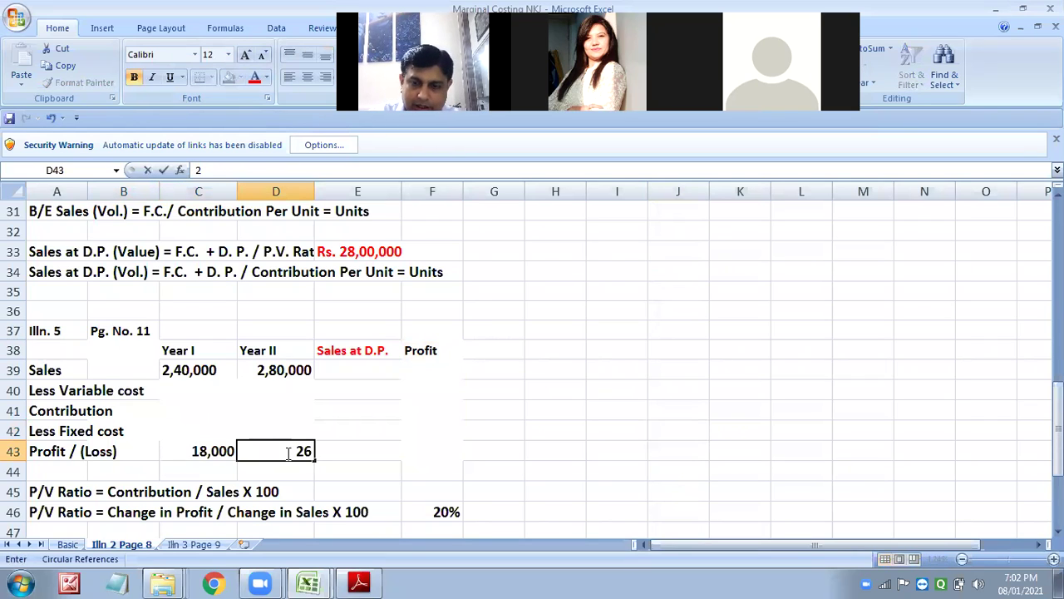
type(",000")
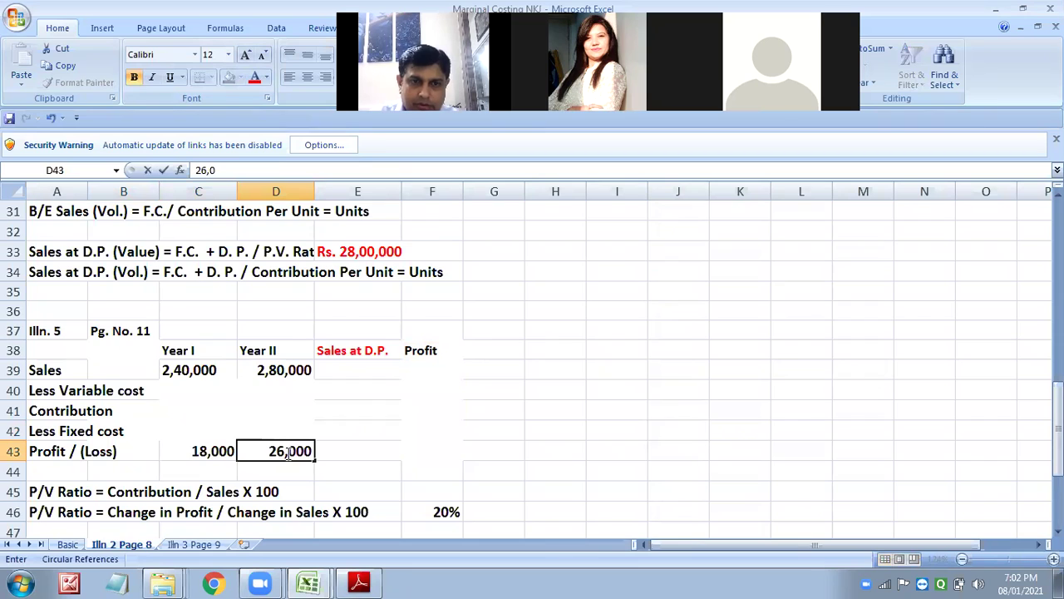
left_click(409, 487)
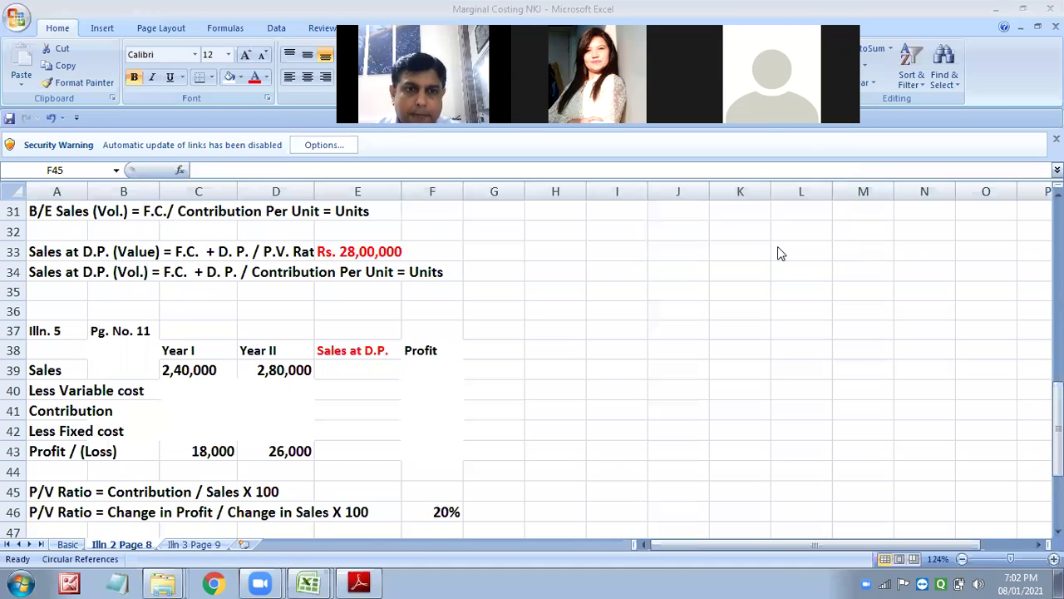
Check the P/V ratio in F46 and enter the Year I contribution of 48,000 in C41.
left_click(450, 511)
left_click(450, 511)
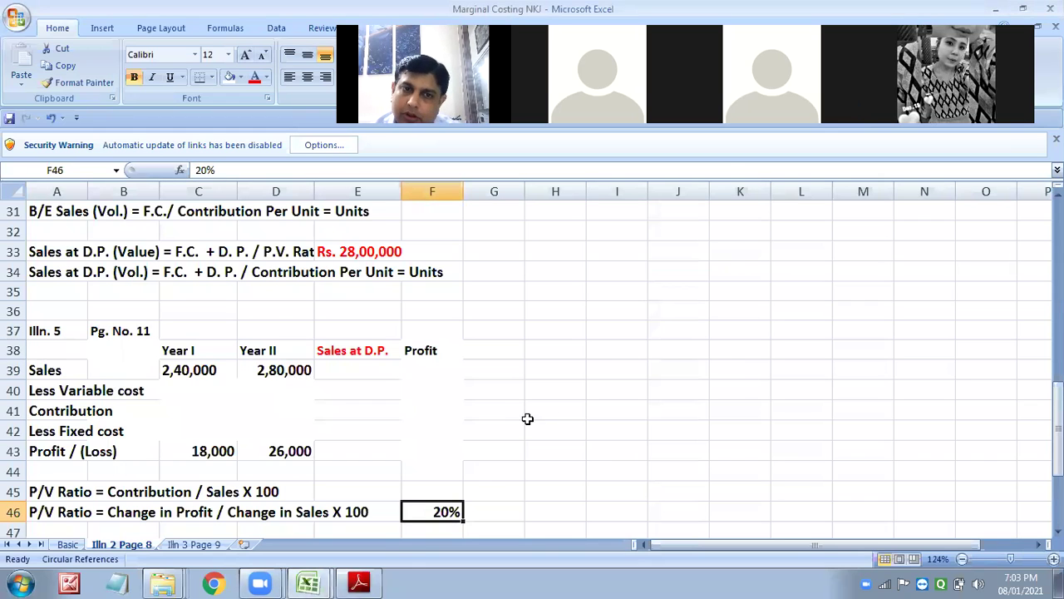
scroll(516, 411, "down", 1)
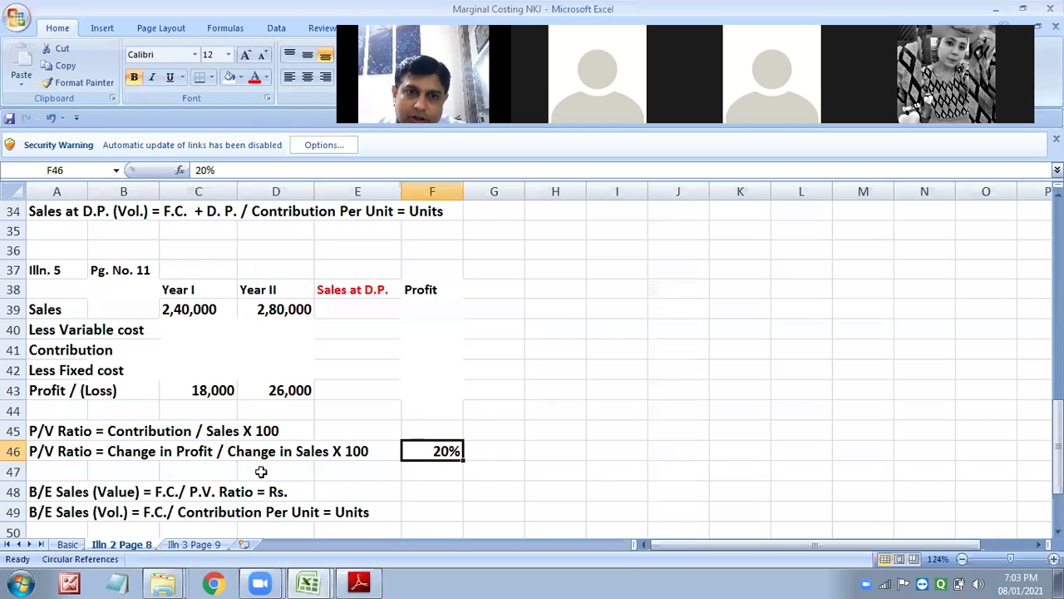
left_click(431, 431)
left_click(177, 426)
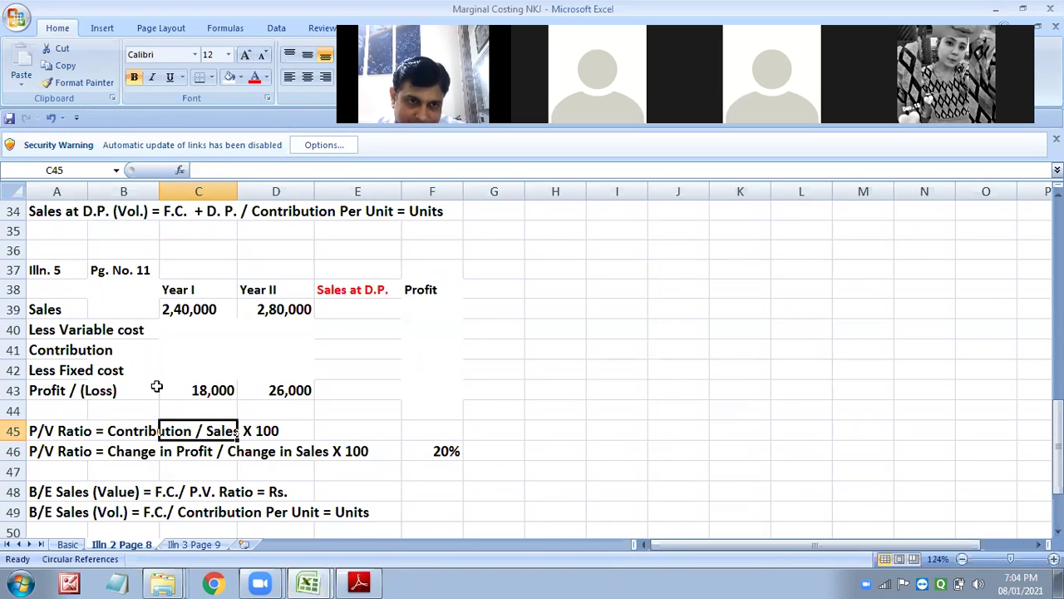
left_click(197, 307)
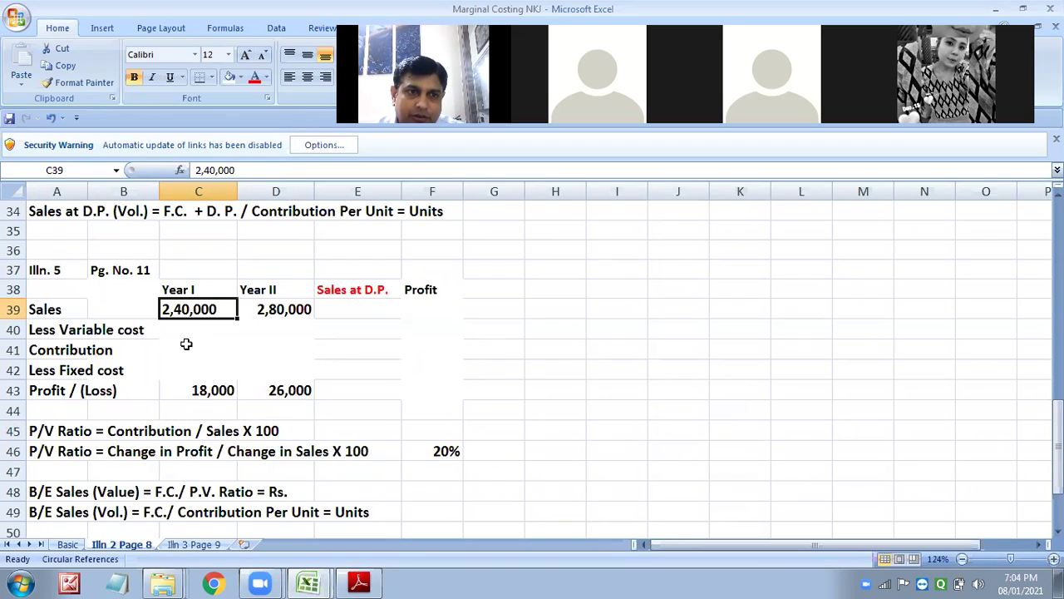
left_click(186, 345)
type("4")
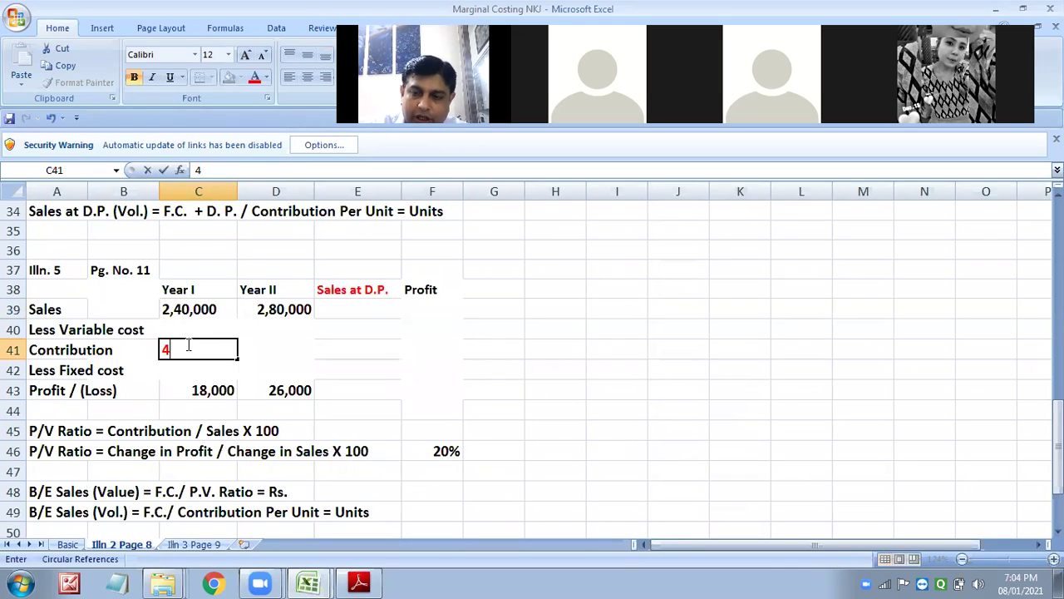
type("8,000")
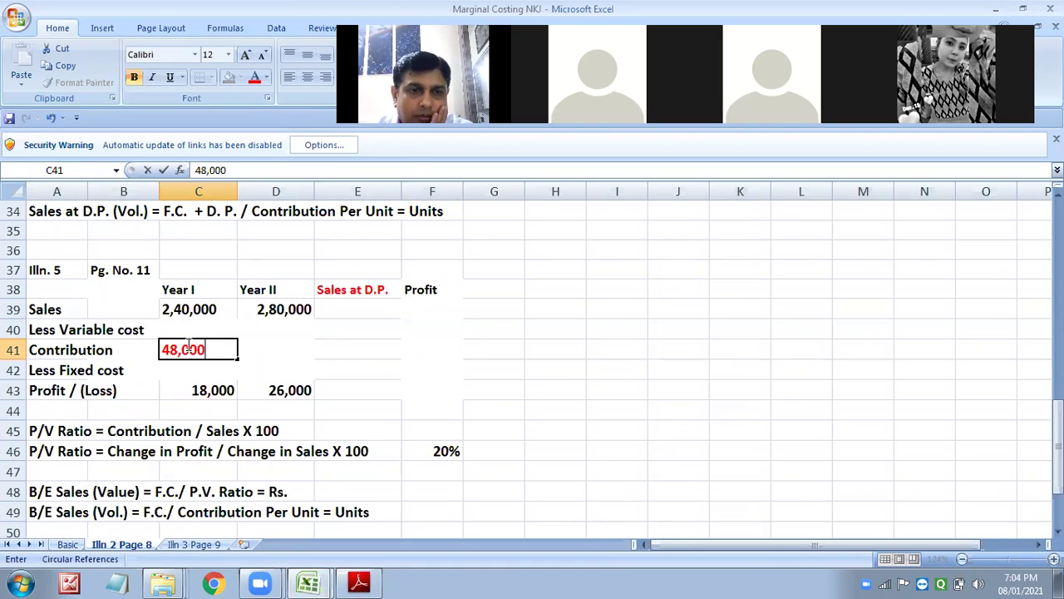
left_click(264, 364)
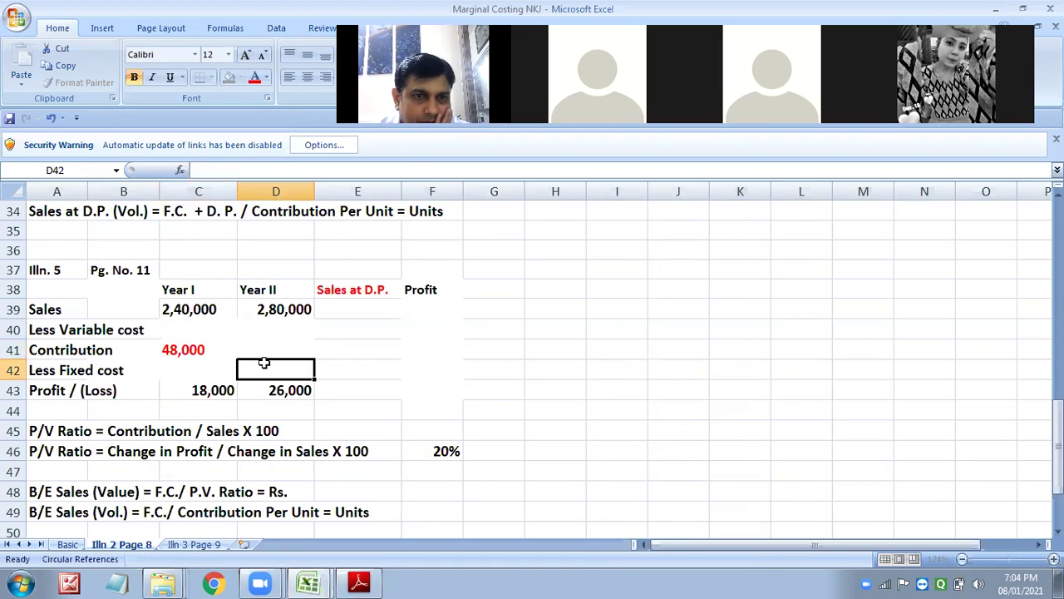
Enter 1,92,000 as the Year I variable cost in C40.
left_click(215, 327)
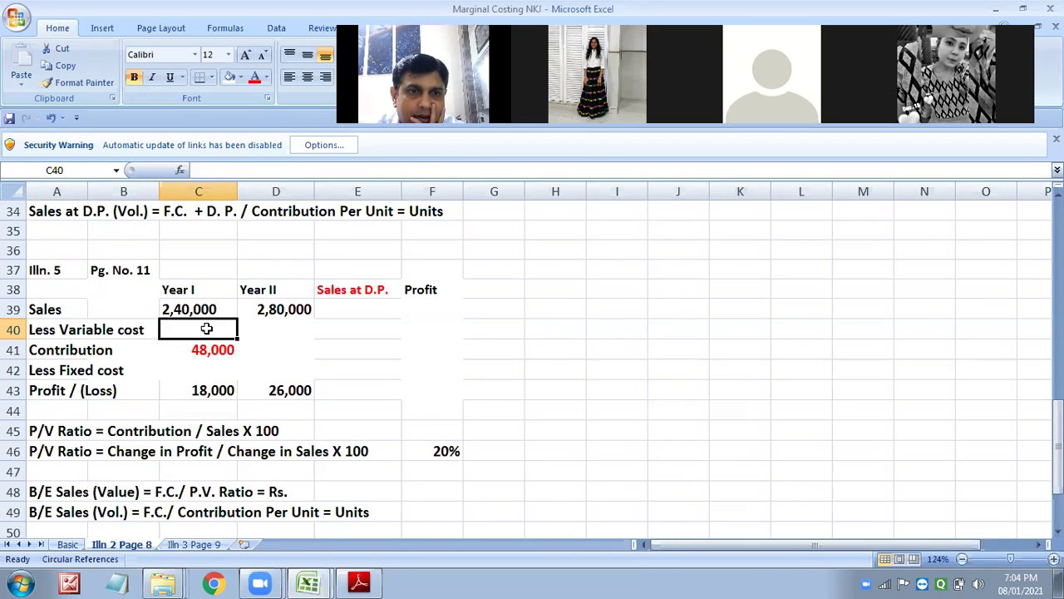
type("192")
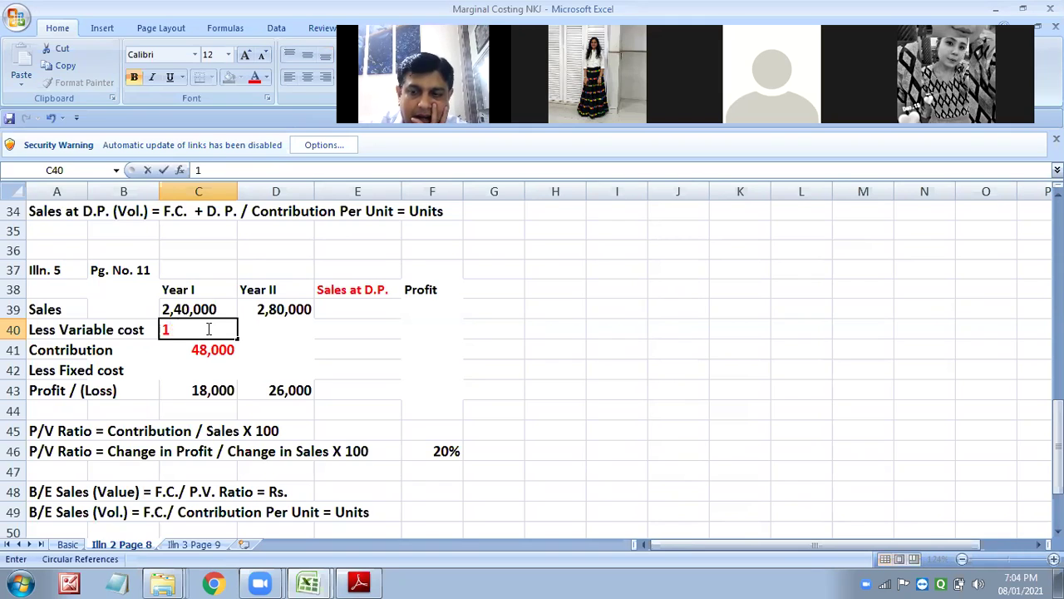
key("BackSpace")
key("BackSpace")
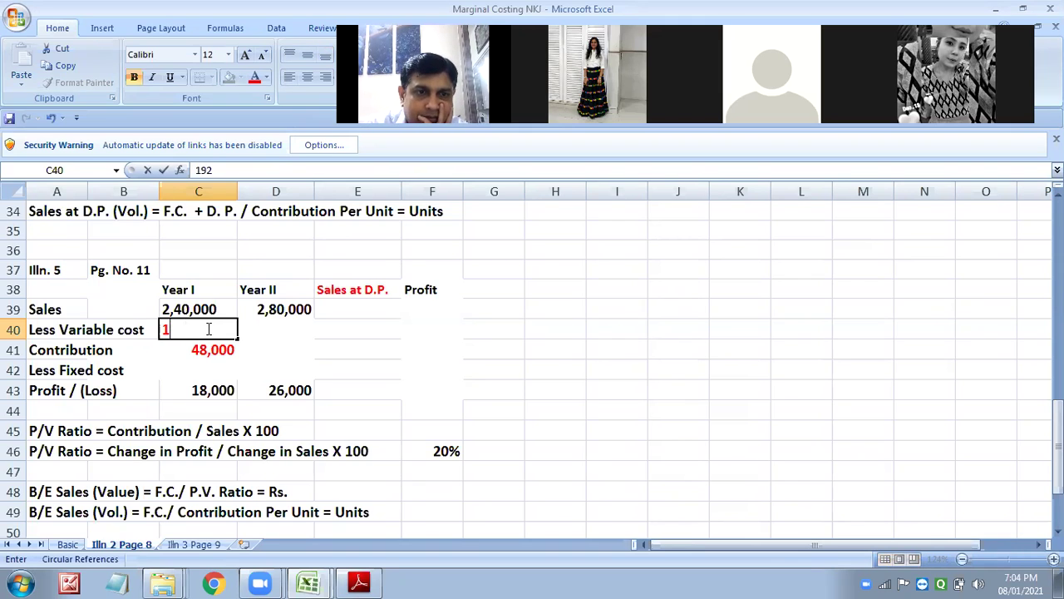
type(",9")
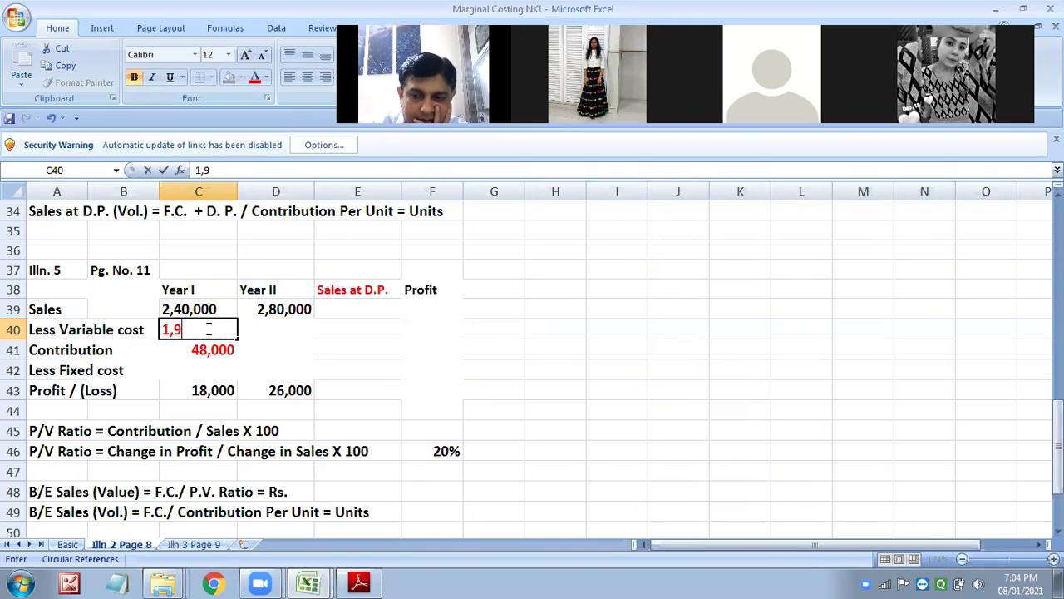
type("2,000")
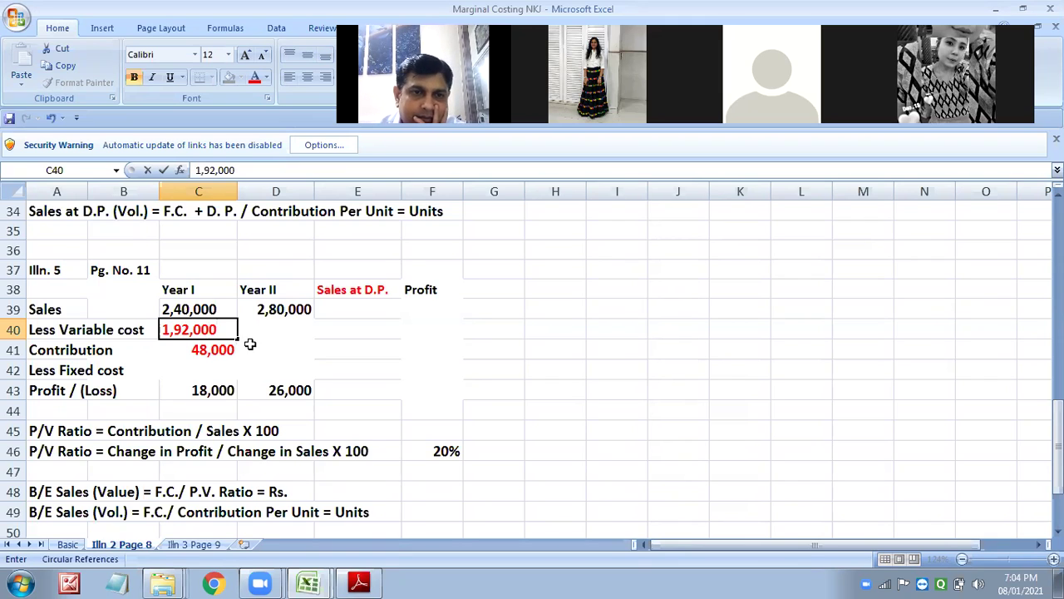
Enter 30,000 as the Year I fixed cost in C42.
left_click(213, 375)
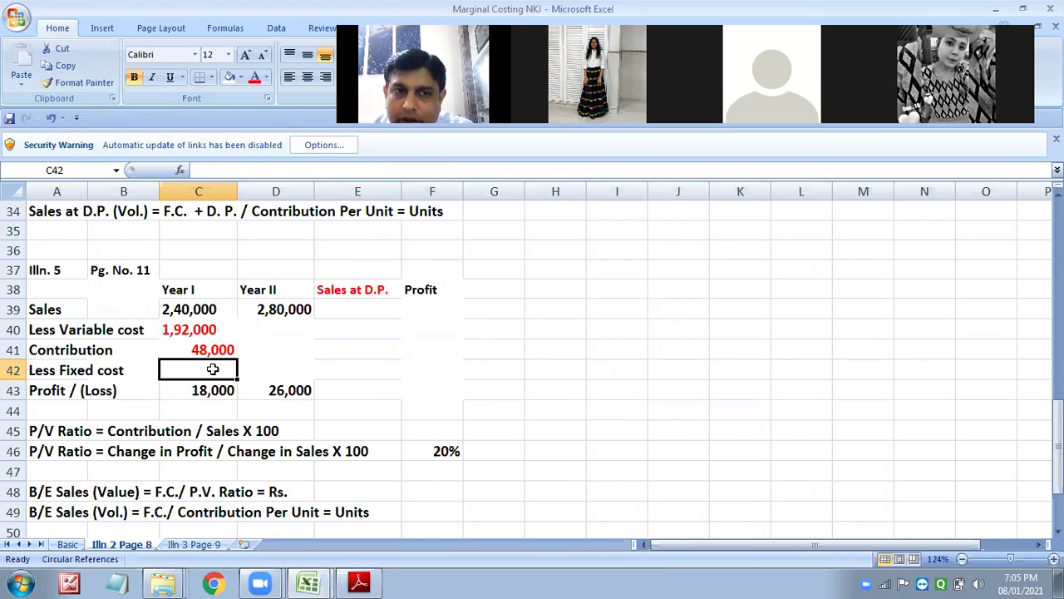
type("30")
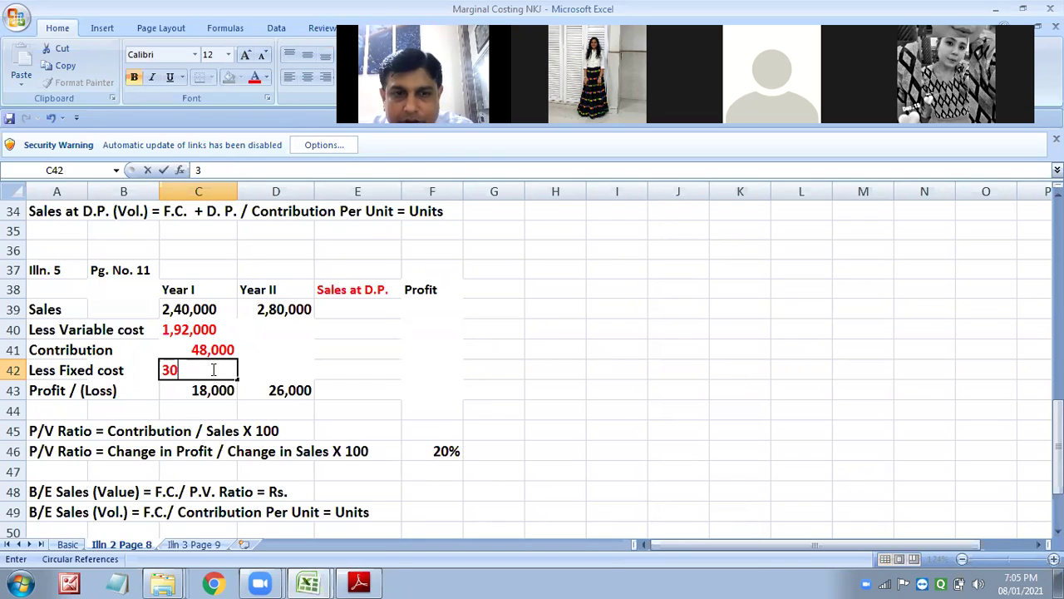
type(",000")
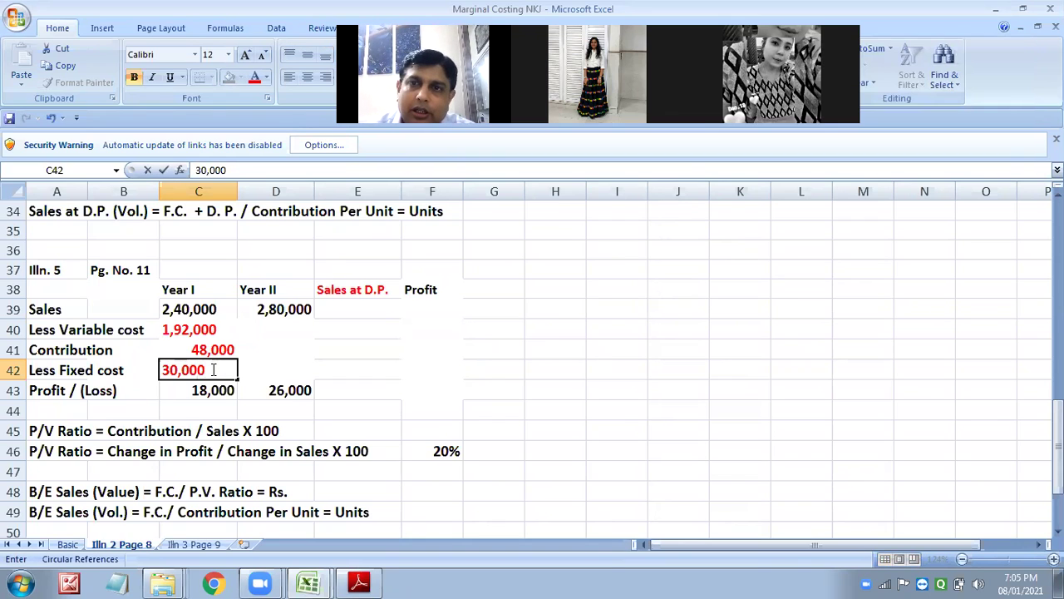
left_click(297, 343)
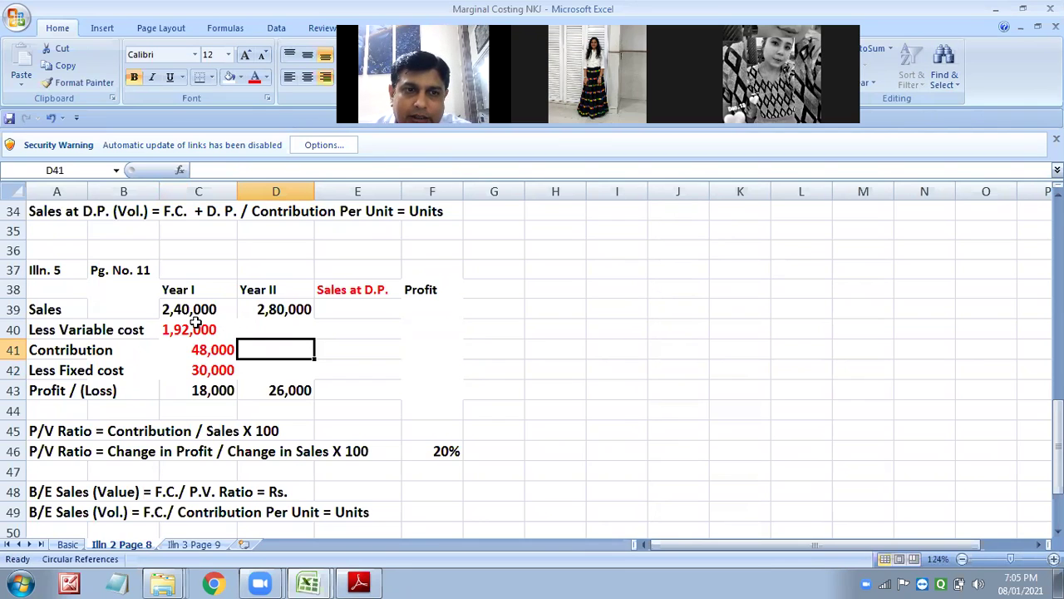
Right-align the Year I sales and variable cost figures in C39:C40.
left_click_drag(194, 314, 208, 331)
left_click(325, 77)
left_click(297, 331)
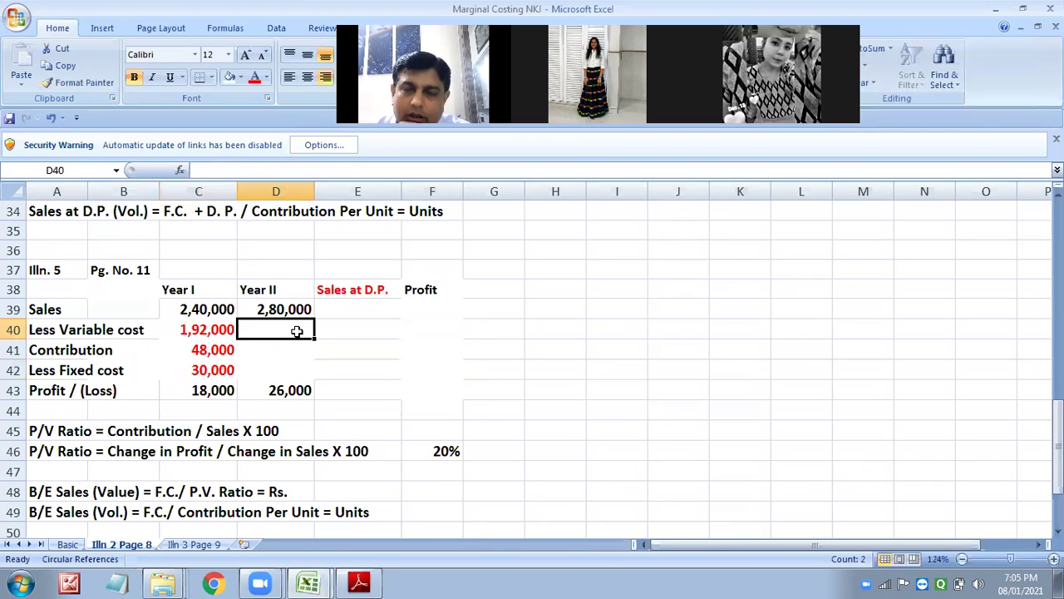
Enter 56,000 as the Year II contribution in D41.
left_click(295, 351)
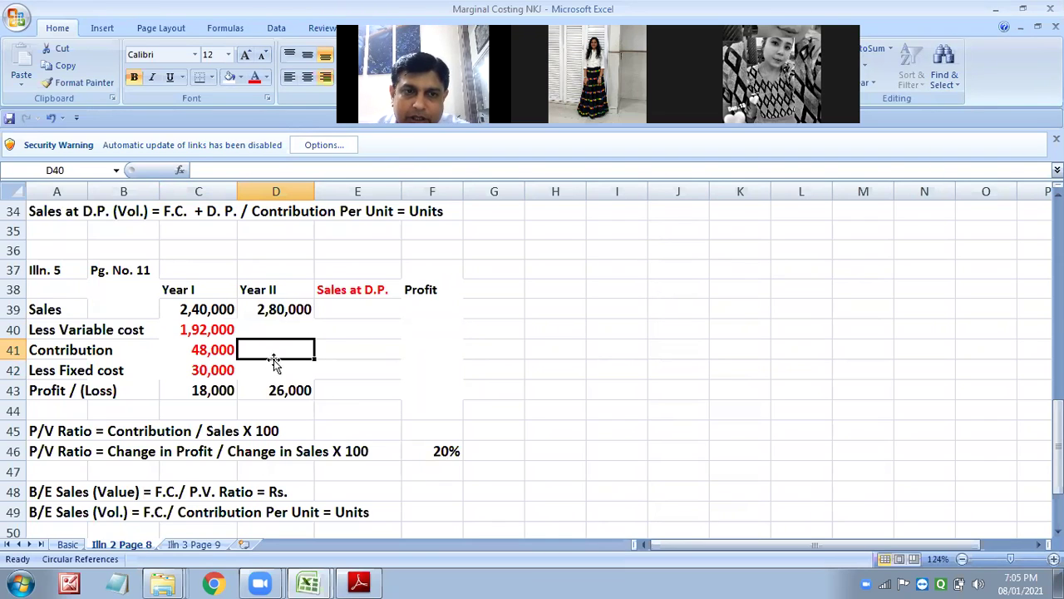
type("56")
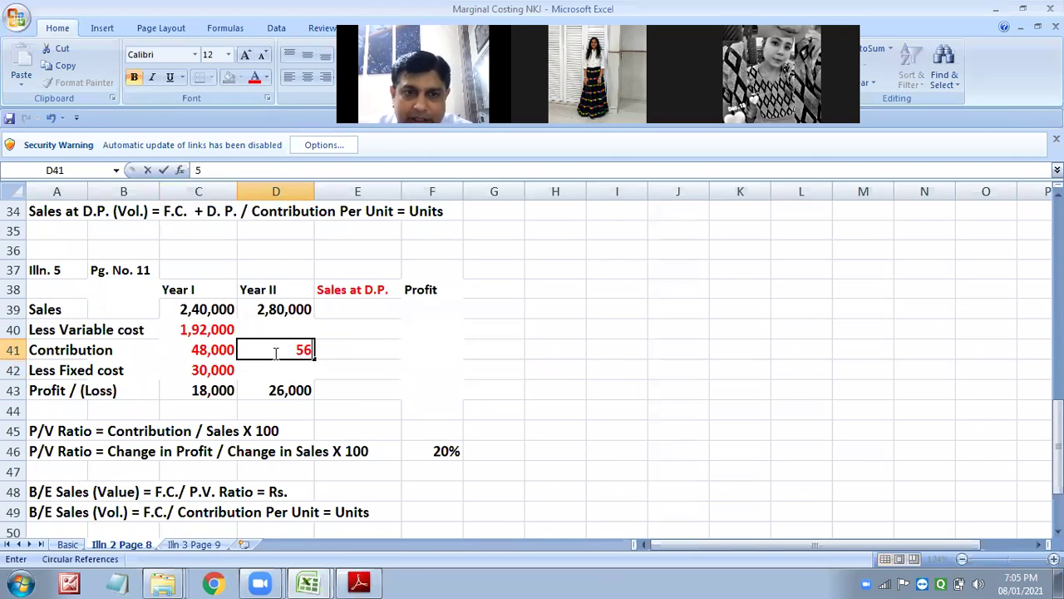
type(",000")
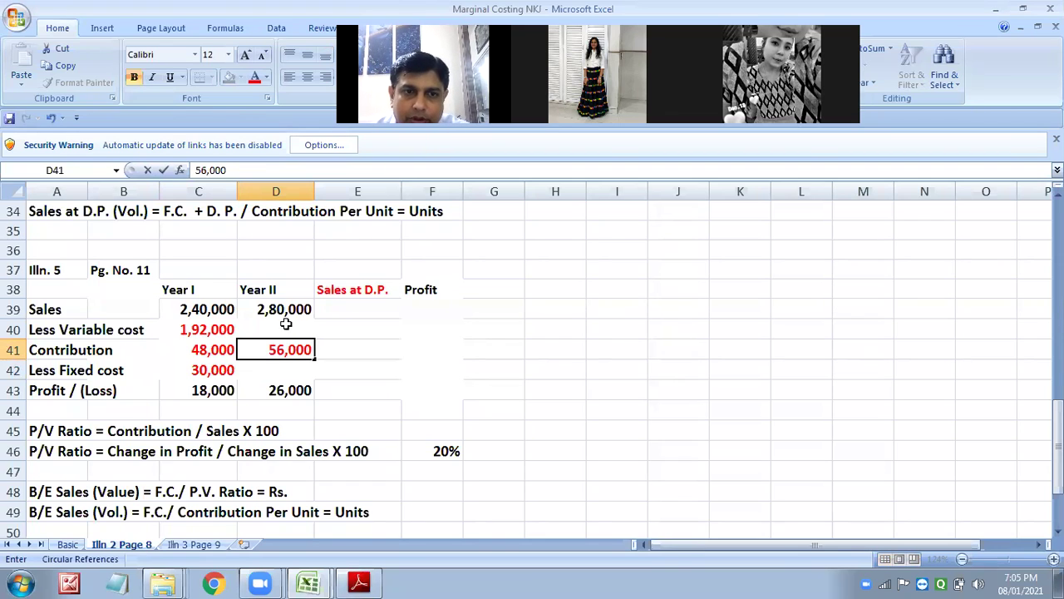
left_click(287, 324)
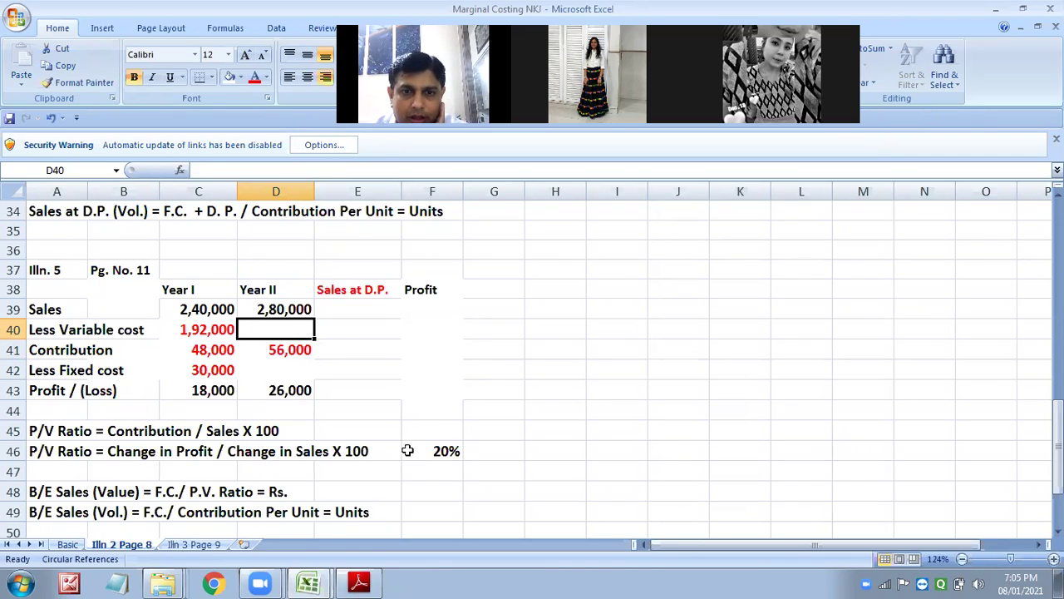
Color the P/V ratio in F46 red and enter 2,24,000 as the Year II variable cost in D40.
left_click(432, 456)
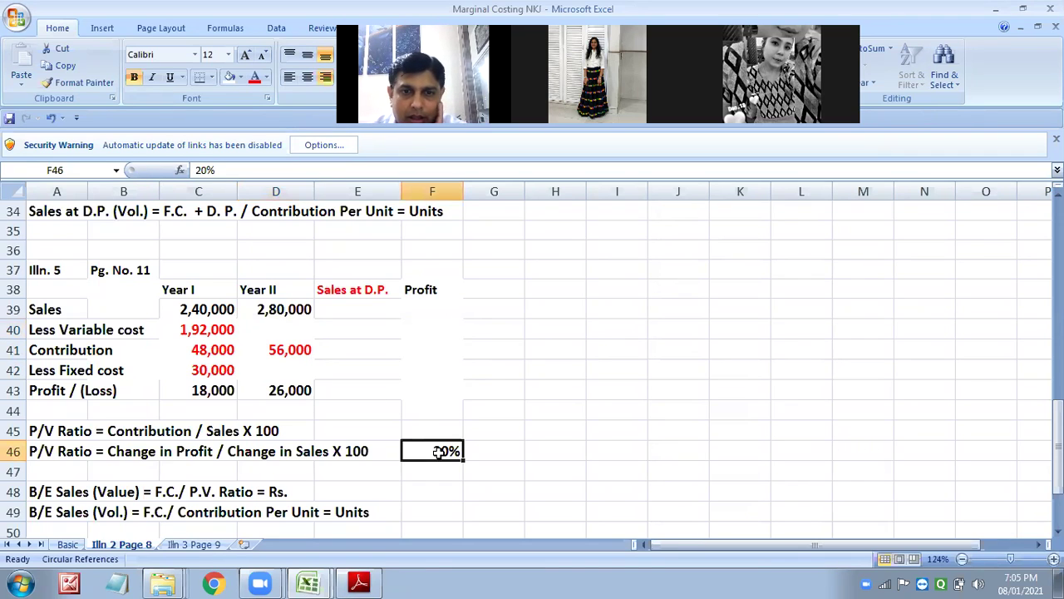
left_click(256, 78)
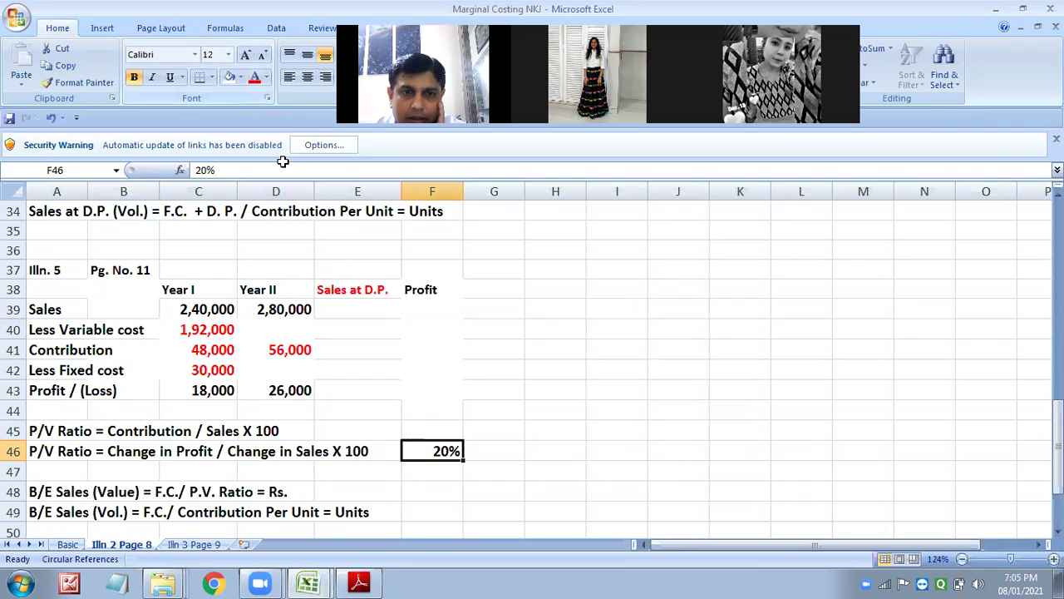
left_click(305, 329)
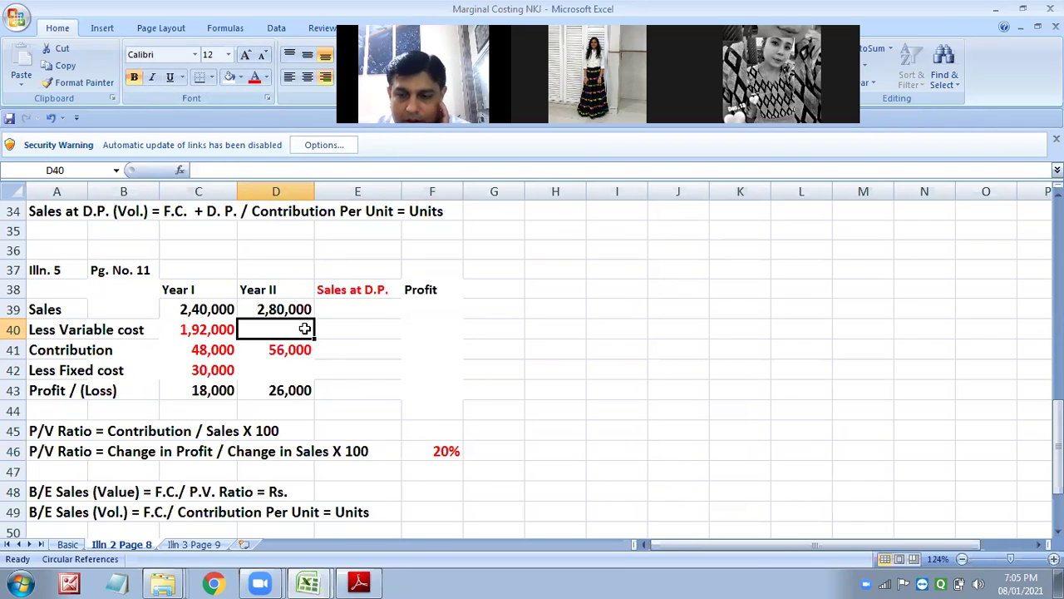
type("2")
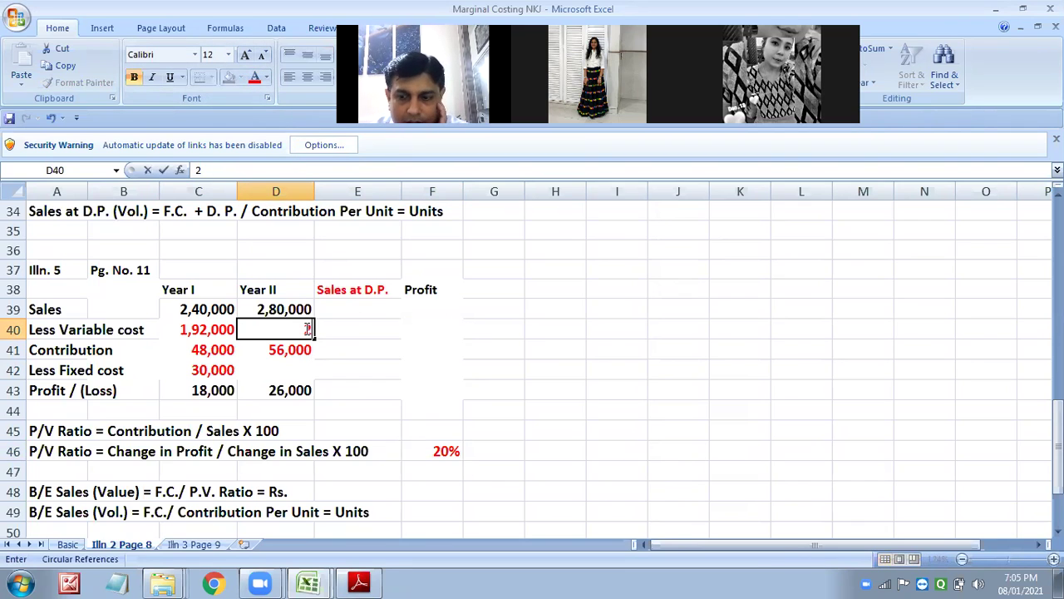
type(",24,00")
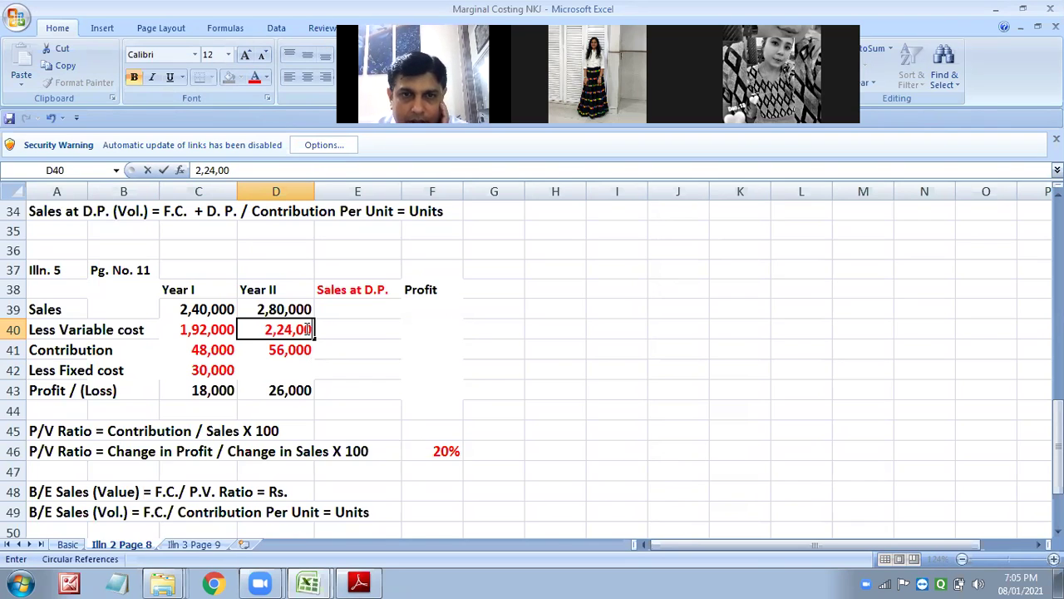
type("0")
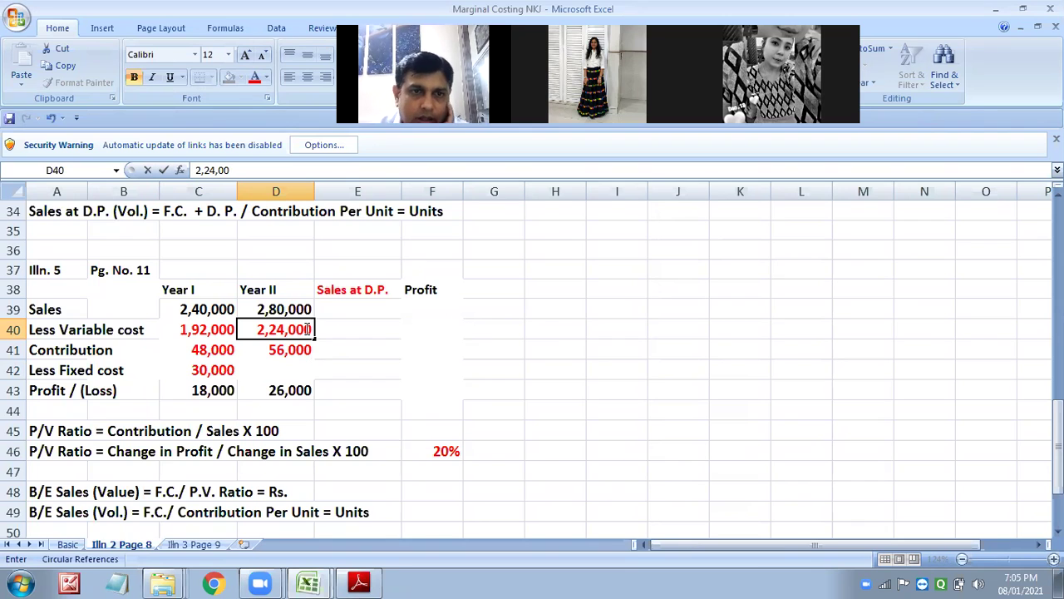
Enter 30,000 as the Year II fixed cost in D42.
left_click(295, 368)
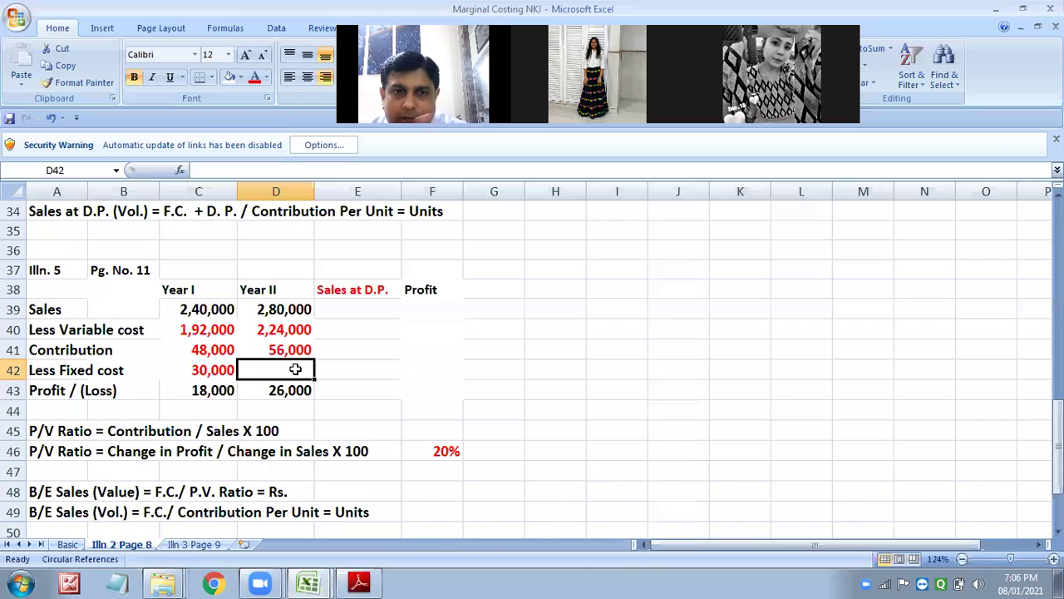
type("3")
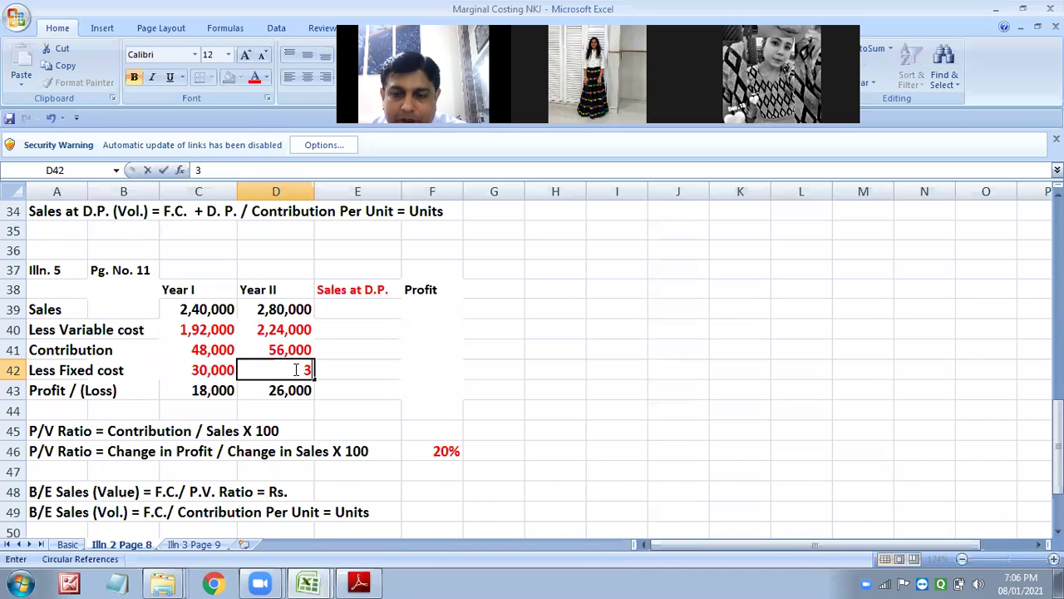
type("0,000")
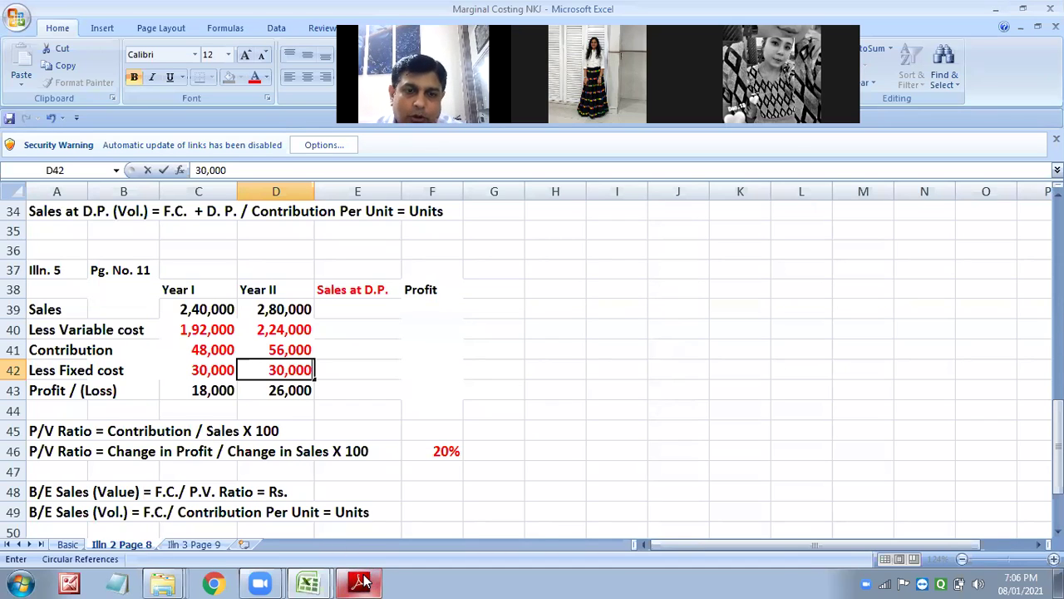
mouse_move(363, 580)
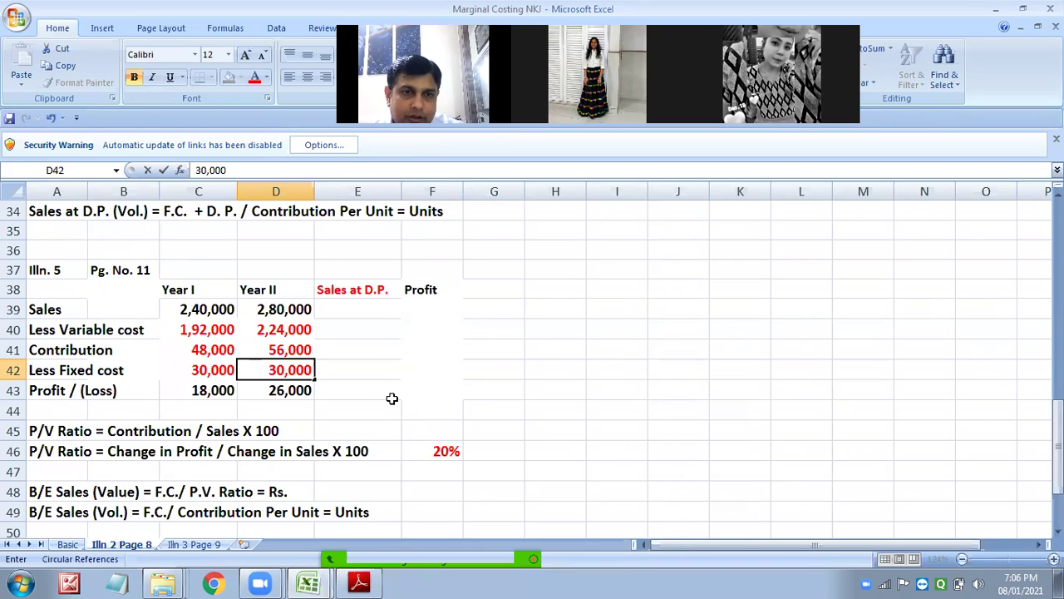
Enter 1,50,000 as the break-even sales value in F48 and color it red.
scroll(392, 399, "down", 1)
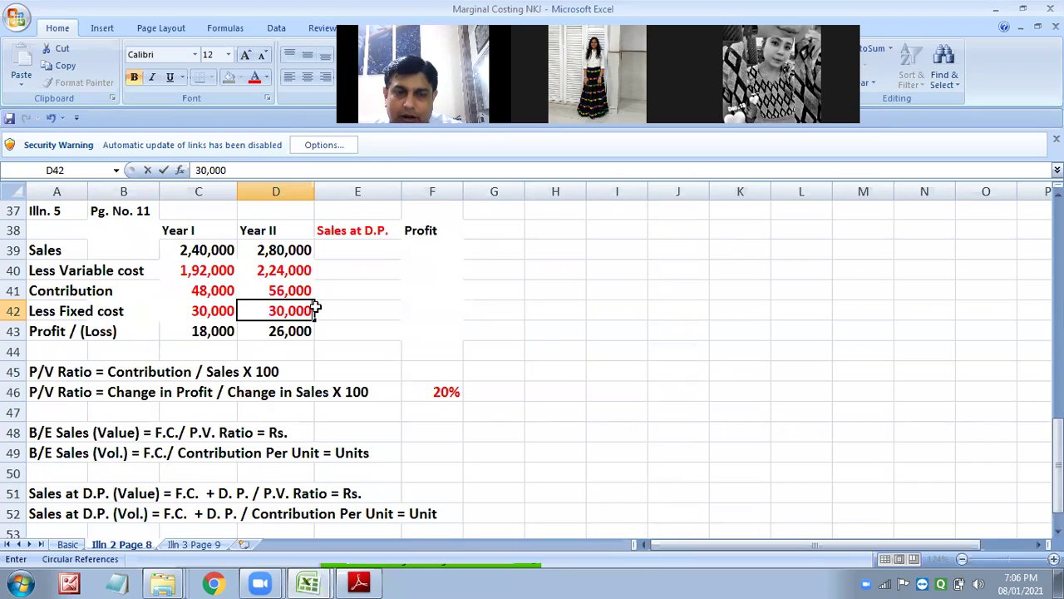
left_click(420, 432)
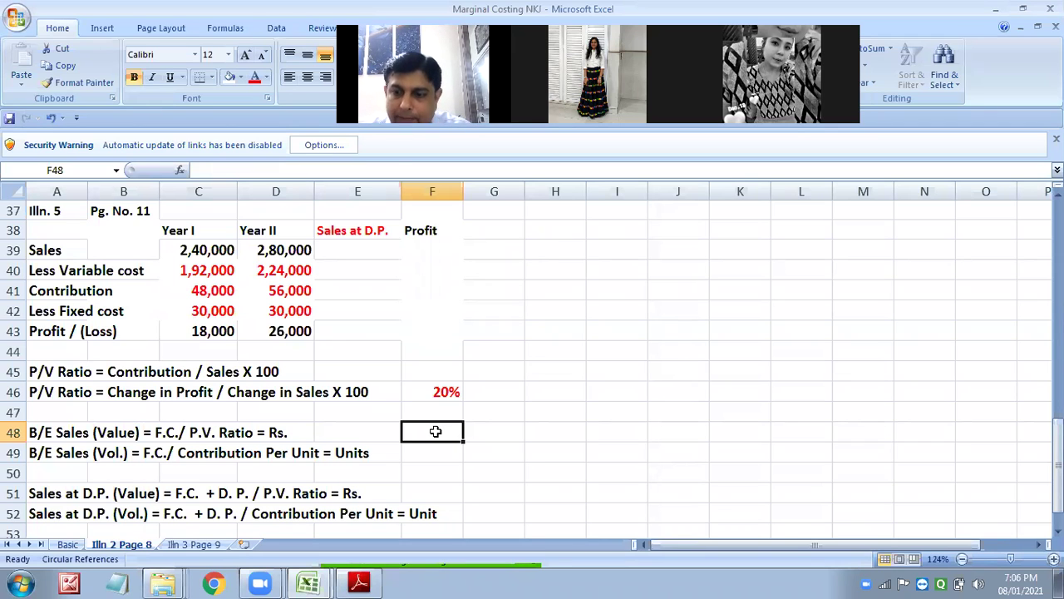
type("1,500")
key("BackSpace")
type(",0")
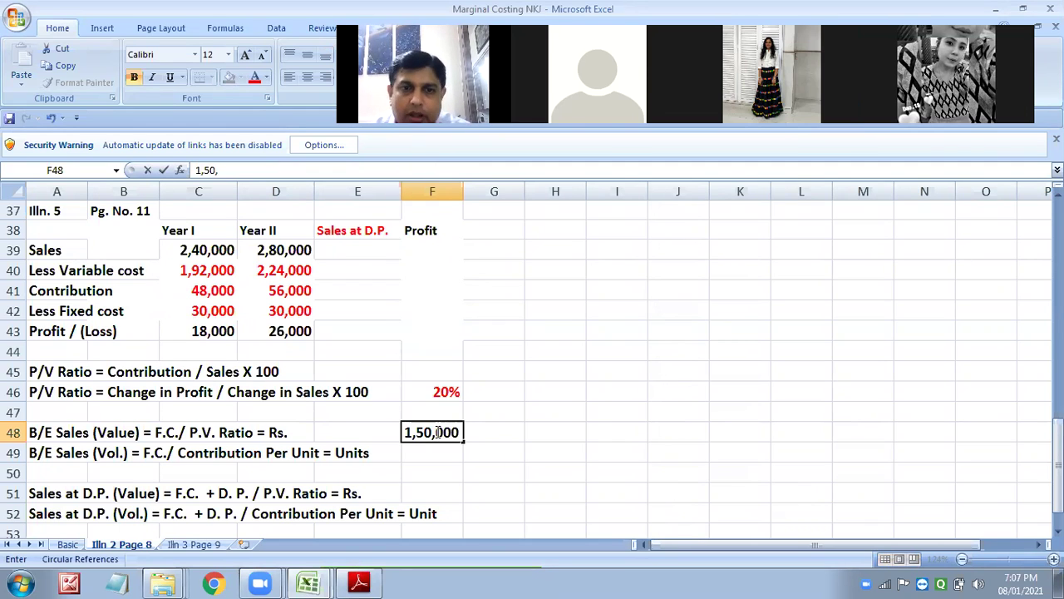
left_click(407, 471)
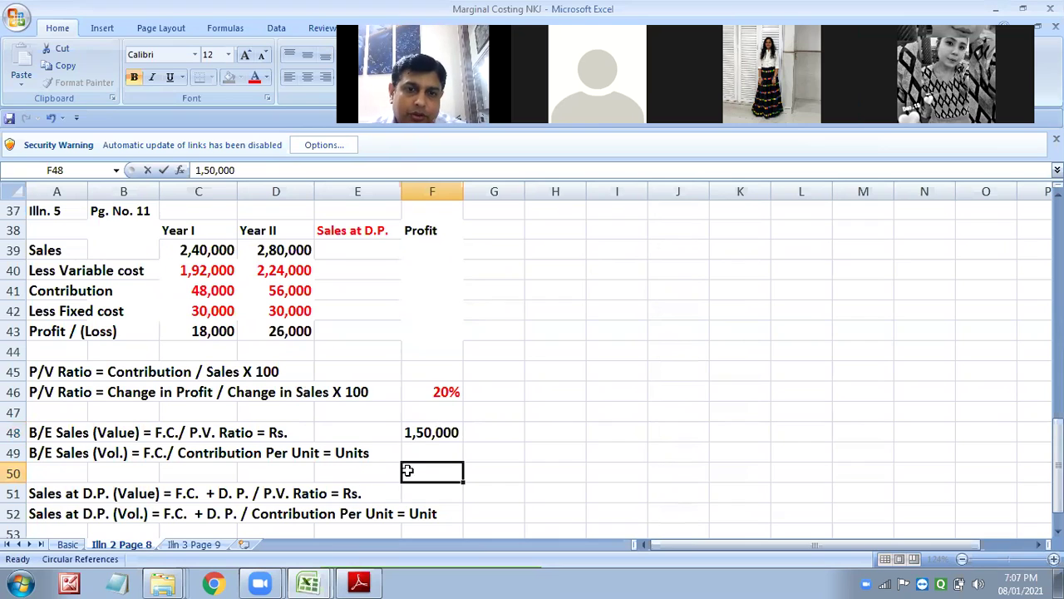
left_click(418, 430)
left_click(255, 78)
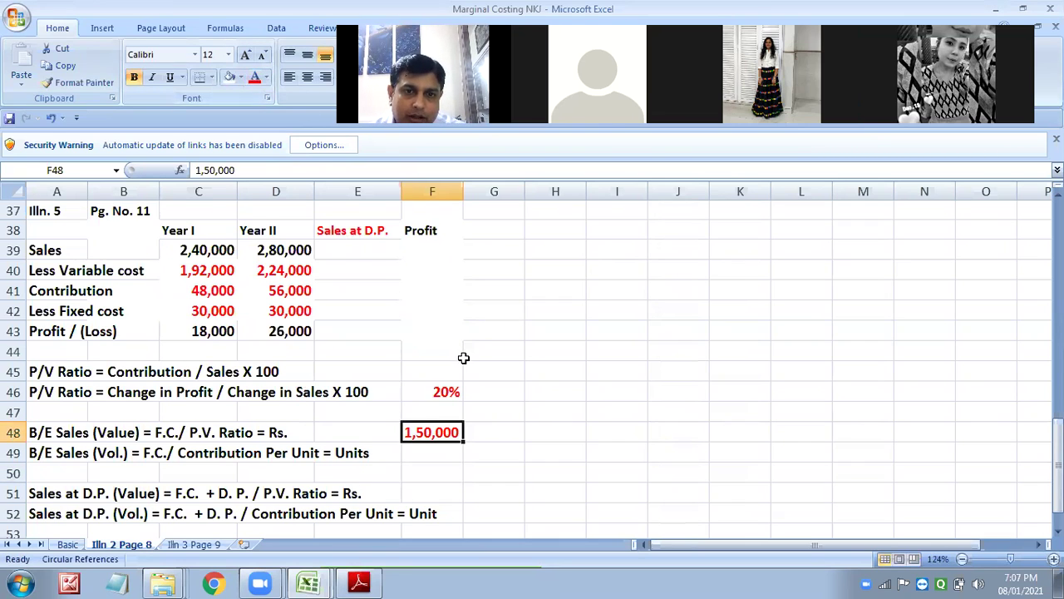
Add a bold BESales column heading in G38, beside the Profit heading of the Illustration 5 table.
left_click(496, 231)
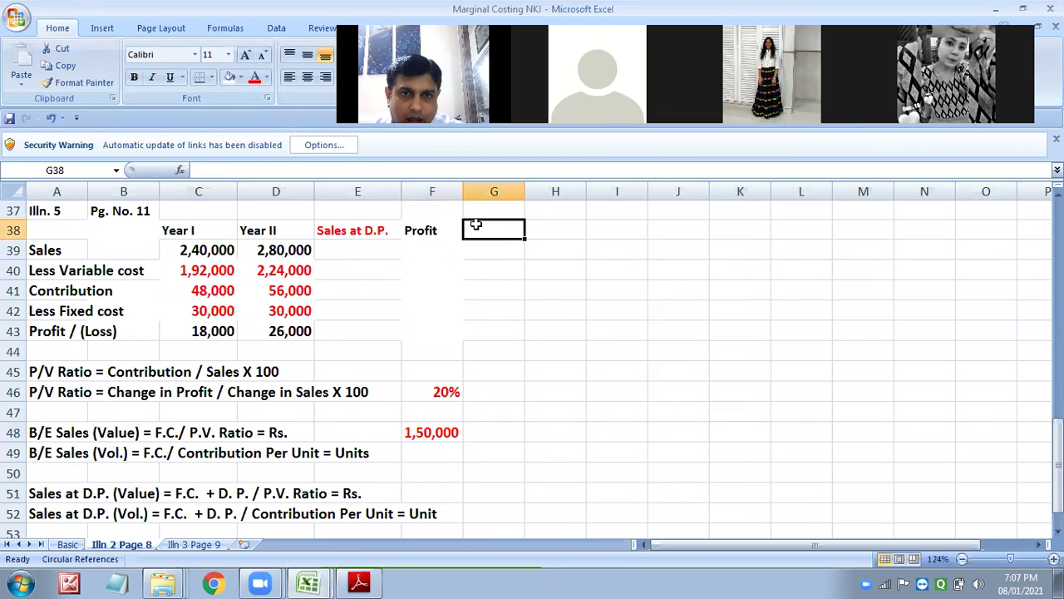
left_click(420, 222)
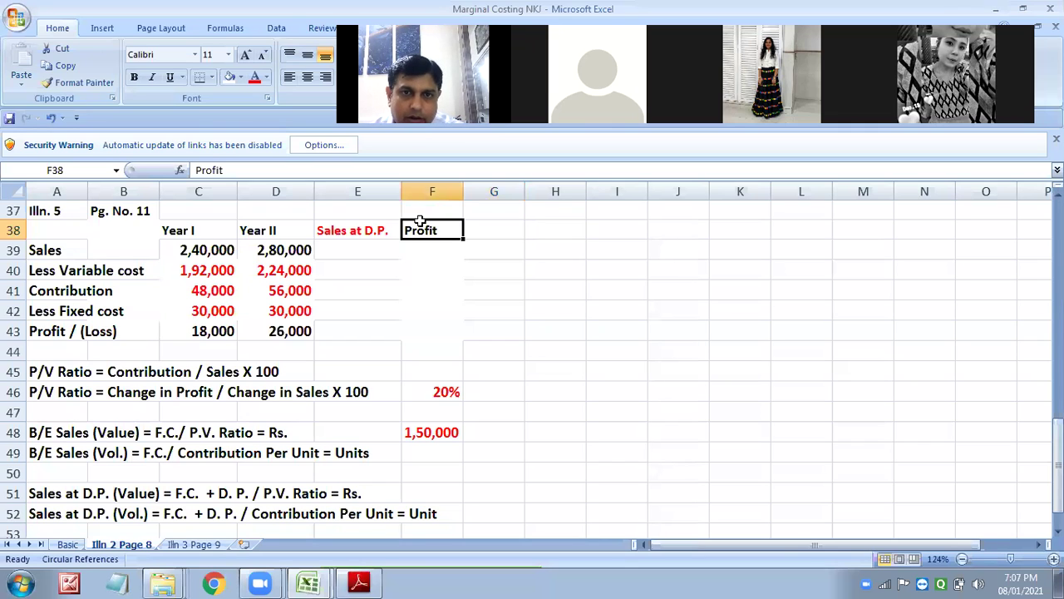
left_click(486, 230)
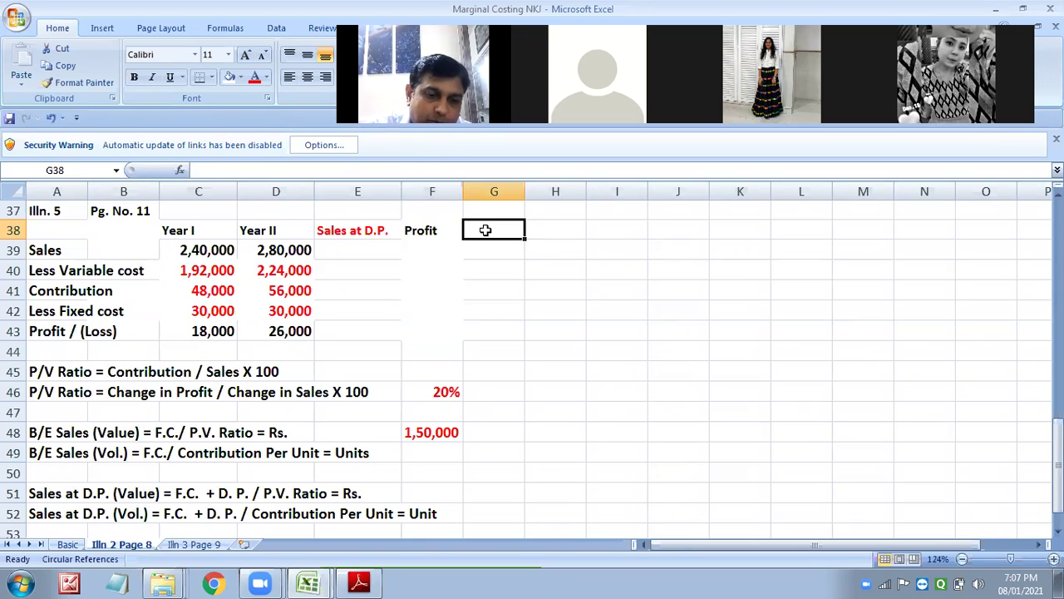
type("BE")
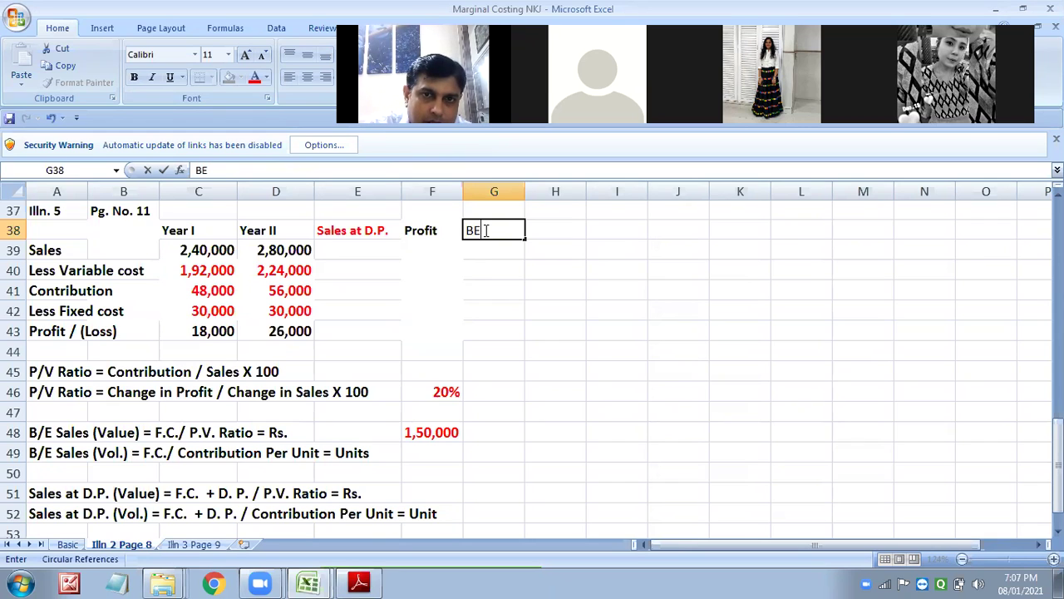
type("Sales")
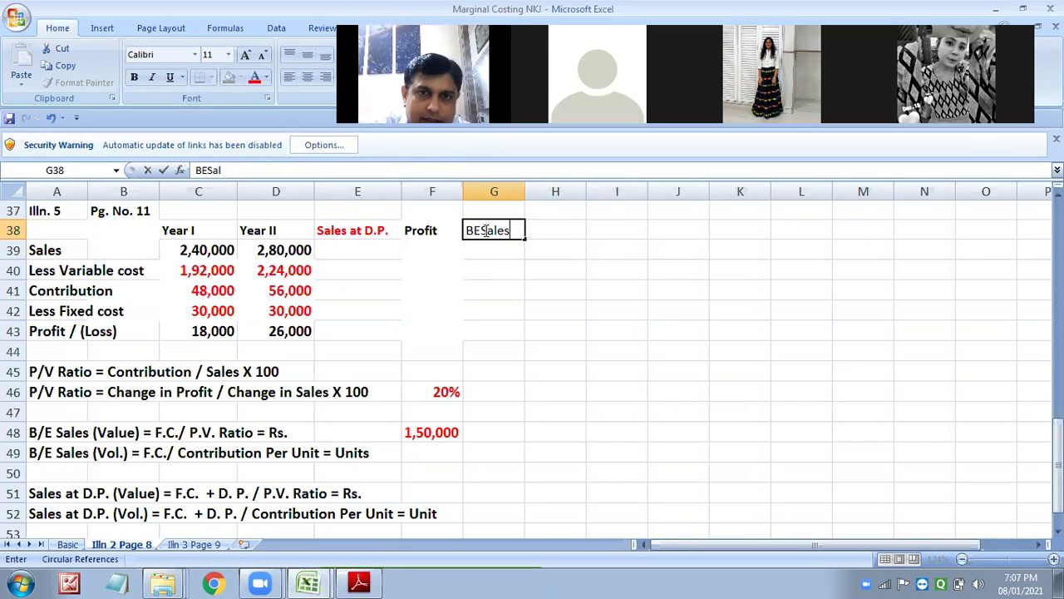
left_click(501, 266)
left_click(485, 232)
left_click(136, 79)
Move the Sales at D.P. and Profit headings from E38:F38 to H38:I38.
left_click(438, 431)
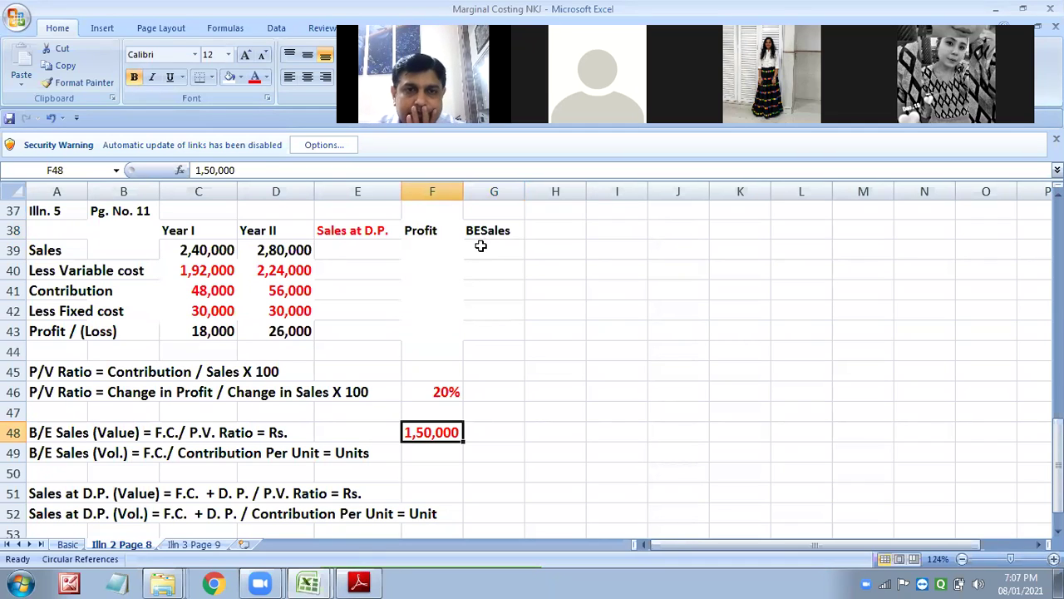
left_click(351, 230)
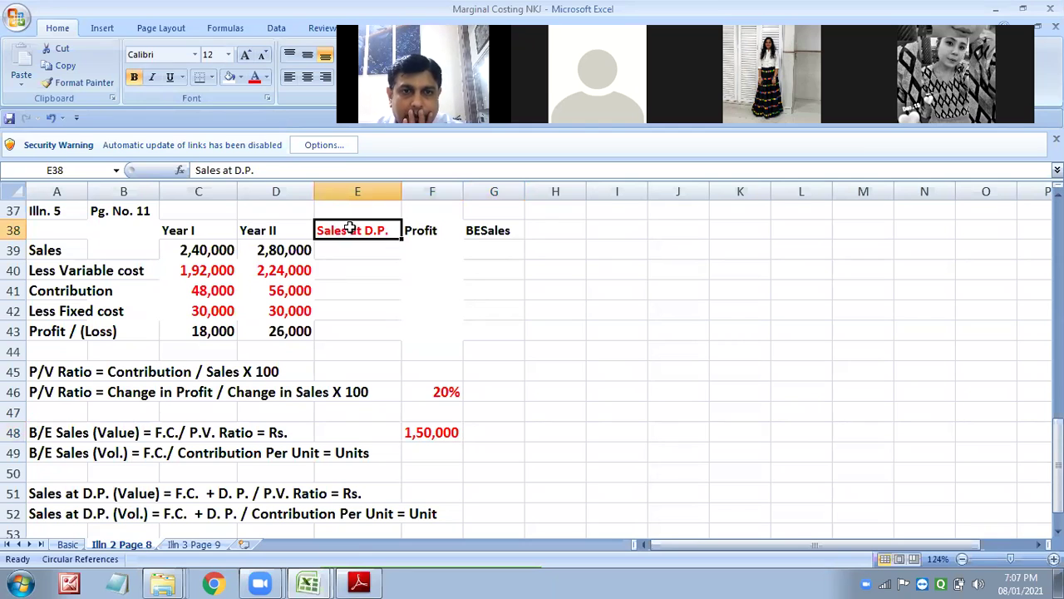
left_click_drag(403, 230, 420, 231)
key("ctrl+c")
left_click(554, 234)
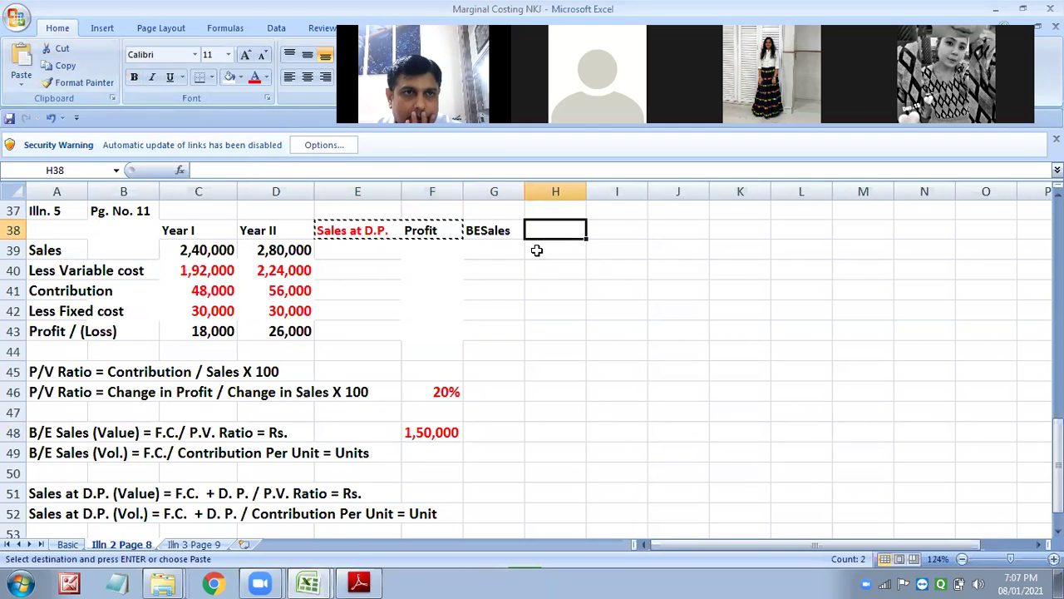
left_click(22, 74)
Move the BESales heading from G38 to E38 and reword it as B/E Sales.
left_click(482, 232)
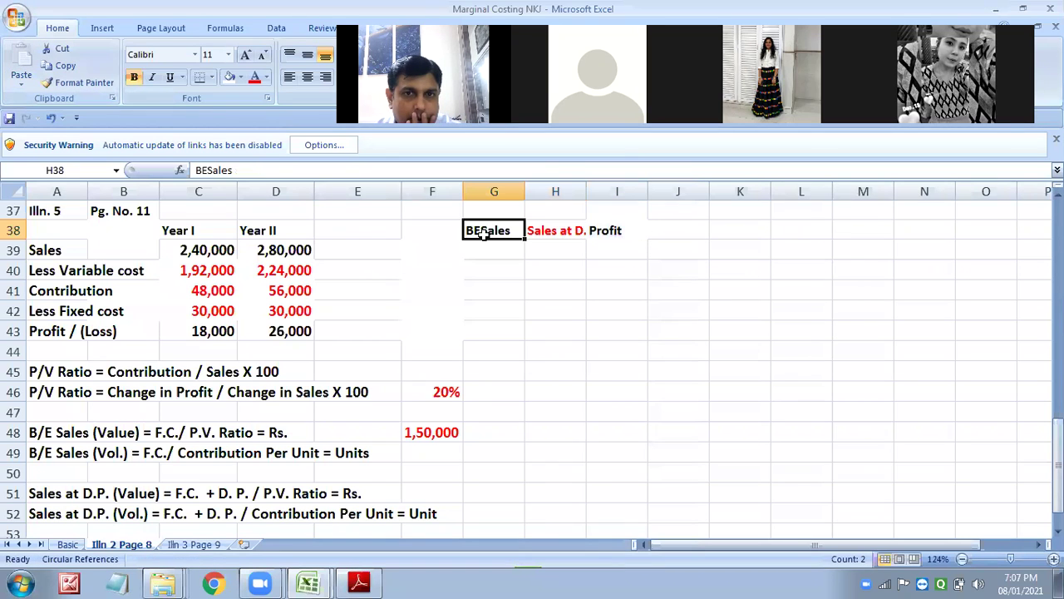
left_click(57, 48)
left_click(357, 225)
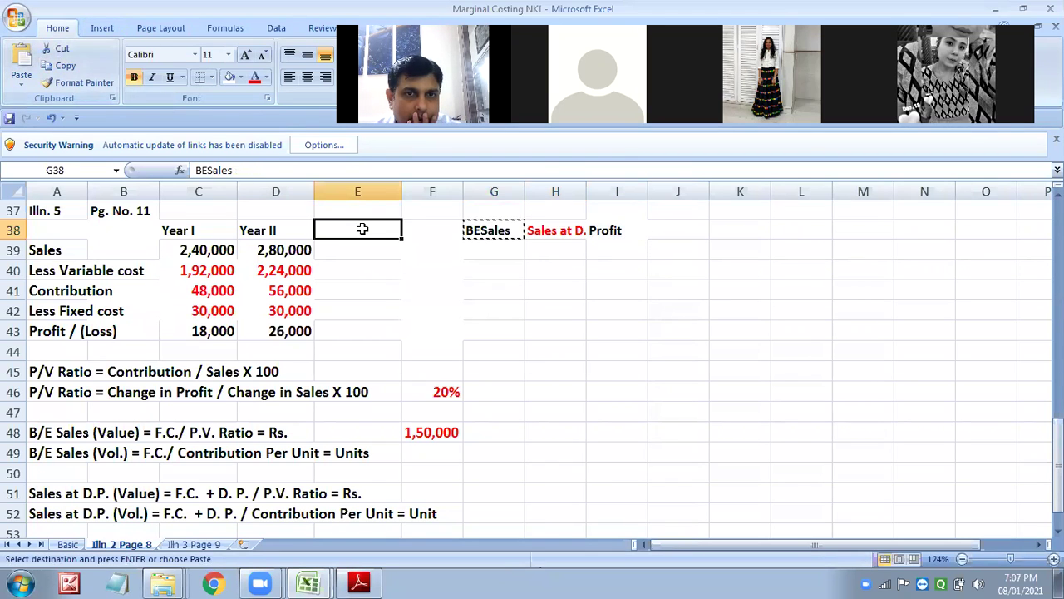
left_click(22, 58)
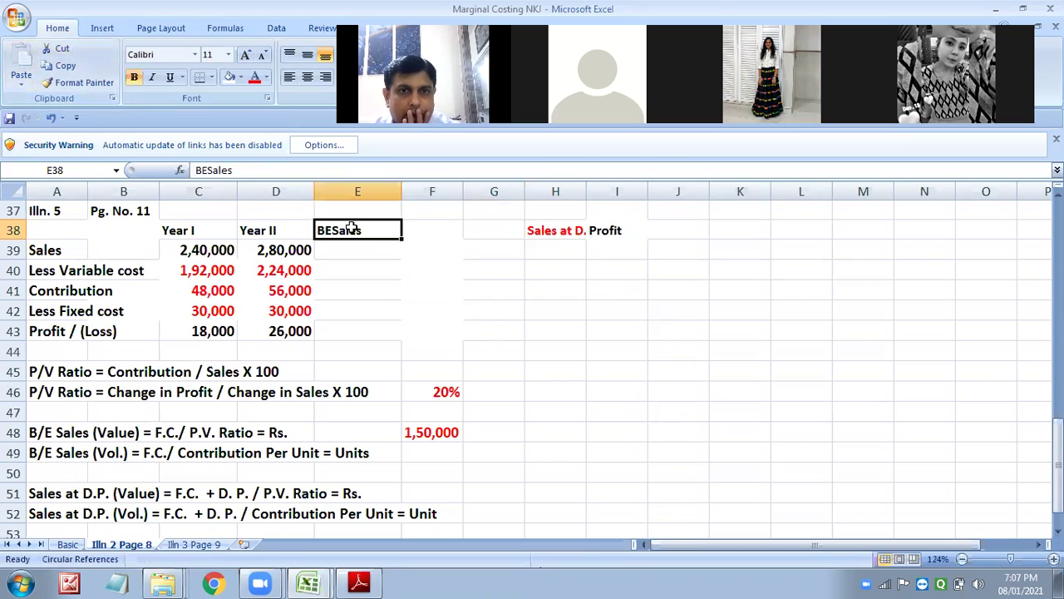
double_click(327, 233)
type("/E")
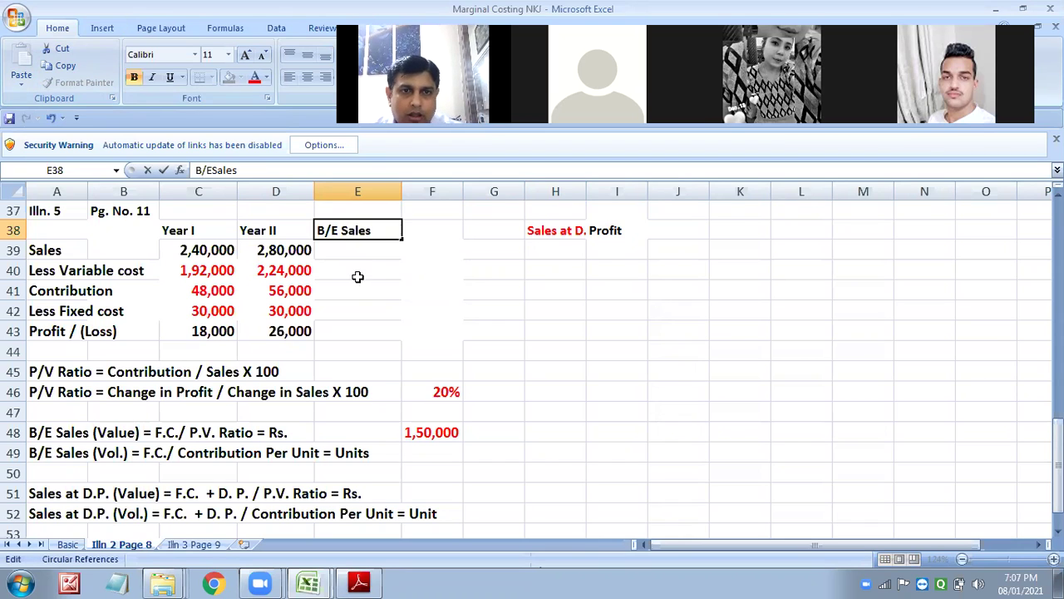
Enter 1,50,000 as the sales figure in E39 under the B/E Sales heading.
left_click(357, 252)
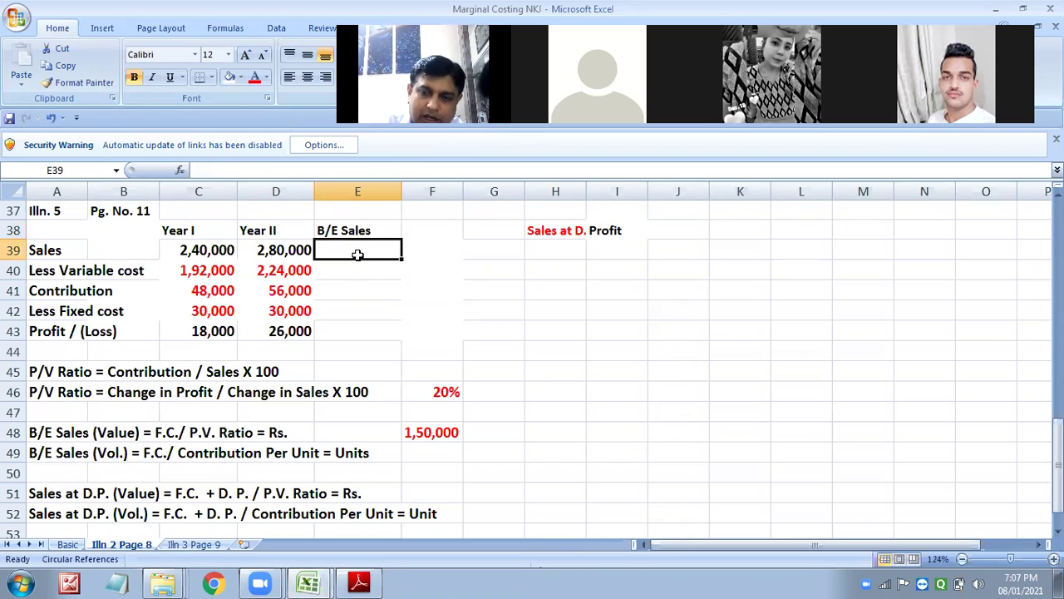
type("1")
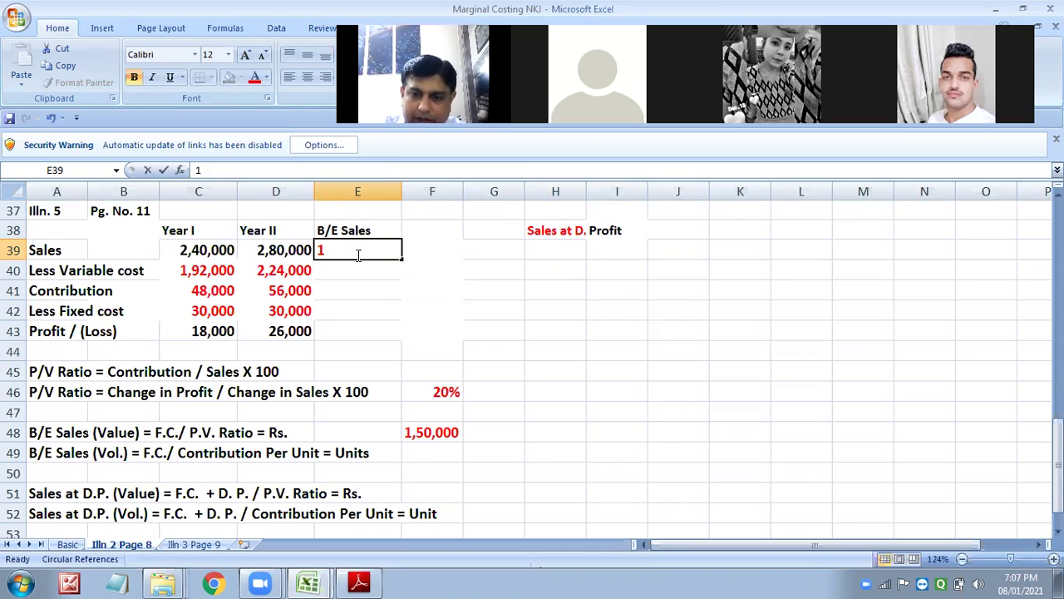
type(",5")
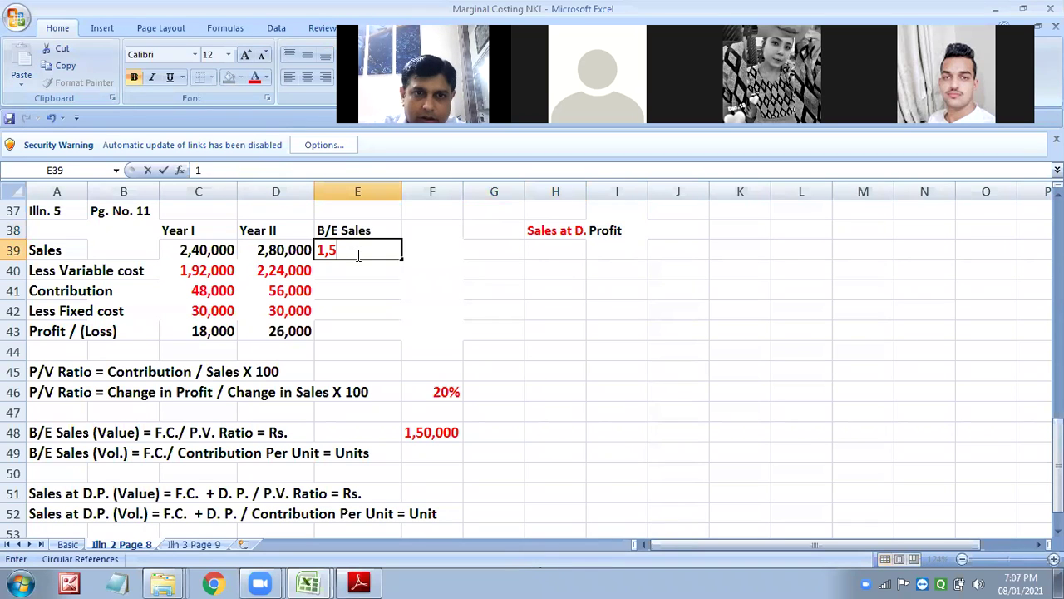
type("0,000")
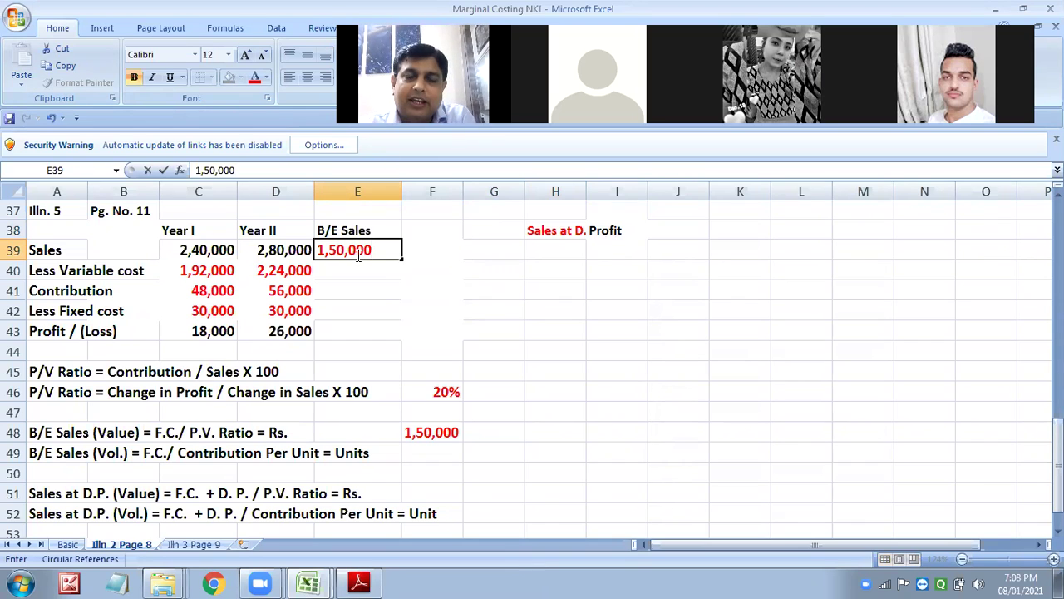
left_click(367, 285)
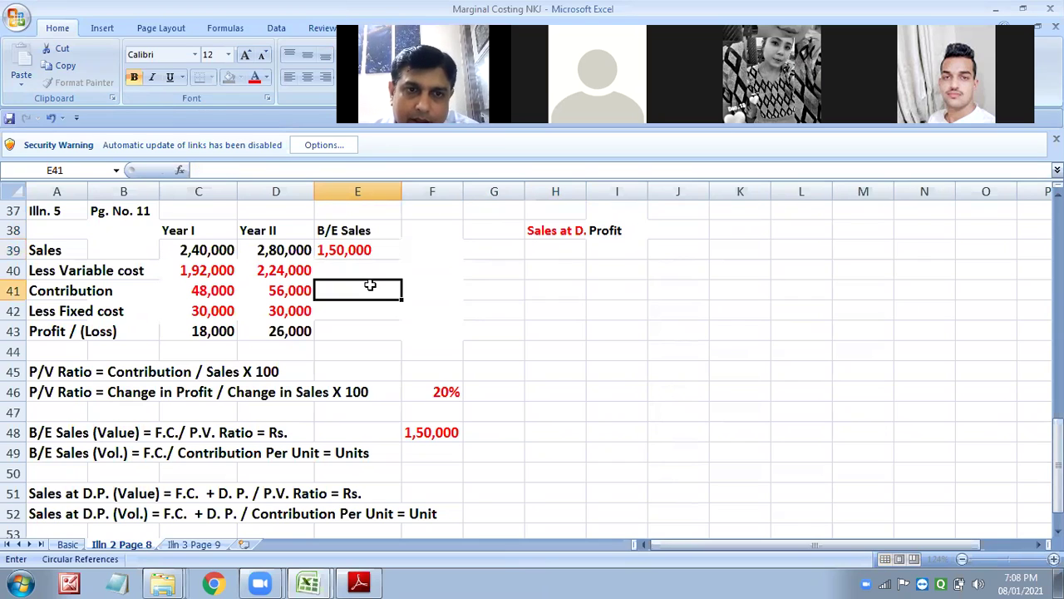
Right-align the B/E Sales heading and its sales figure in E38:E39.
left_click(369, 250)
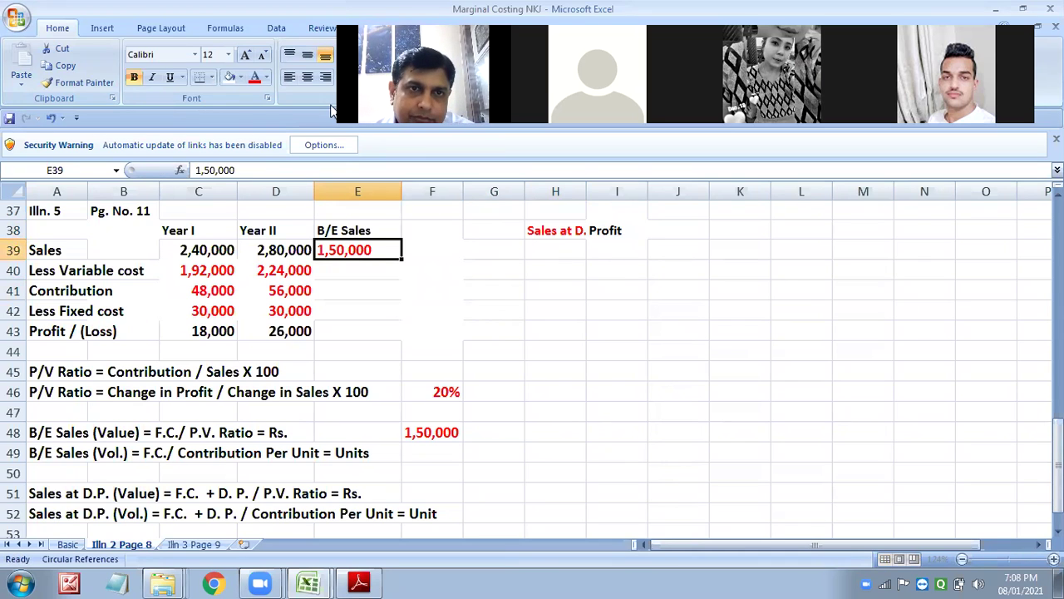
left_click(325, 76)
key("Up")
left_click(325, 77)
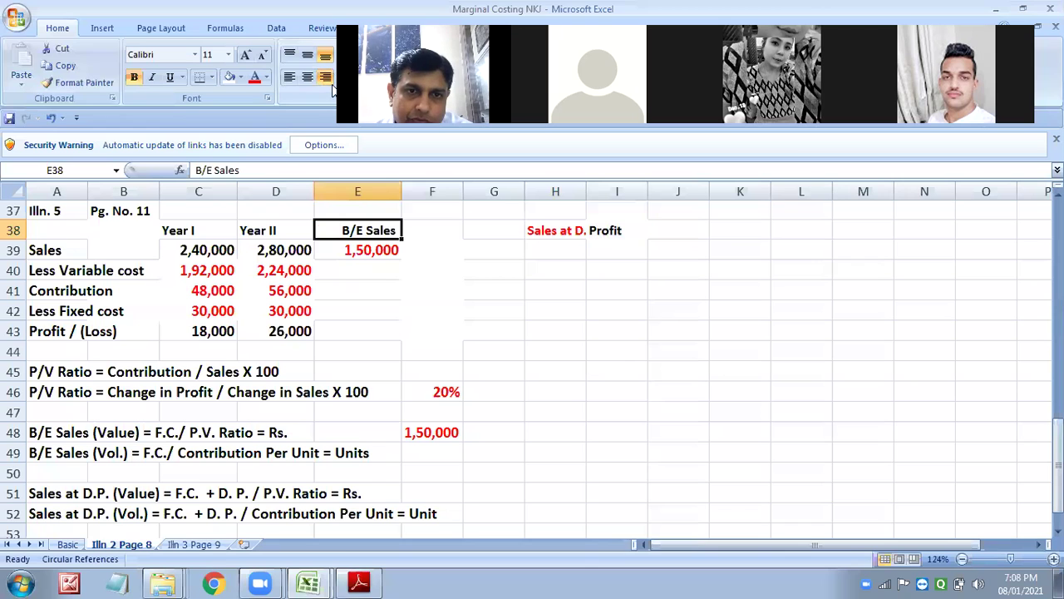
left_click(382, 272)
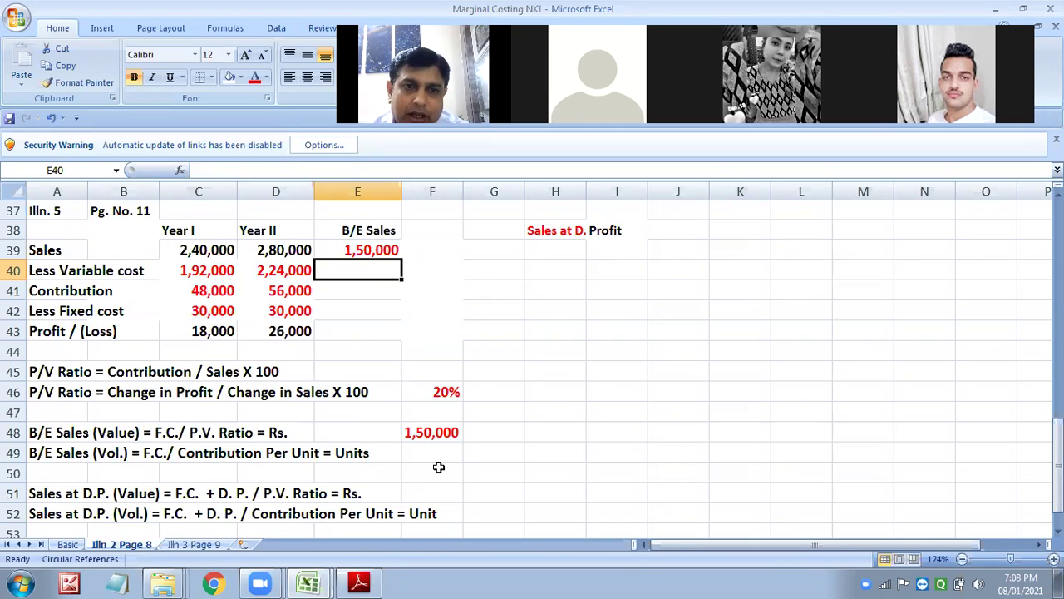
Enter 30,000 as the contribution in E41 of the B/E Sales column.
left_click(373, 290)
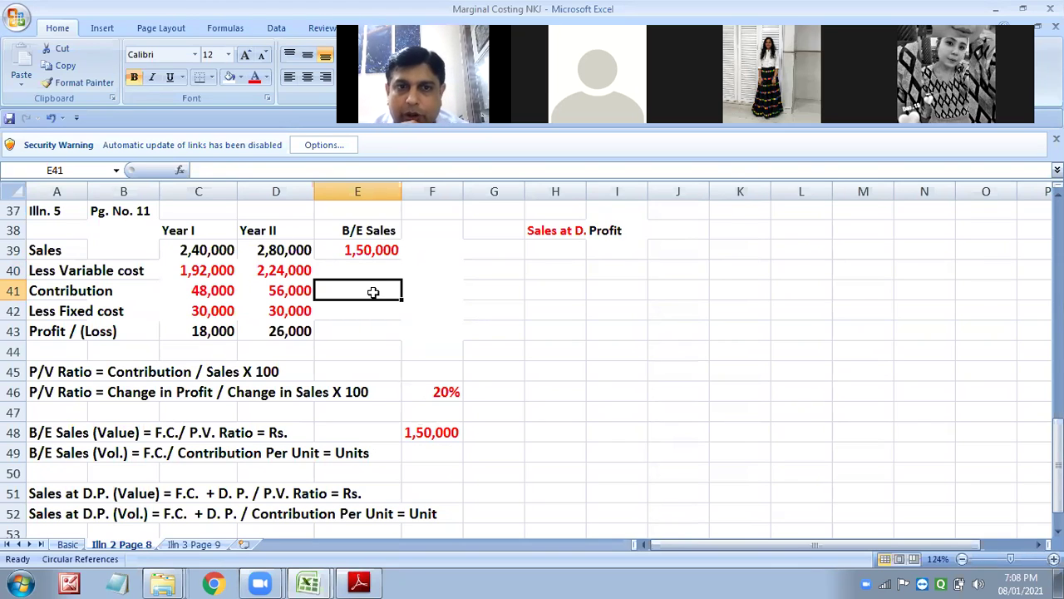
type("30")
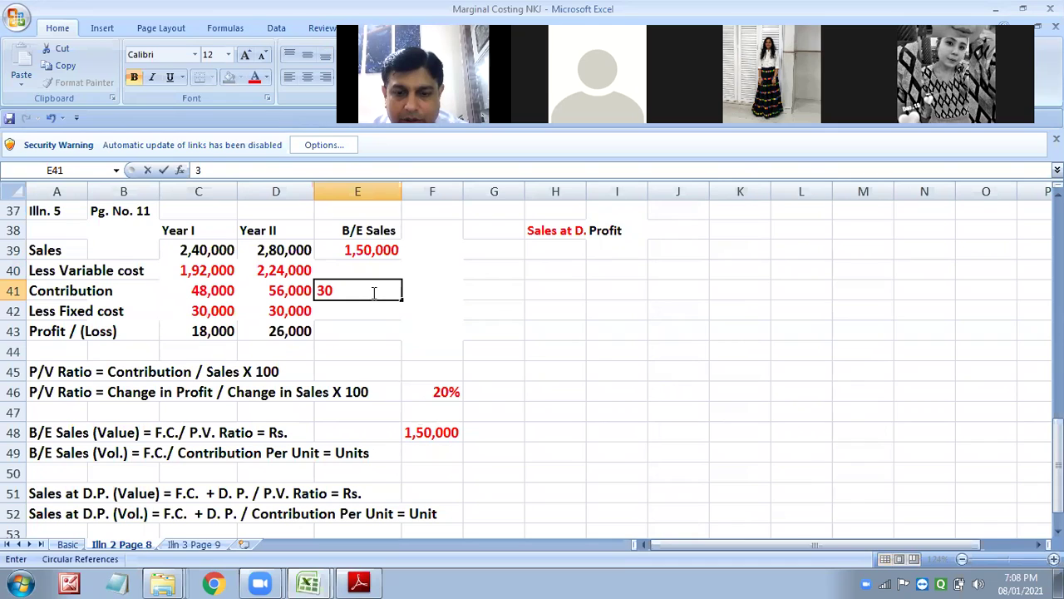
type(",000")
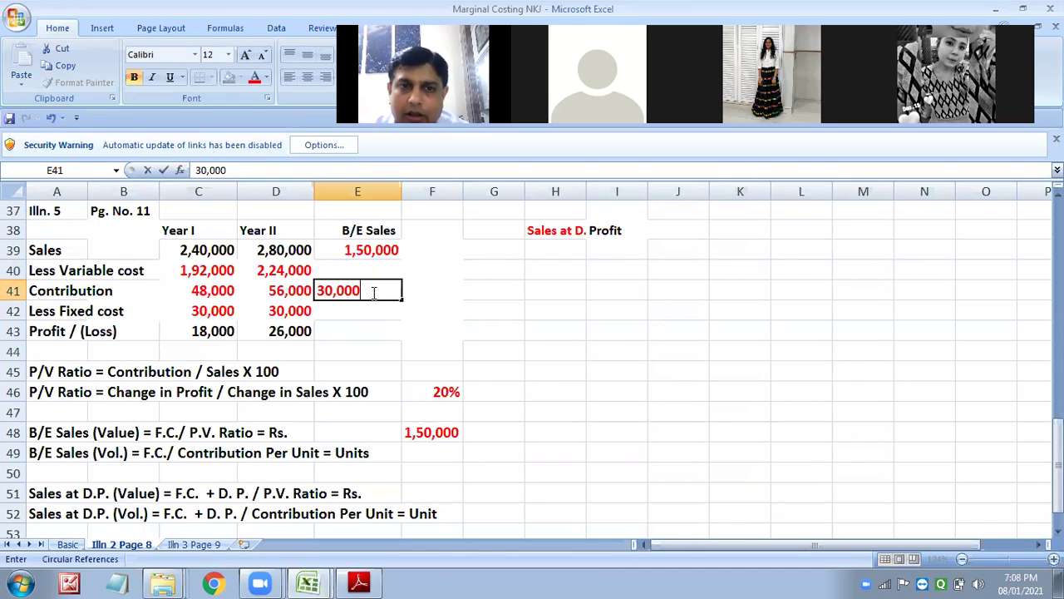
left_click(375, 326)
left_click(373, 289)
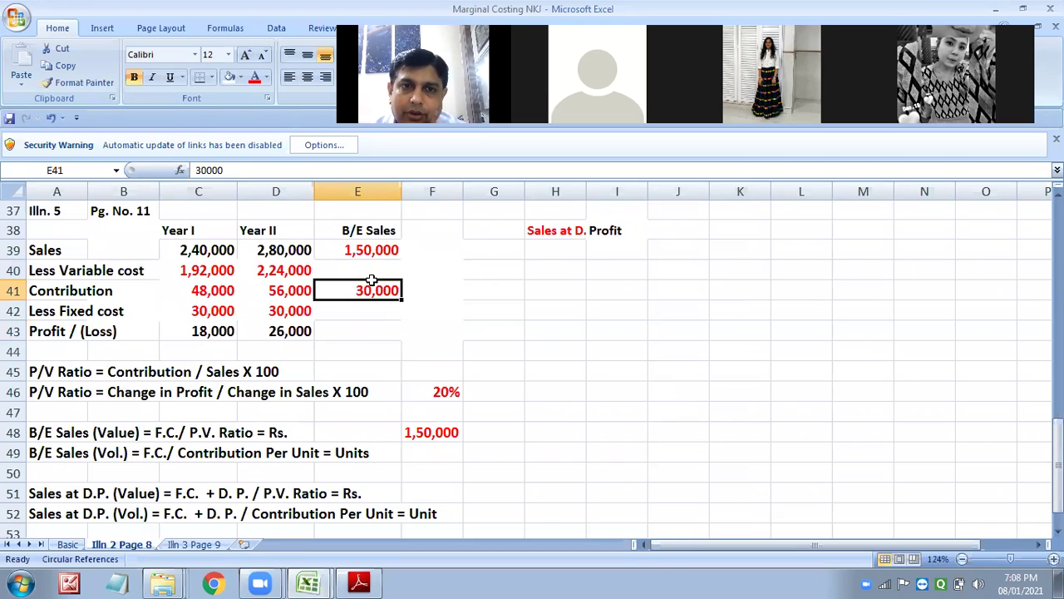
Enter 1,20,000 as the variable cost in E40 of the B/E Sales column and right-align it.
left_click(370, 270)
type("1")
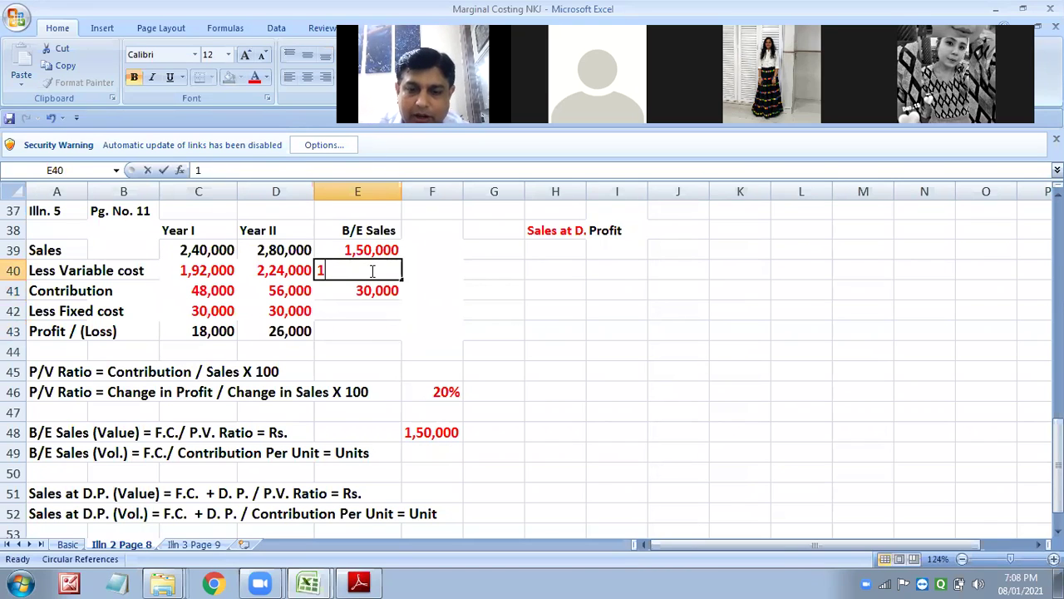
type(",20,000")
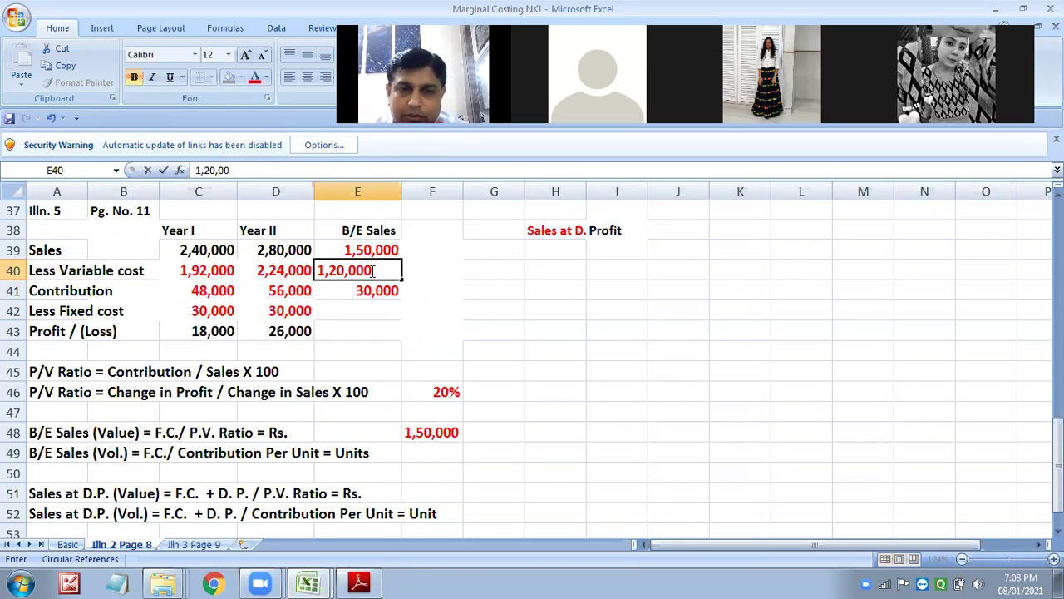
left_click(393, 314)
left_click(370, 271)
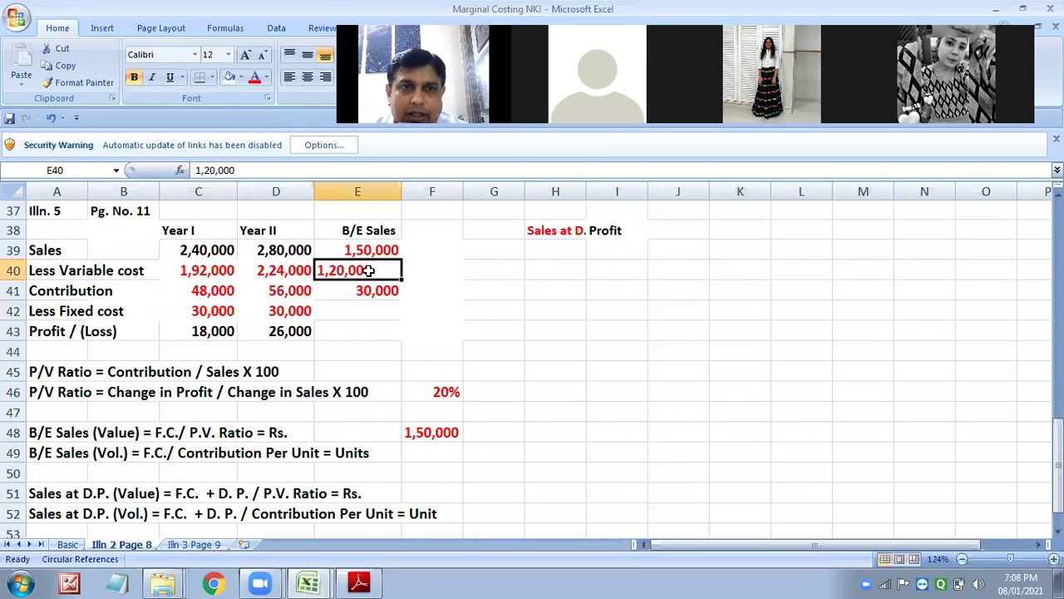
left_click(325, 76)
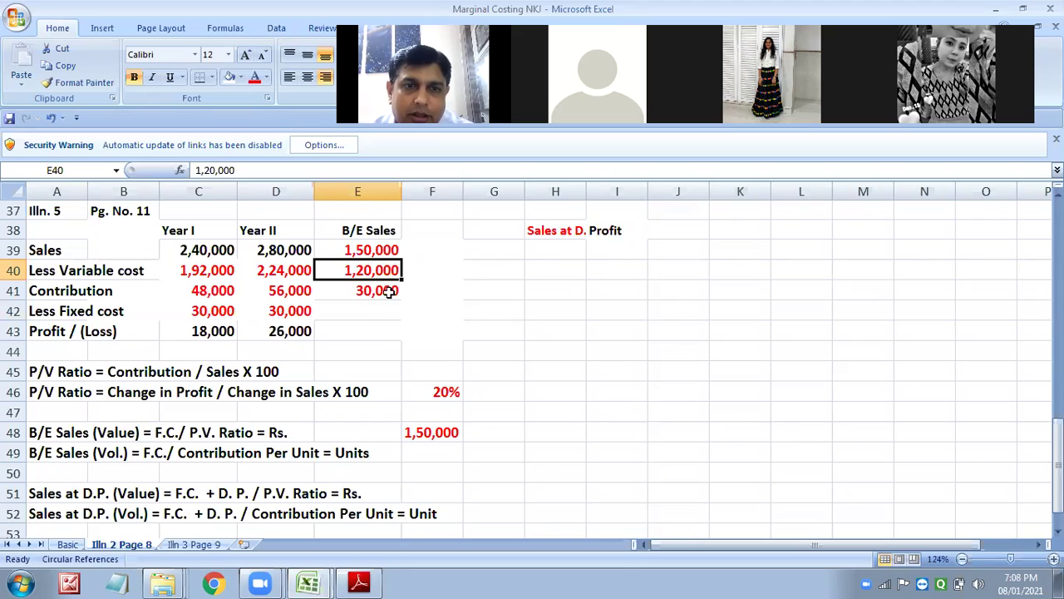
Enter 30,000 as the fixed cost in E42 of the B/E Sales column.
left_click(376, 312)
type("30")
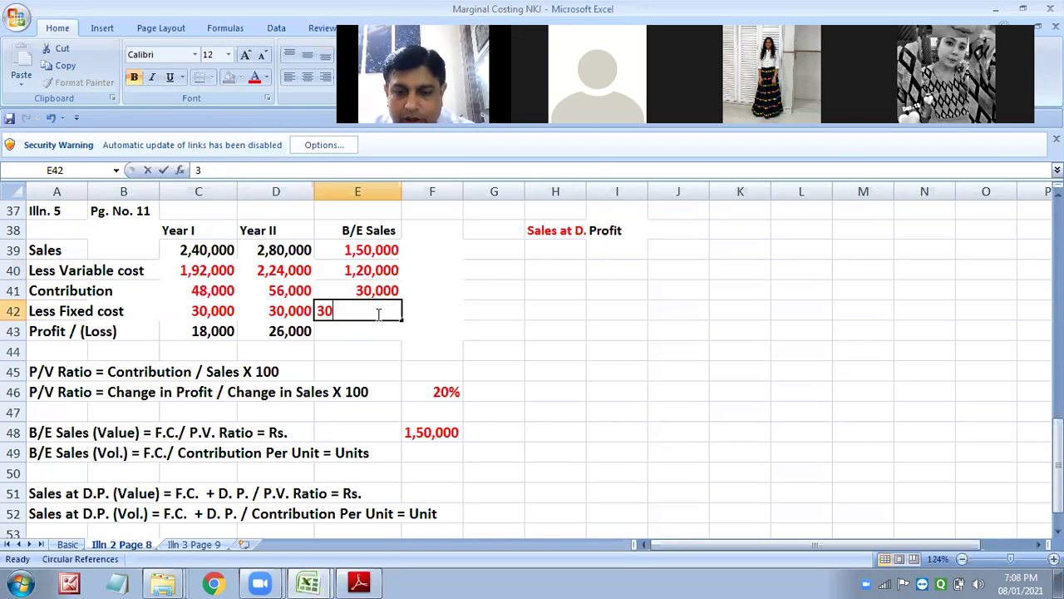
type(",000")
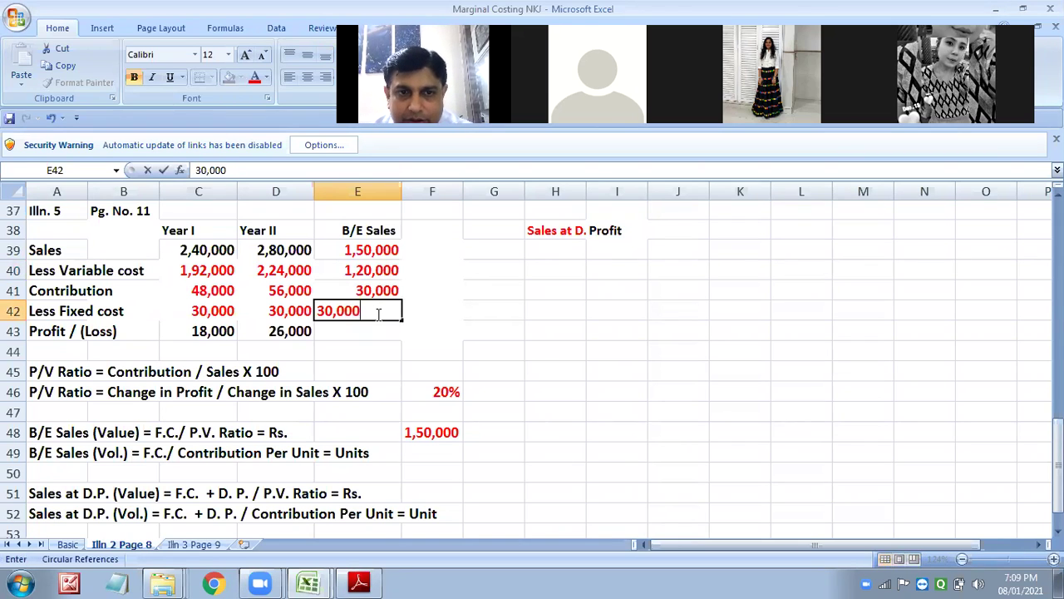
Enter NIL as the profit or loss in E43 of the B/E Sales column and right-align it.
left_click(383, 333)
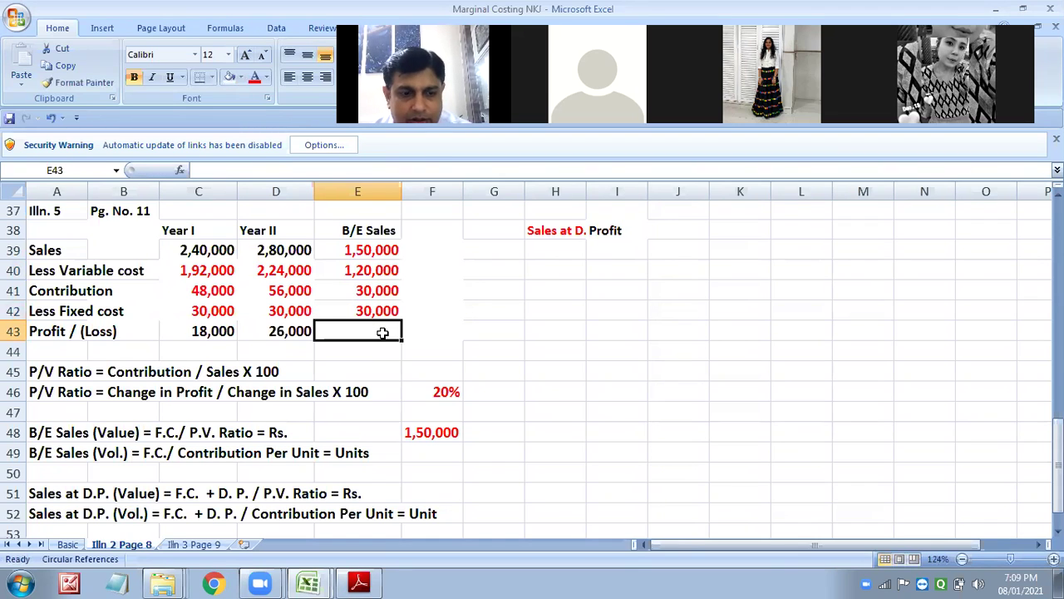
type("NIL")
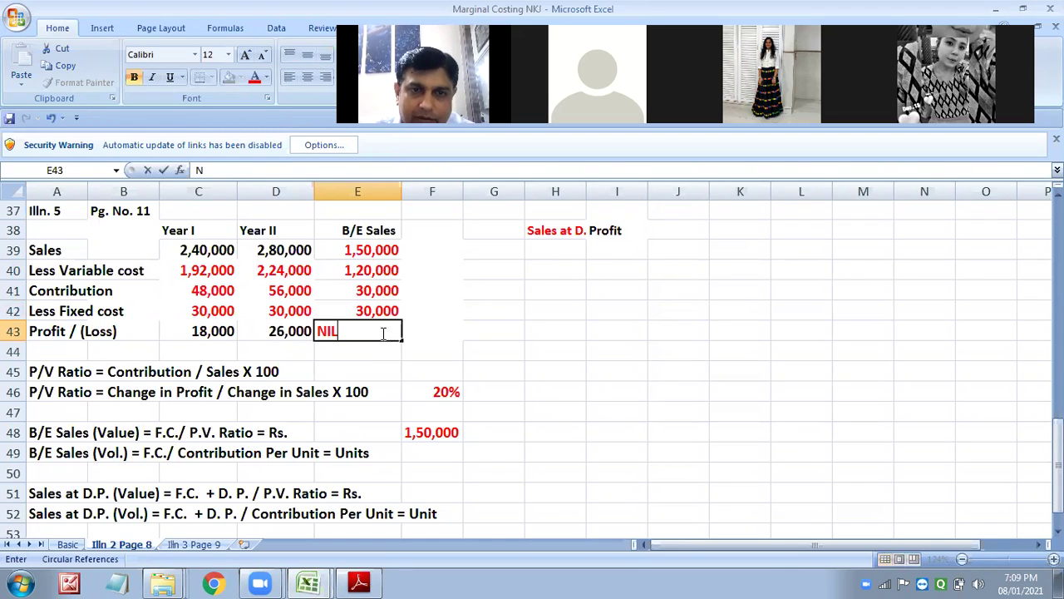
left_click(373, 359)
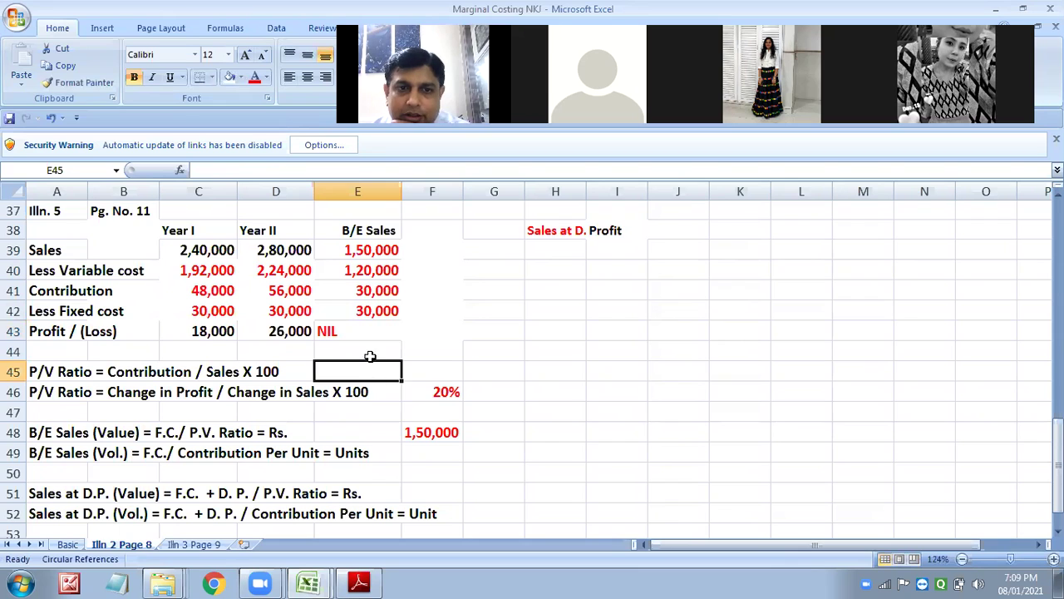
left_click(355, 333)
left_click(327, 76)
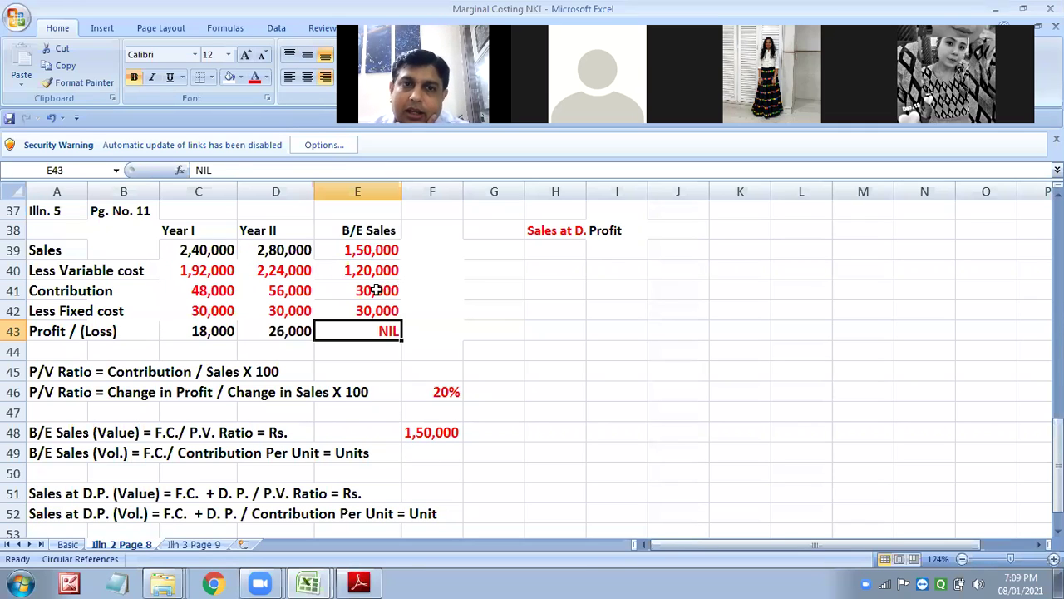
Highlight the whole B/E Sales column, E38:E43, with the standard orange fill colour.
left_click_drag(364, 236, 400, 331)
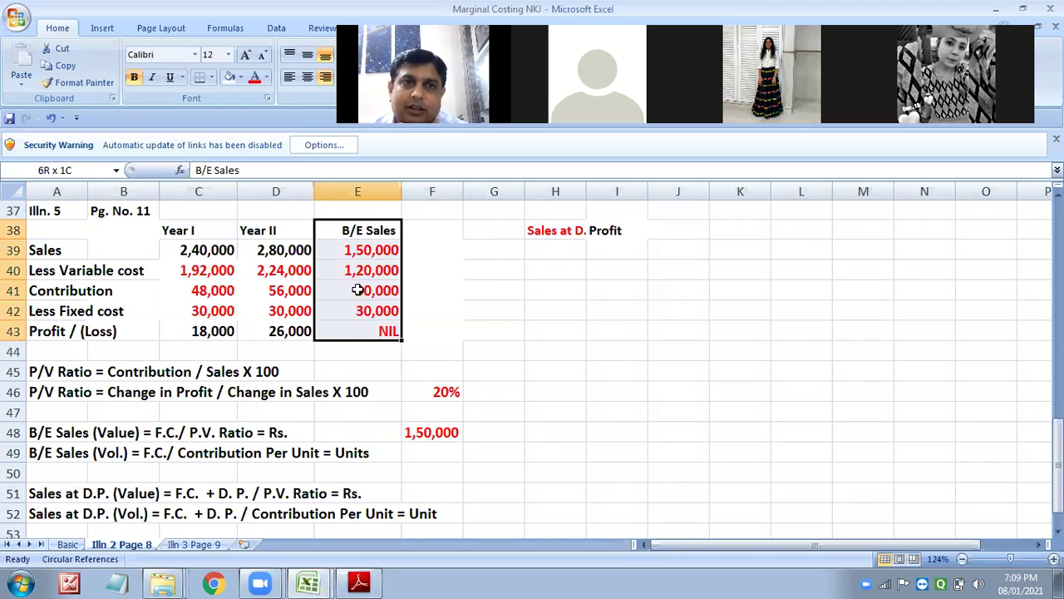
left_click(240, 77)
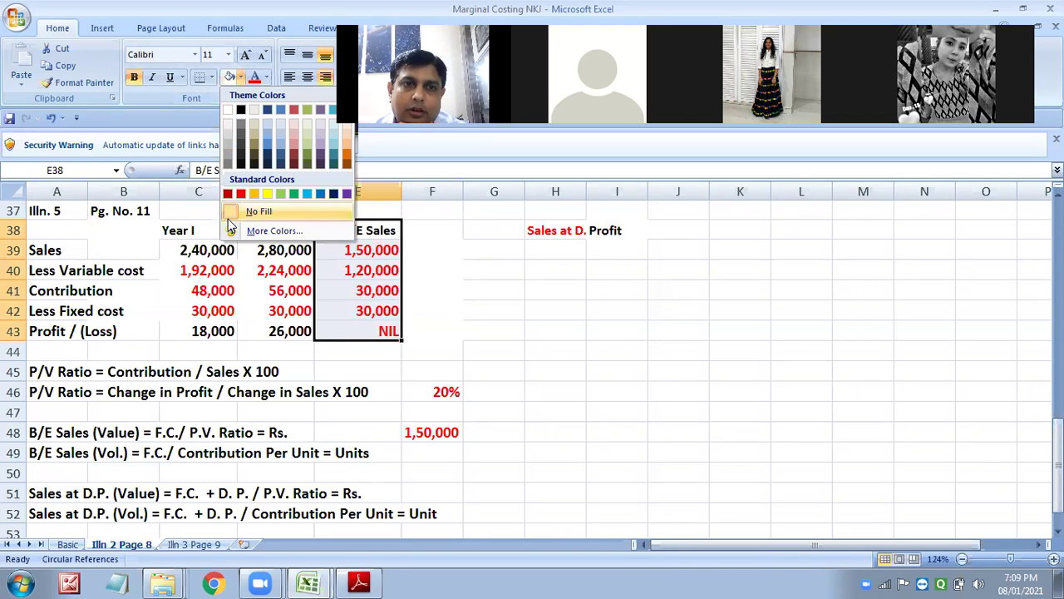
left_click(254, 193)
left_click(448, 312)
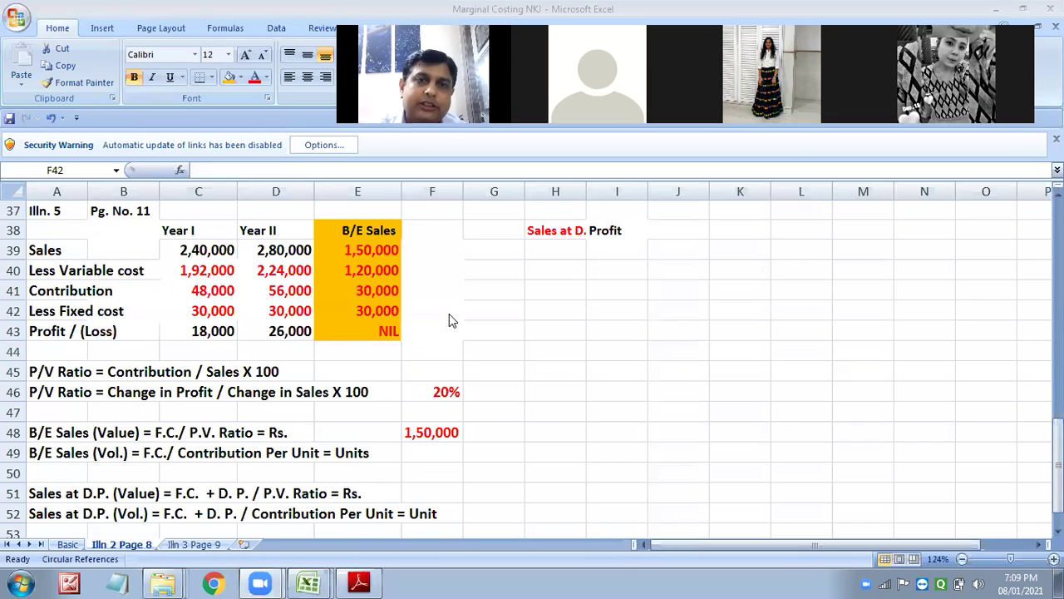
left_click(449, 314)
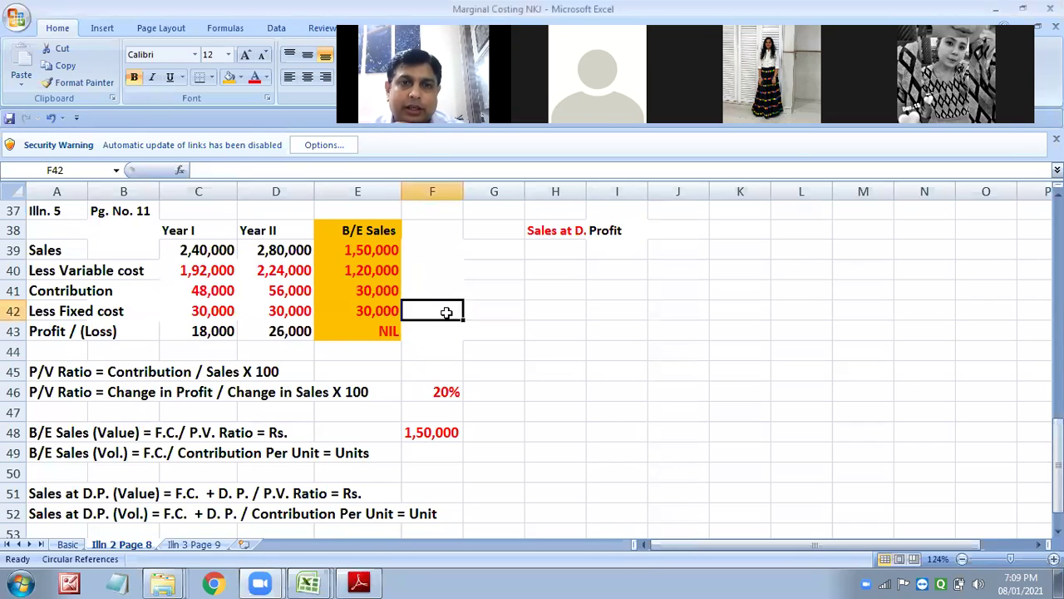
Move the Profit heading from I38 to F38, next to the B/E Sales column.
left_click(583, 312)
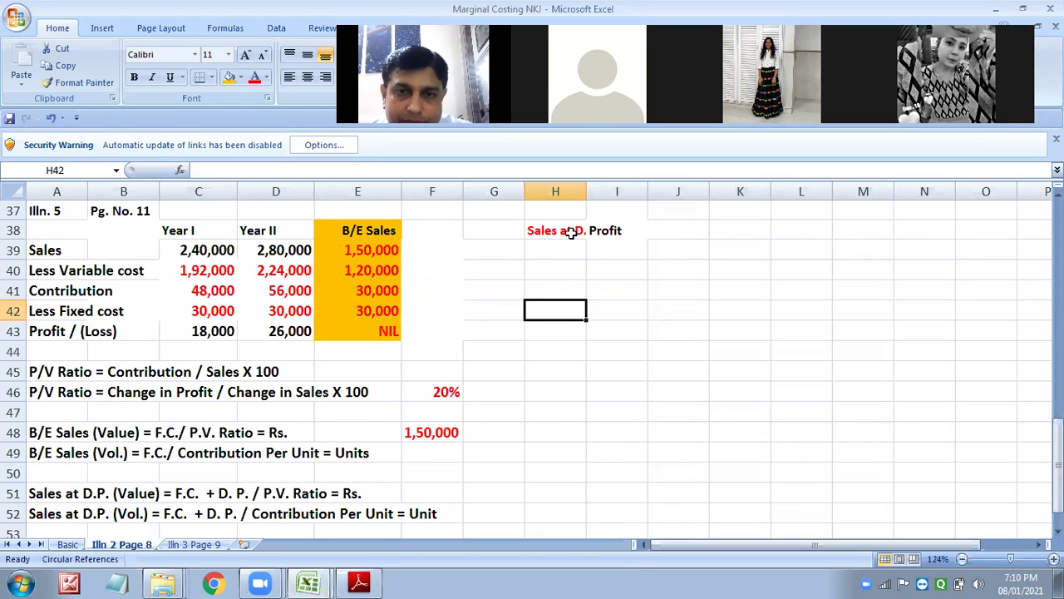
left_click(599, 232)
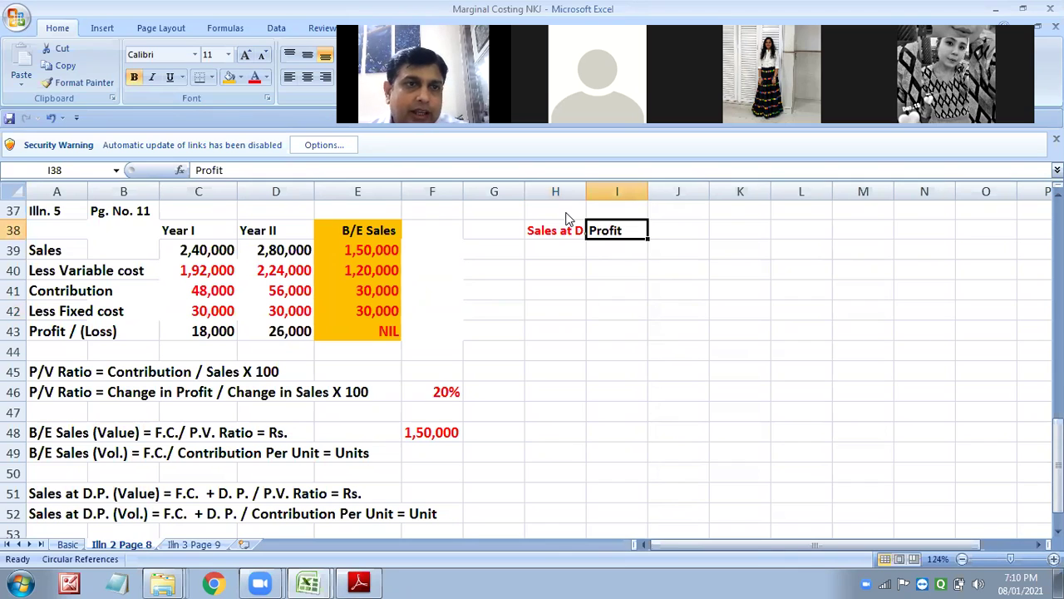
left_click(58, 48)
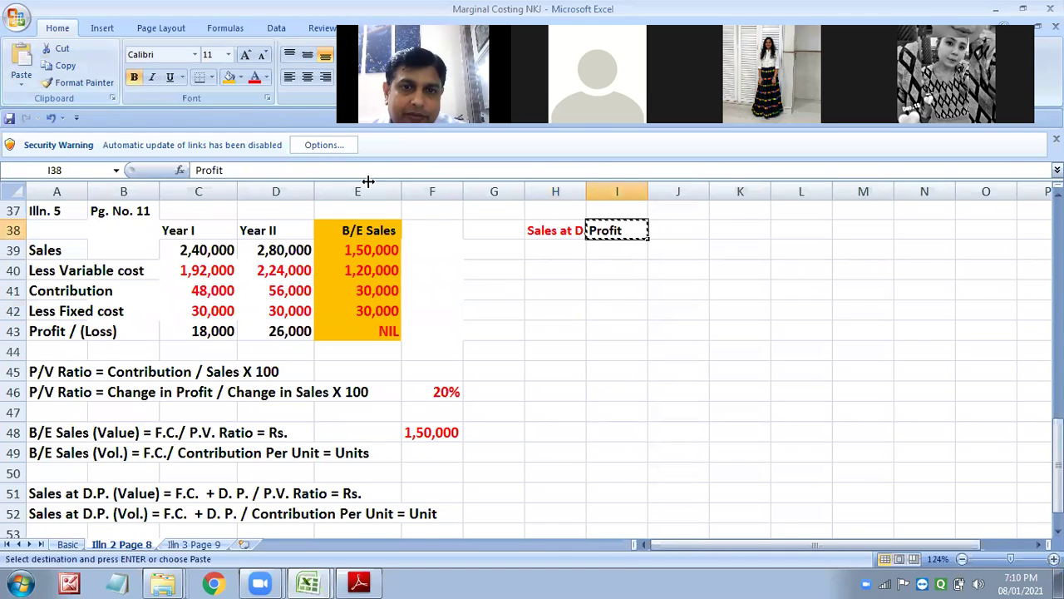
left_click(450, 231)
left_click(23, 57)
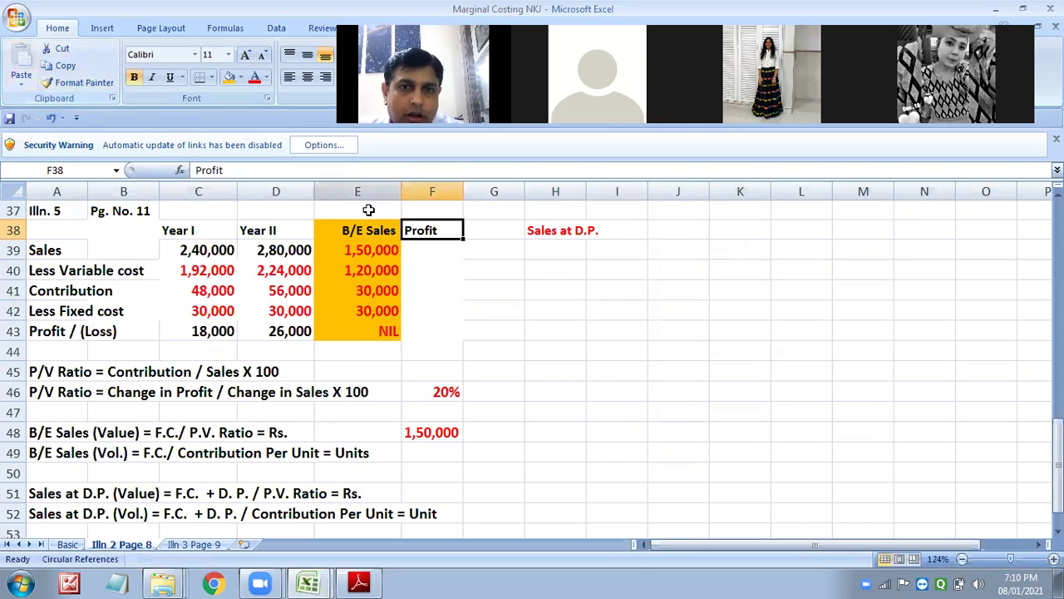
Enter 2,00,000 as the sales figure in F39 under the Profit heading.
left_click(452, 248)
type("2")
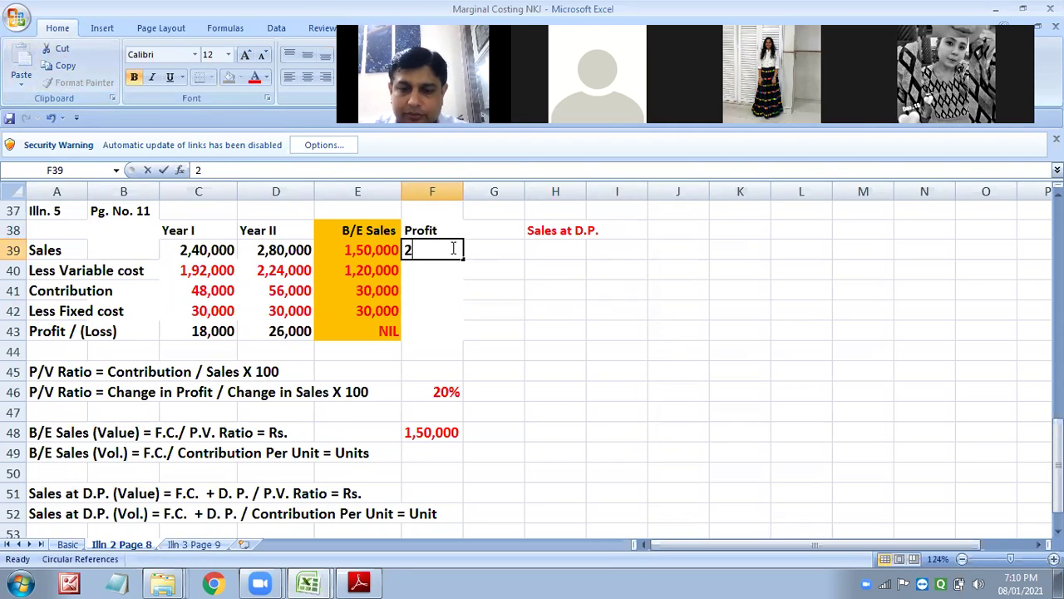
type(",00")
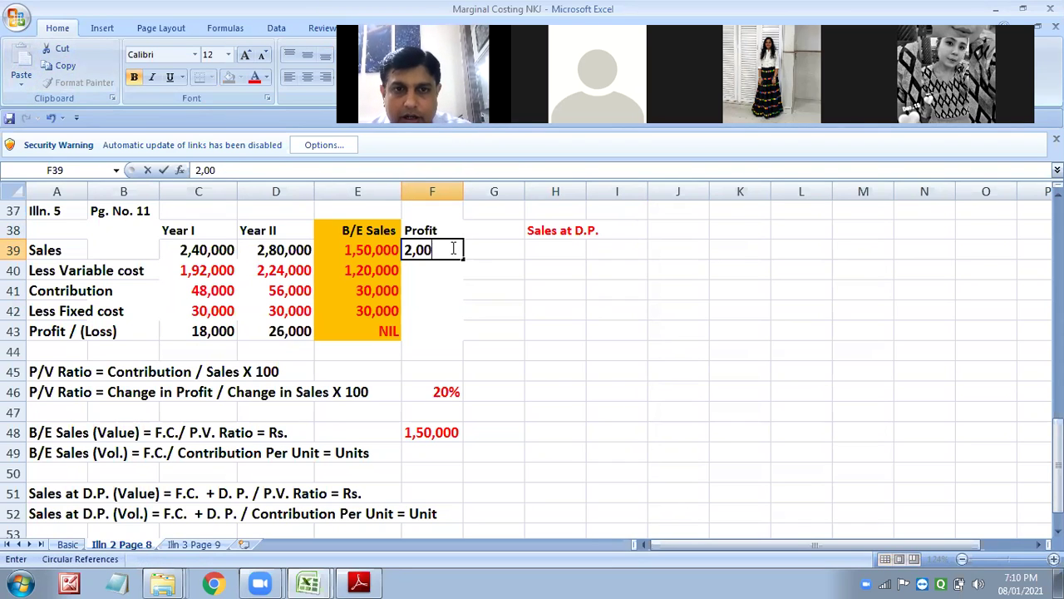
type(",000")
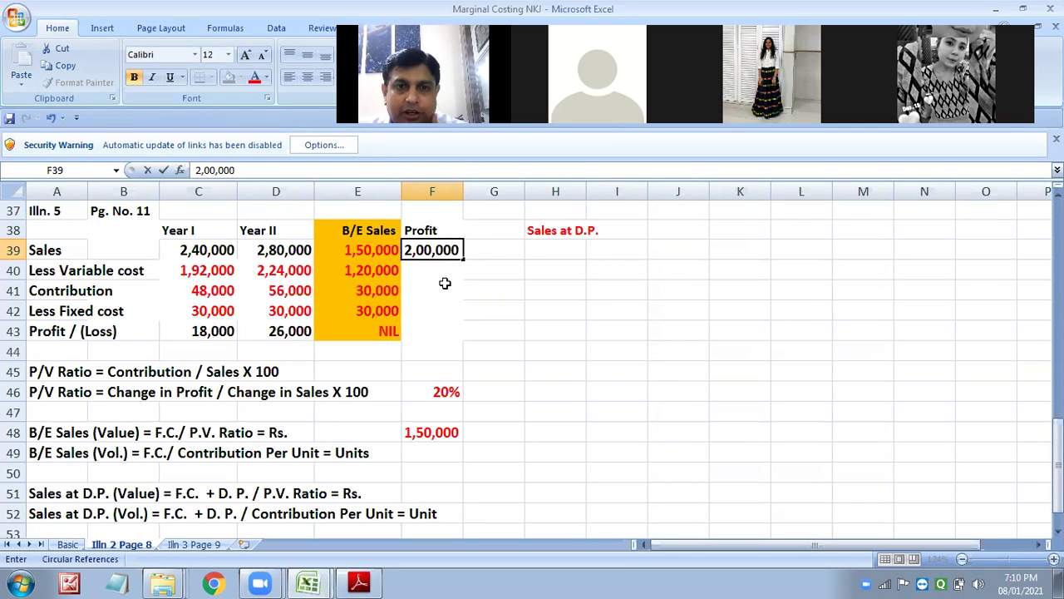
left_click(445, 285)
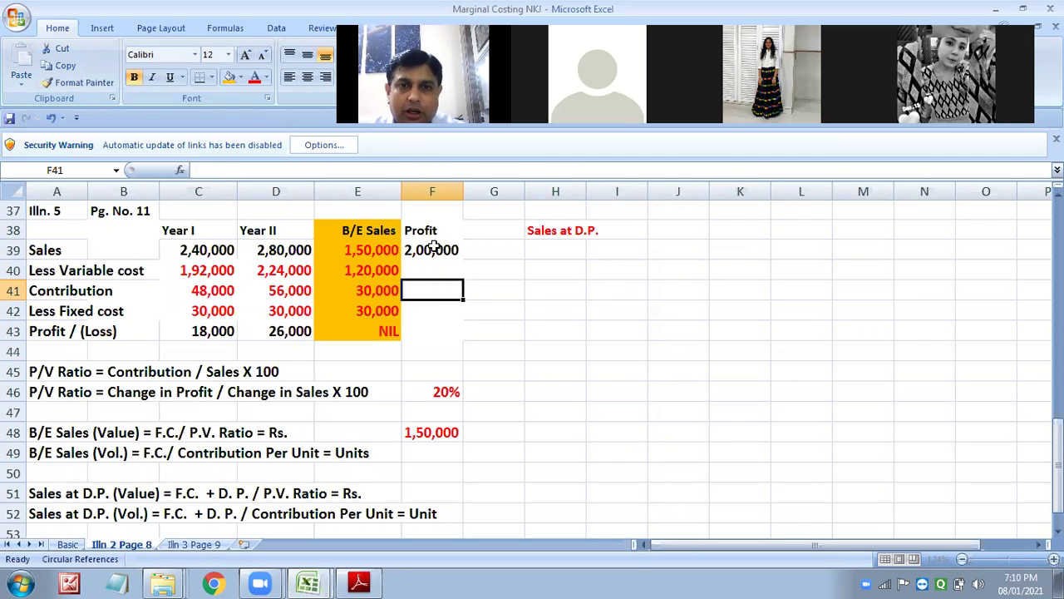
Widen column F slightly and right-align the Profit heading and its sales figure in F38:F39.
left_click_drag(462, 191, 472, 192)
left_click_drag(438, 221, 463, 242)
left_click(326, 78)
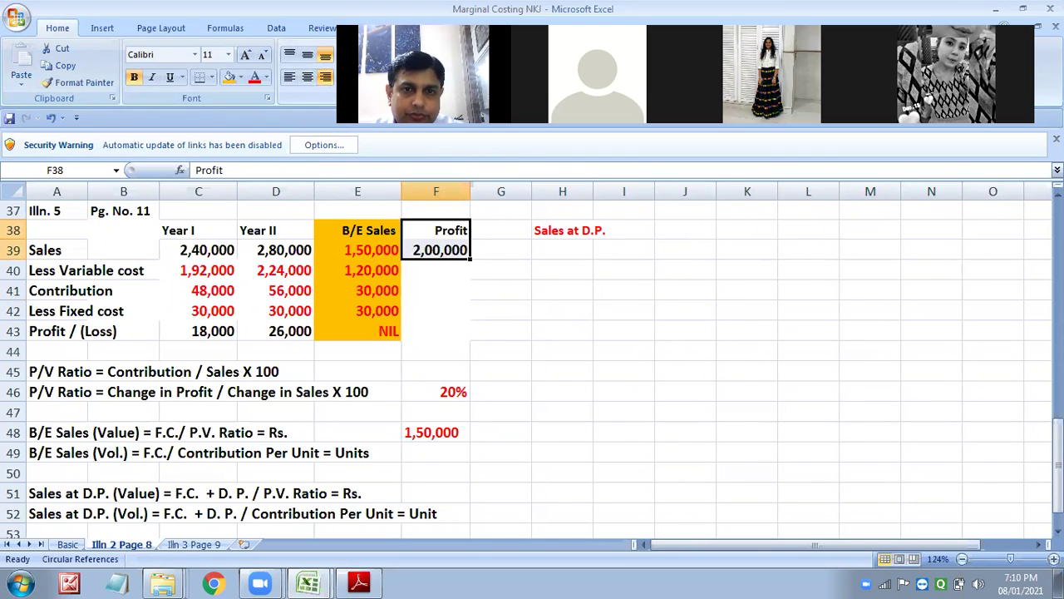
Enter 60,000 as the contribution in F41 of the Profit column.
left_click(455, 281)
left_click(451, 290)
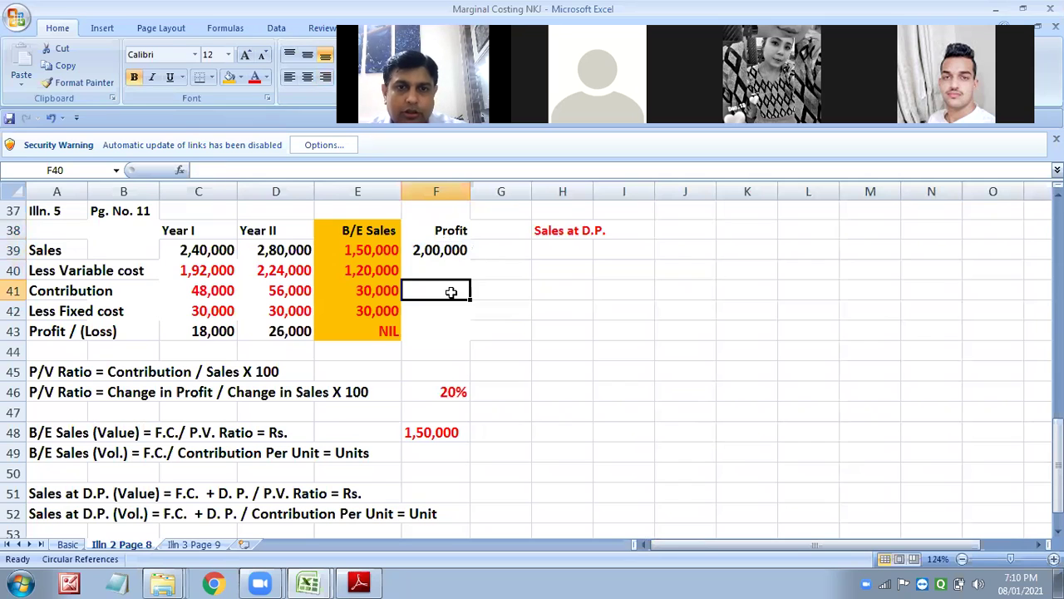
type("6")
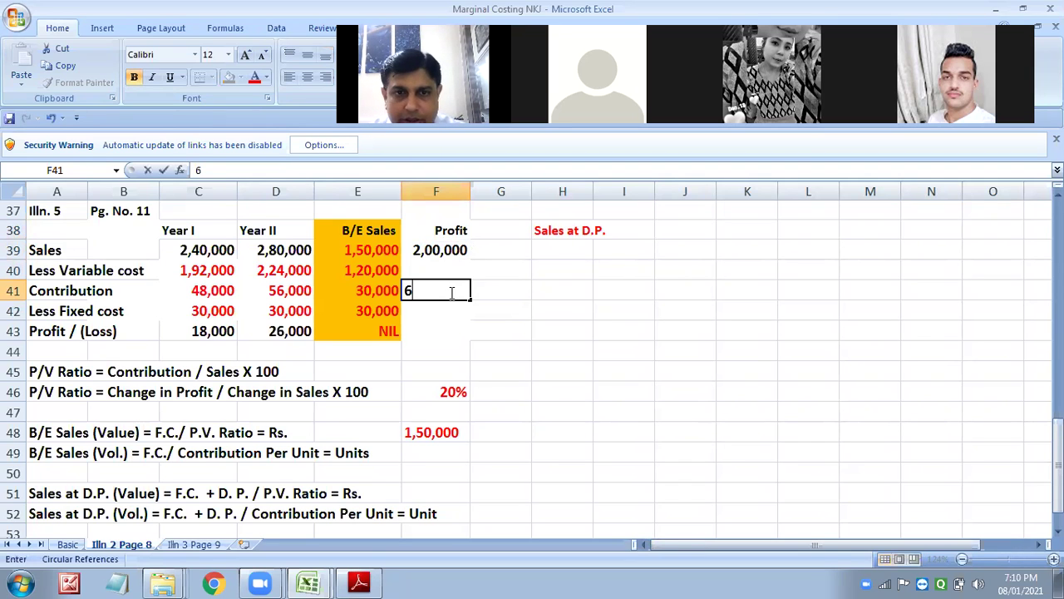
type("0,000")
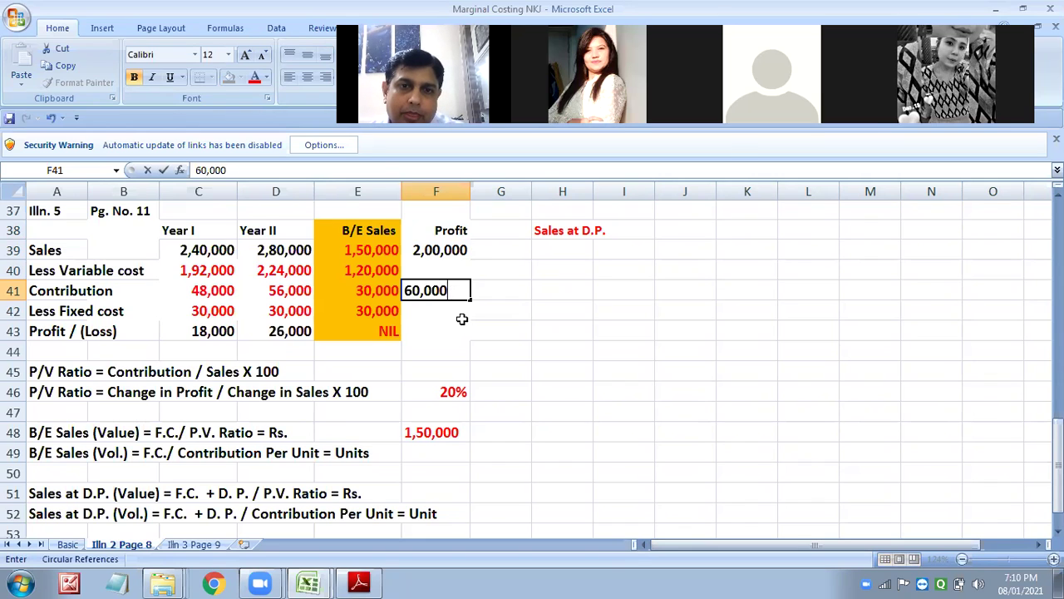
key("Return")
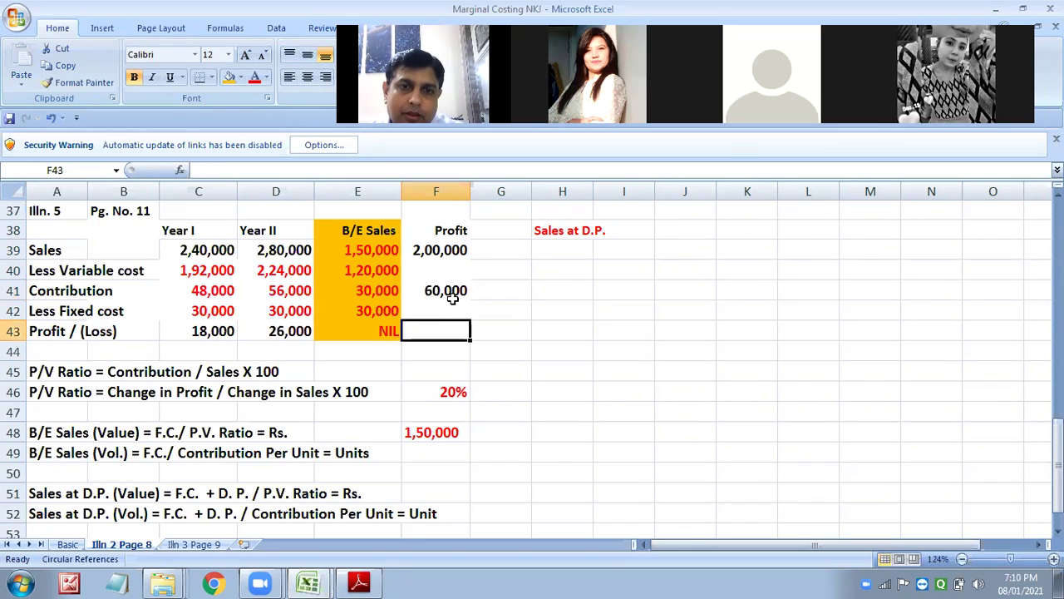
Enter 1,40,000 as the variable cost in F40 and 30,000 as the fixed cost in F42 of the Profit column.
left_click(447, 268)
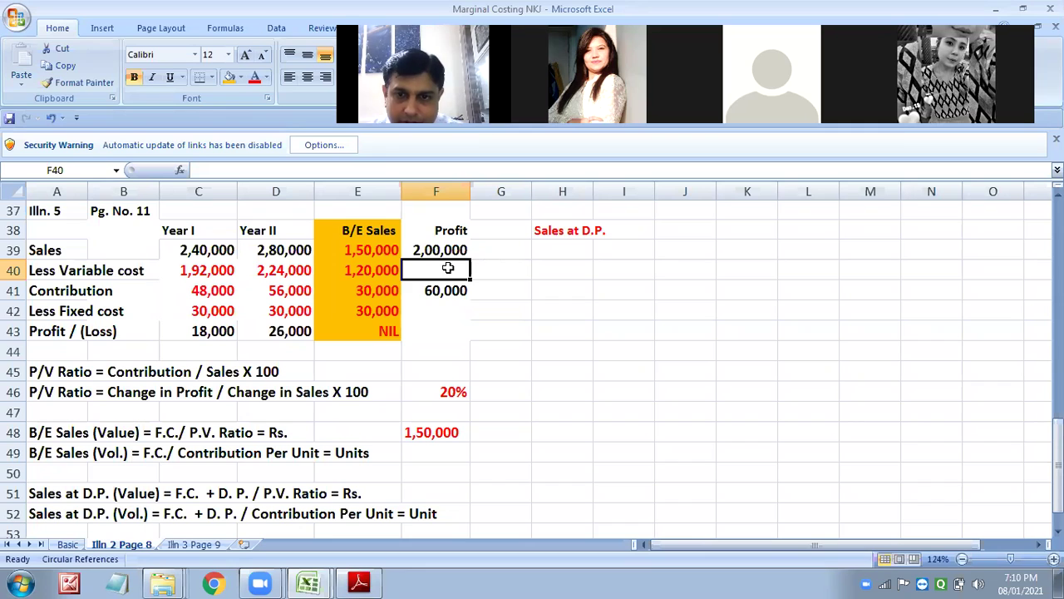
type("1,40")
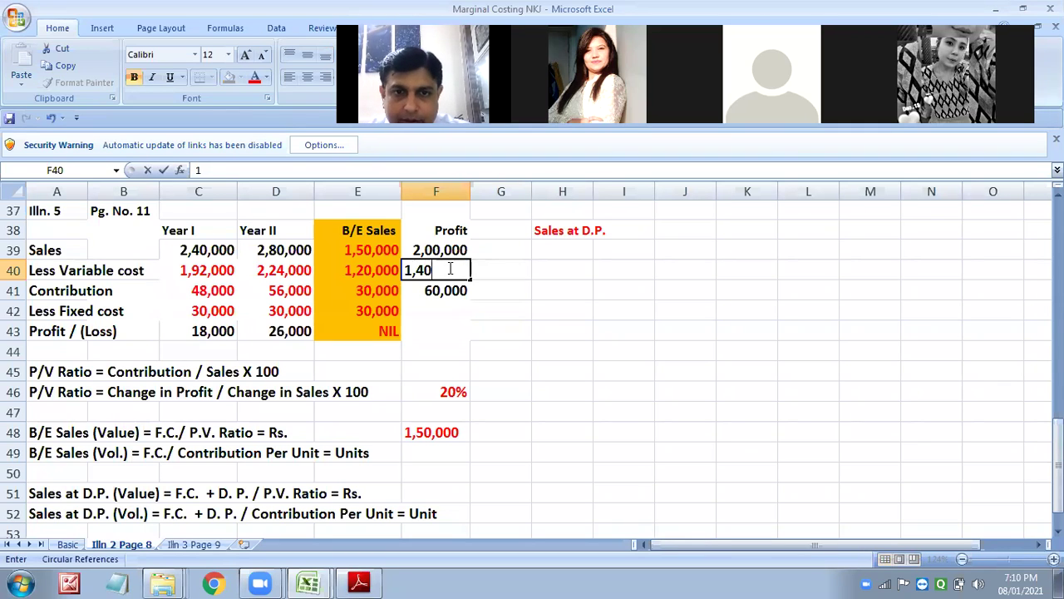
type("00")
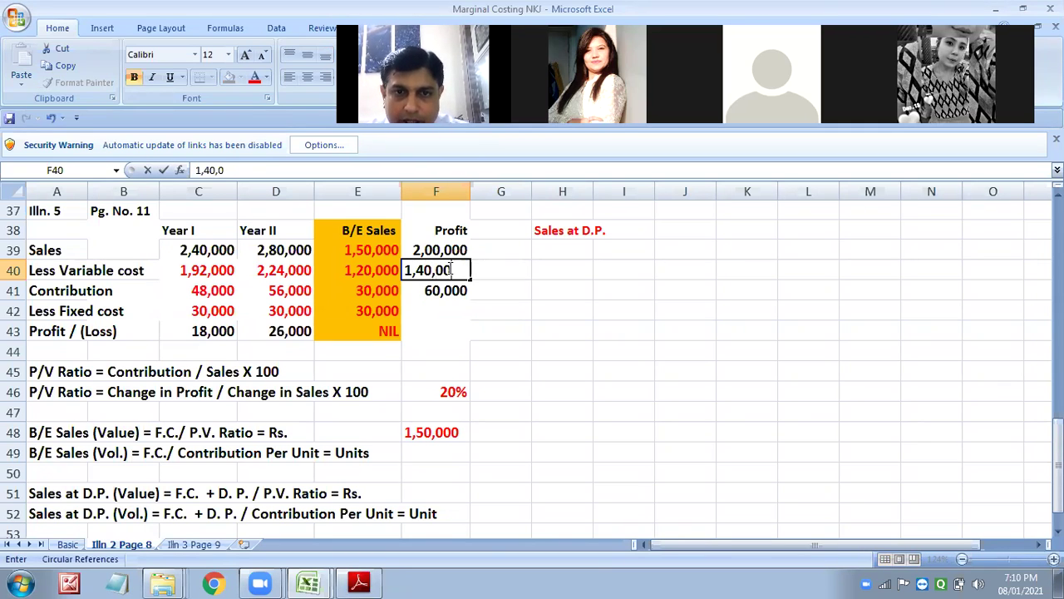
type("00")
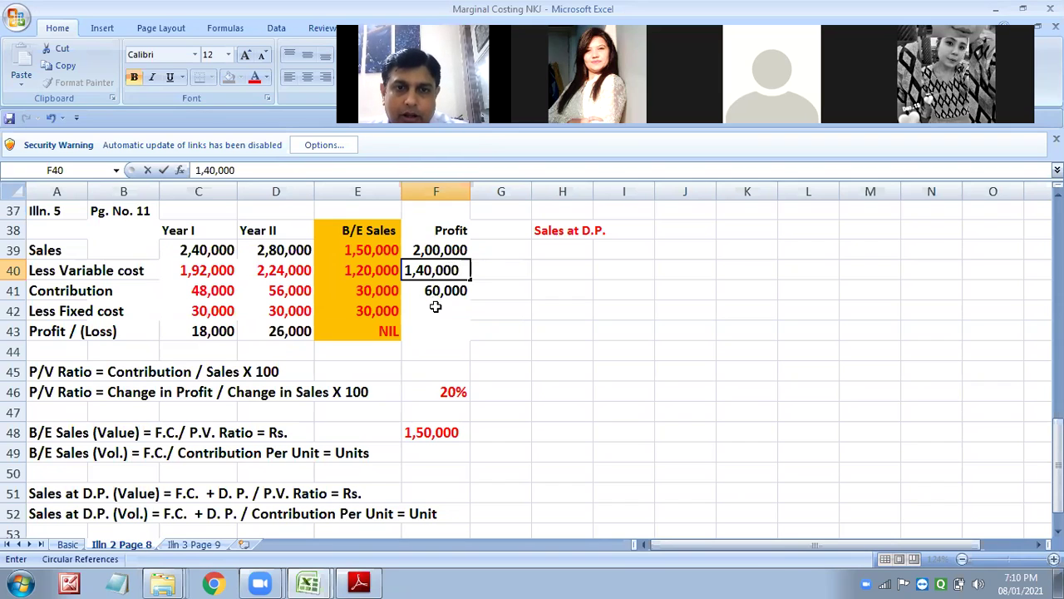
left_click(435, 309)
type("3")
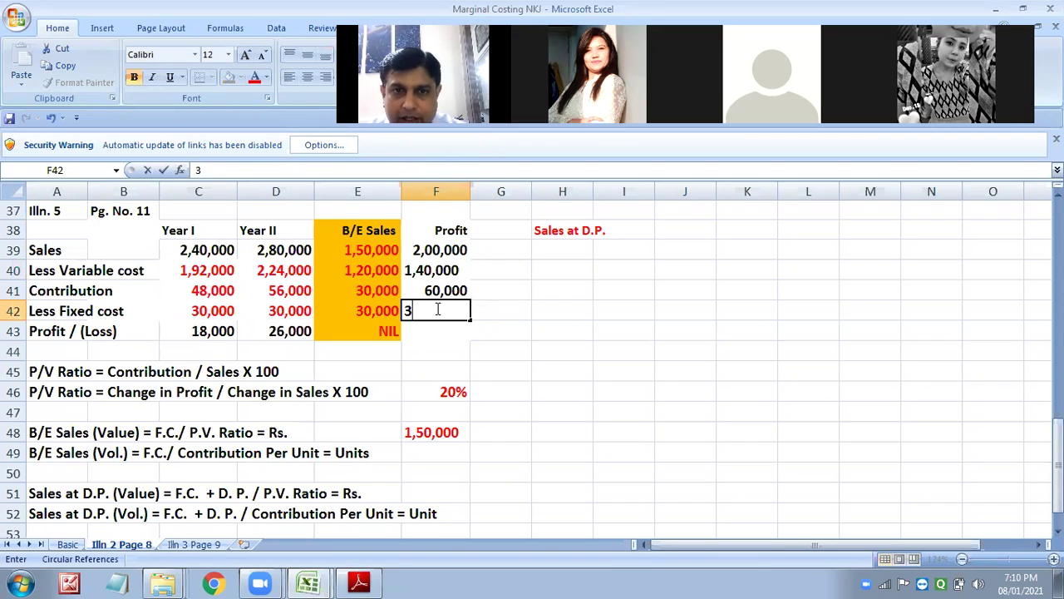
type("0,")
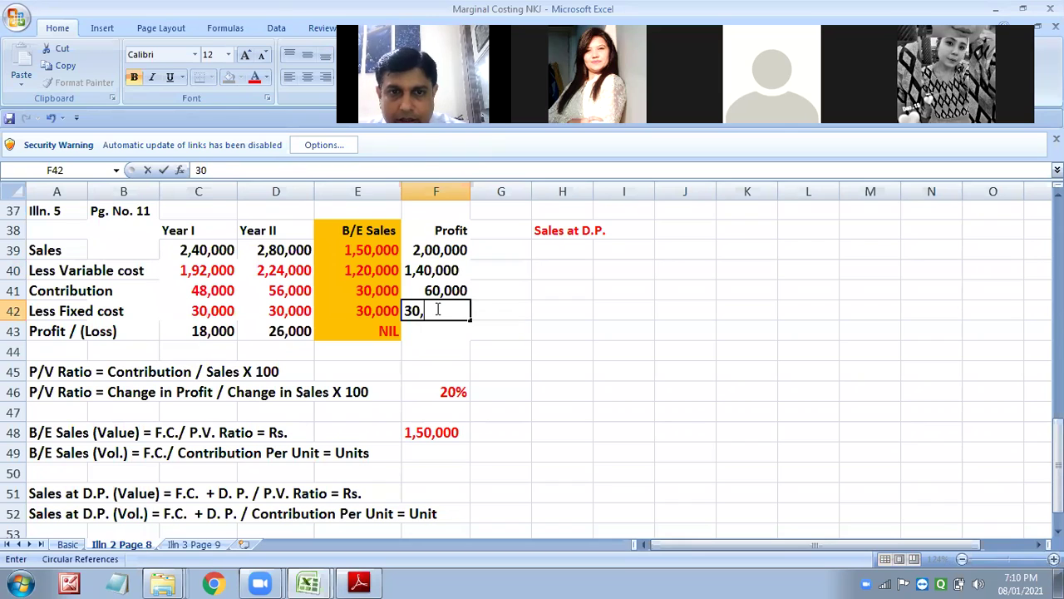
type("000")
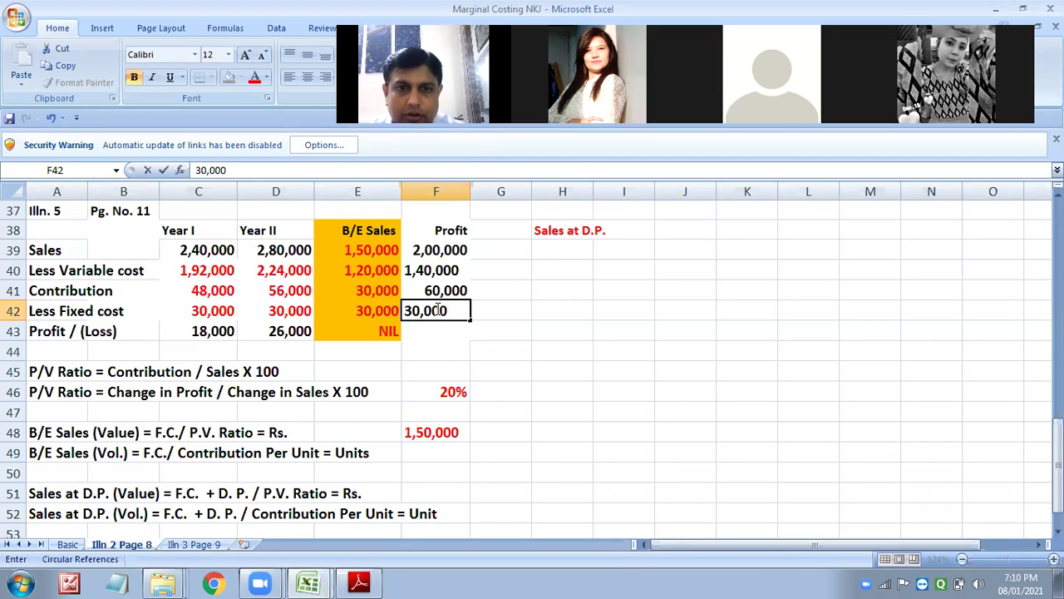
left_click(443, 345)
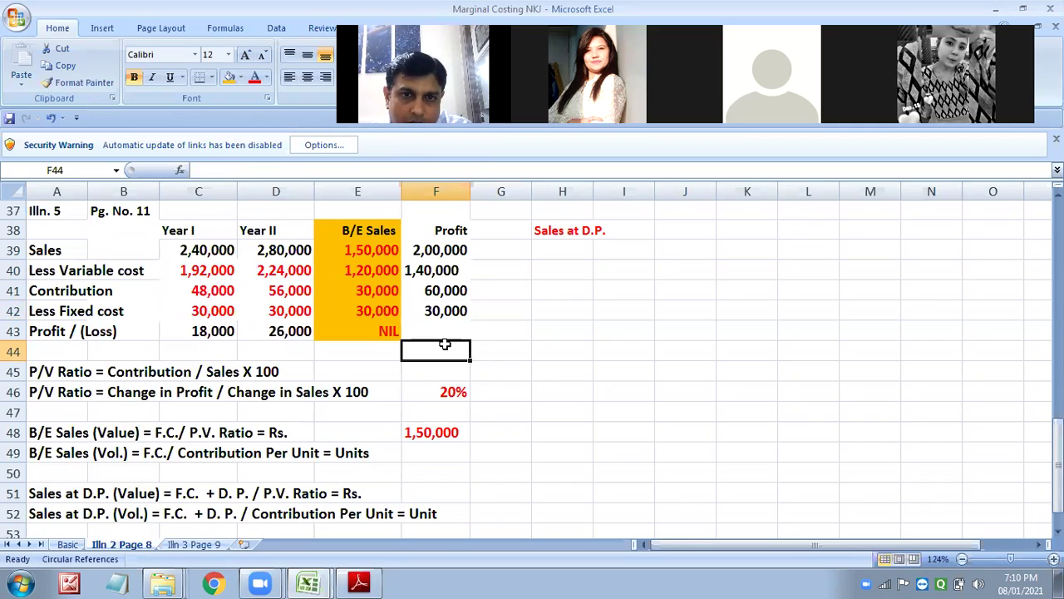
Correct the Profit column's contribution in F41 to 40,000 and its variable cost in F40 to 1,60,000, right-aligning F40.
left_click(432, 290)
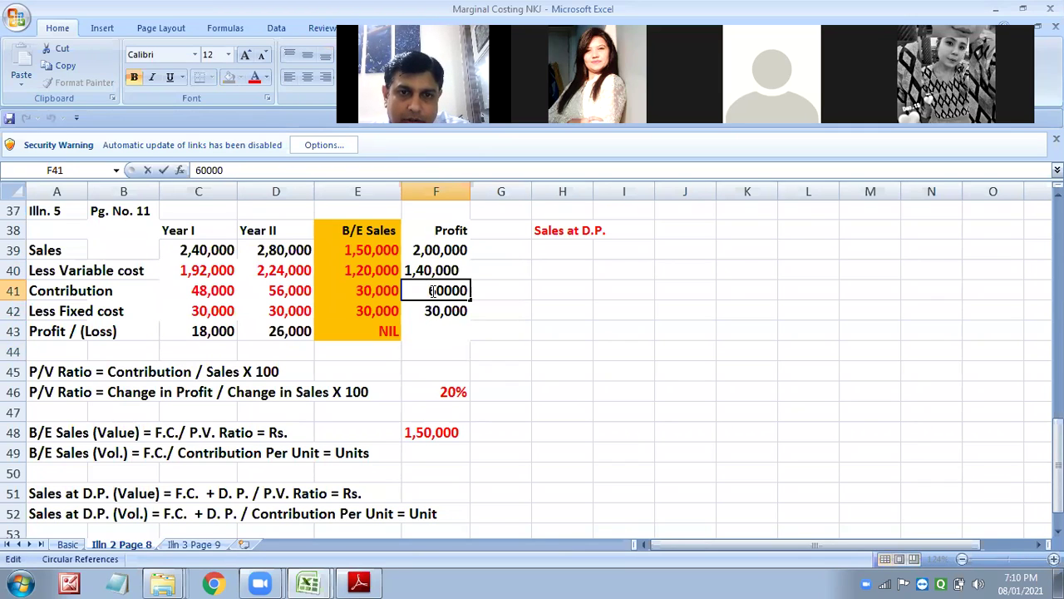
double_click(430, 291)
type("40000")
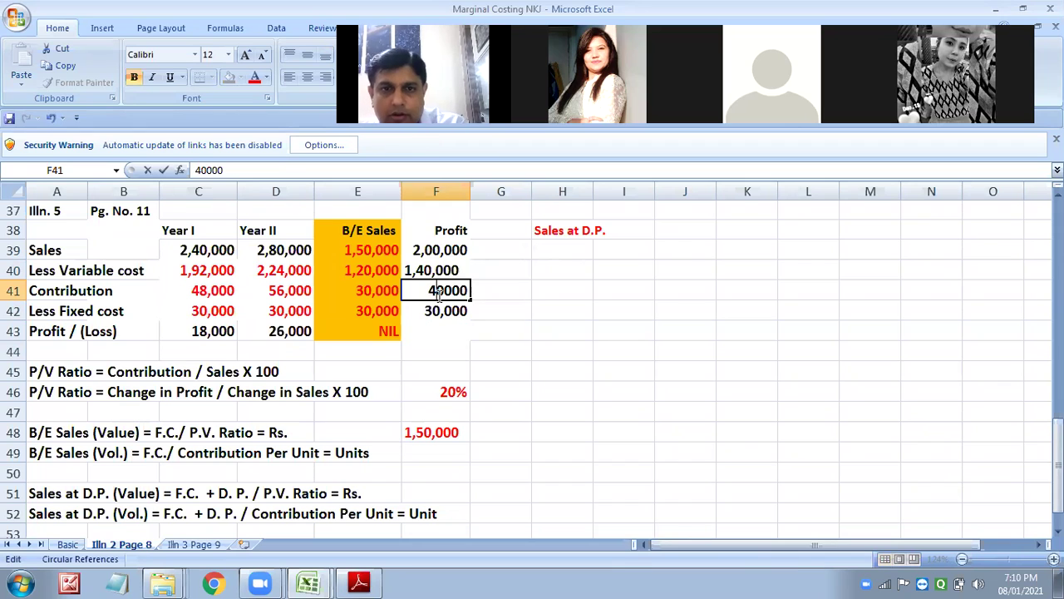
left_click(424, 270)
double_click(419, 270)
type("6")
left_click(449, 330)
left_click(431, 271)
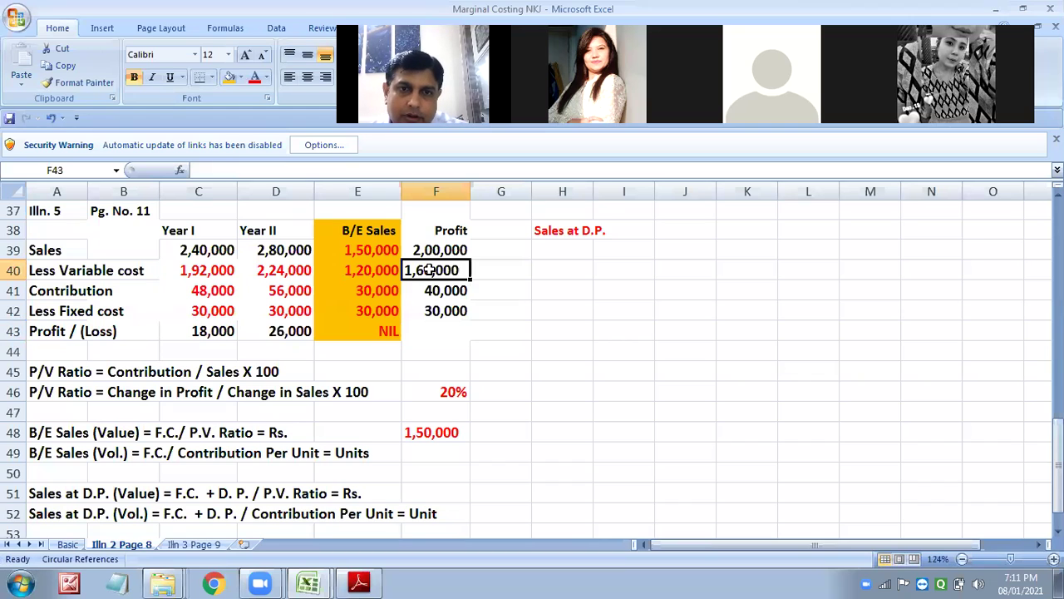
left_click(327, 77)
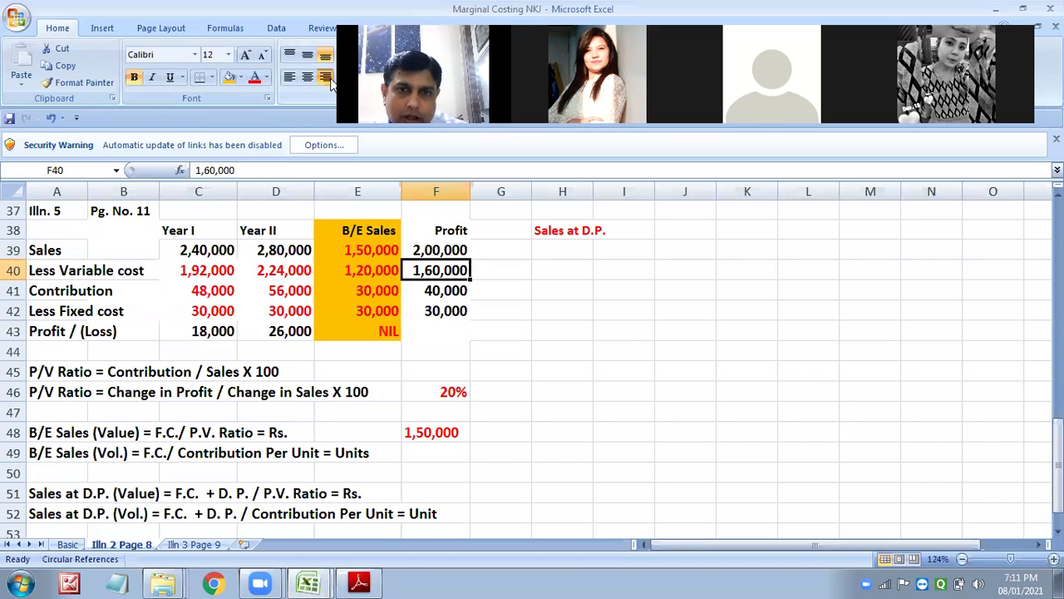
Enter 10,000 as the profit in F43 of the Profit column.
left_click(433, 291)
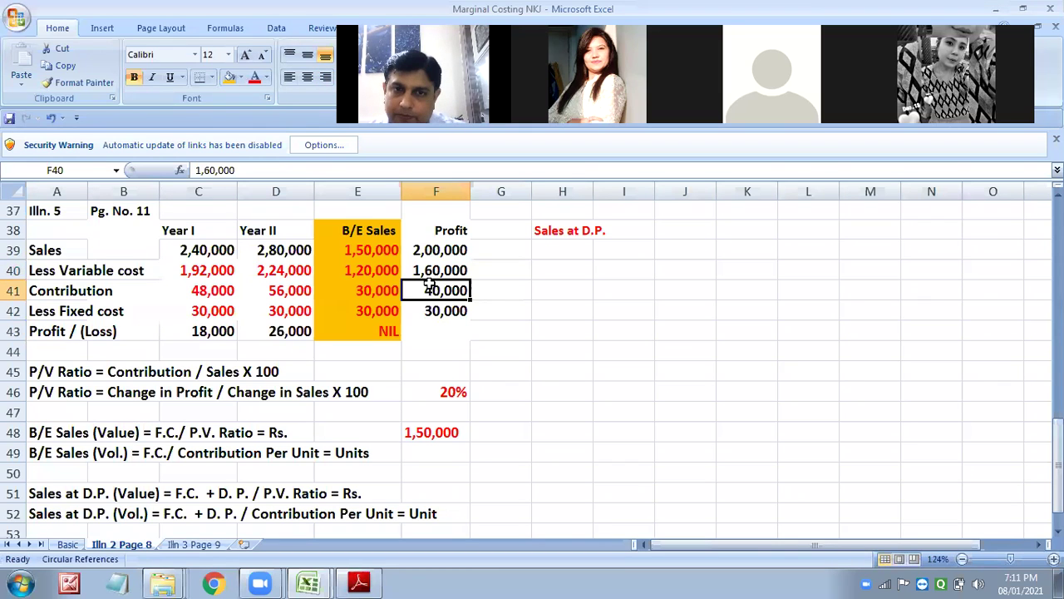
left_click(427, 273)
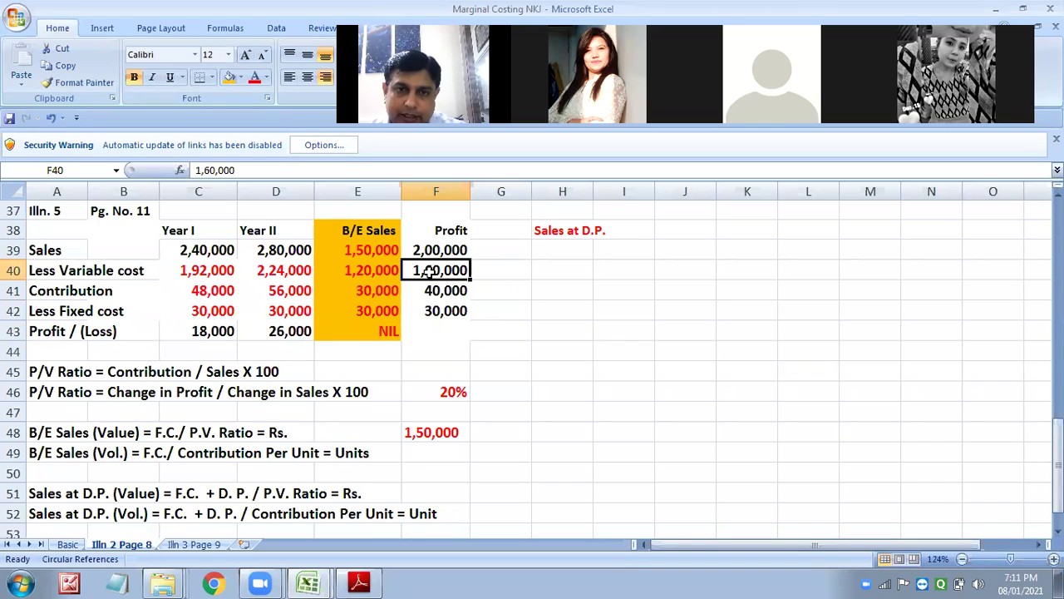
left_click(446, 312)
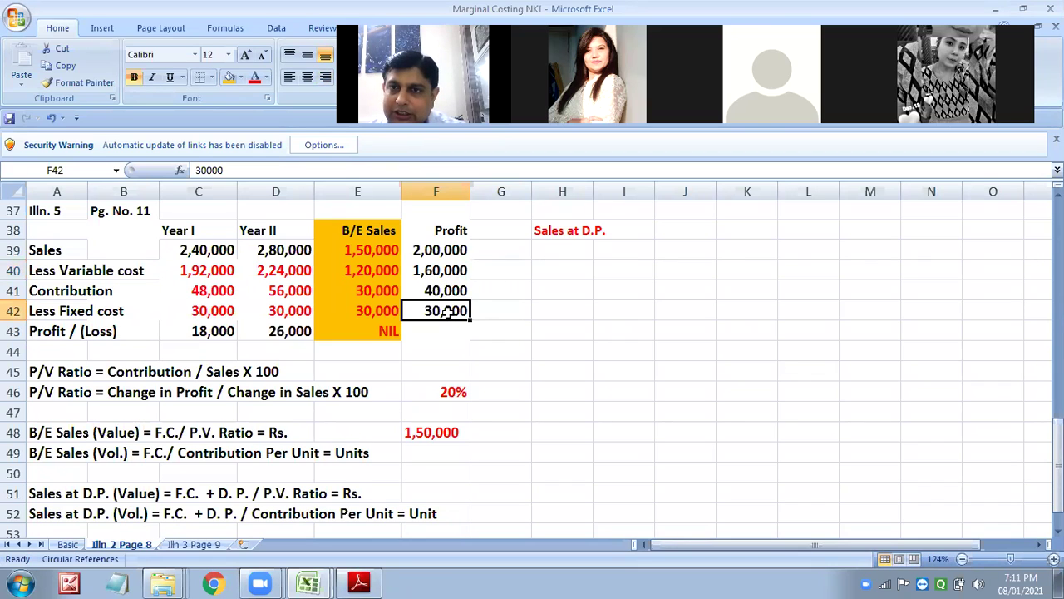
left_click(443, 331)
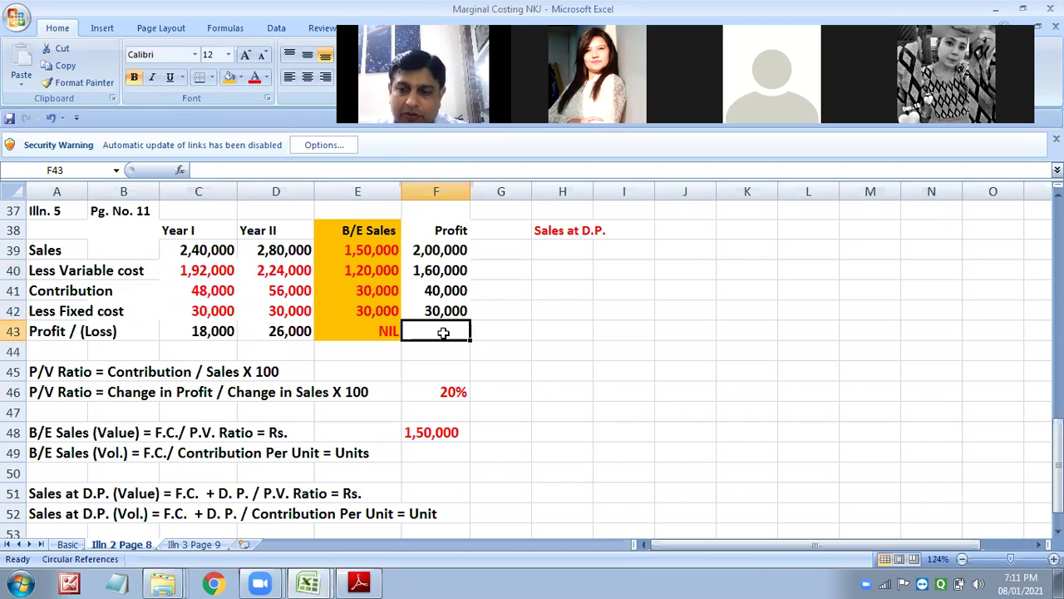
type("10,00")
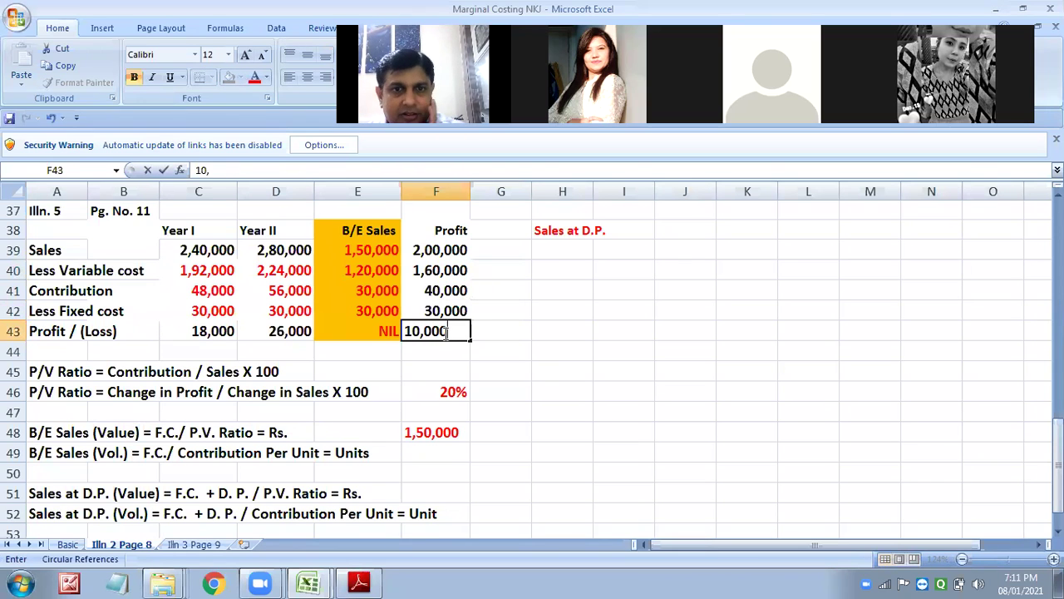
left_click(527, 369)
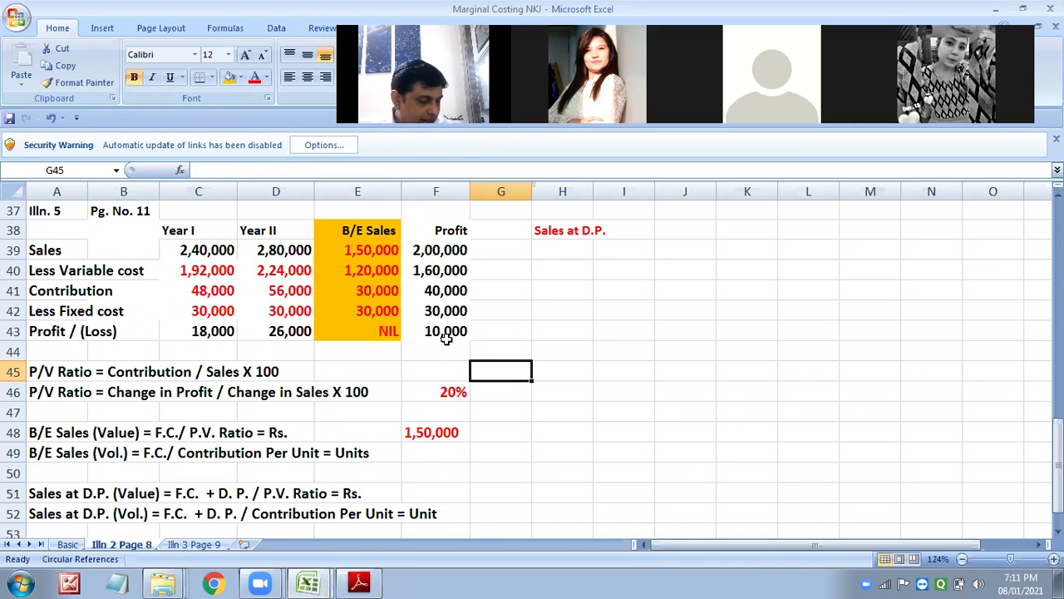
Move the Sales at D.P. heading from H38 to G38, next to the Profit column.
left_click(565, 236)
left_click(63, 65)
left_click(501, 231)
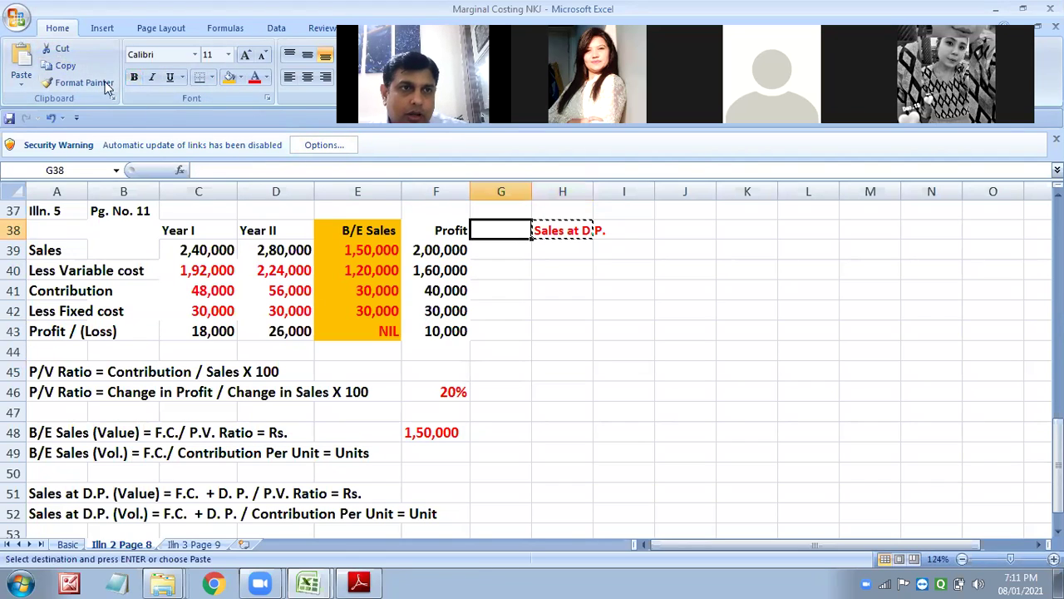
left_click(21, 63)
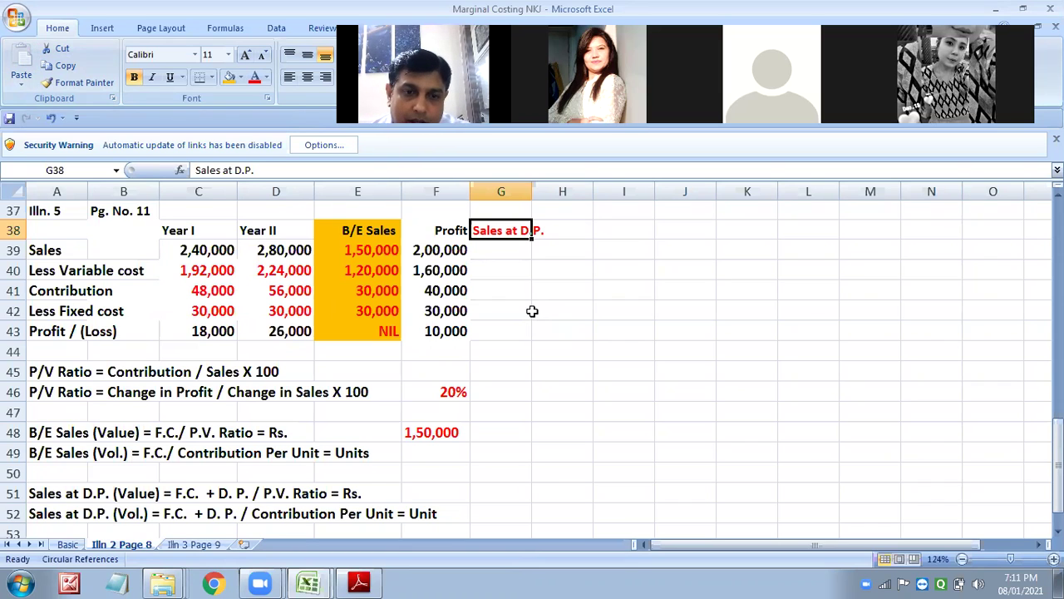
Check the fixed cost in F42 and select F51 for the Sales at D.P. (Value) result.
scroll(443, 413, "down", 1)
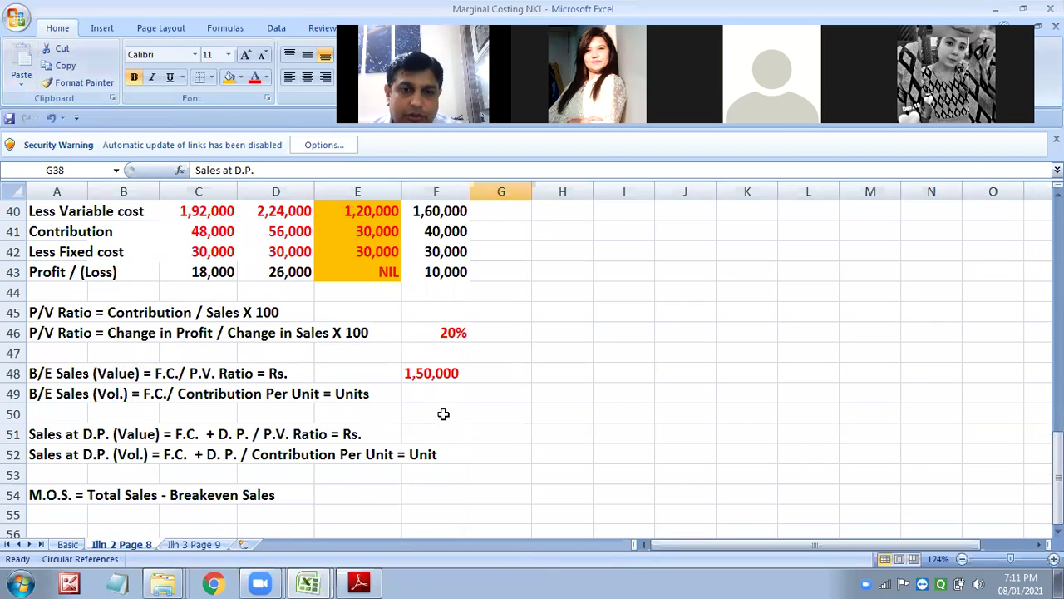
left_click(429, 430)
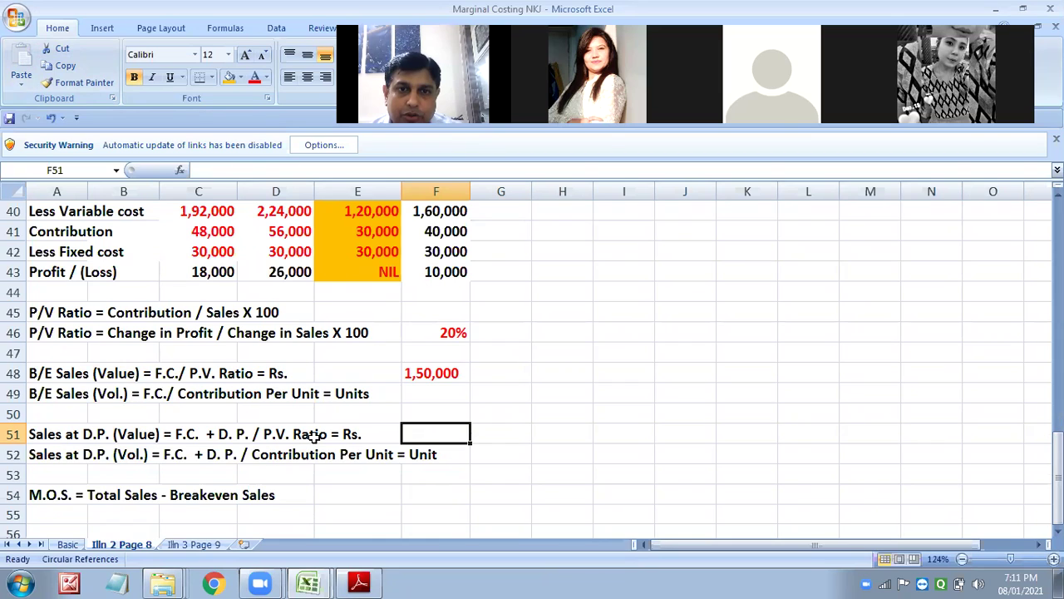
left_click(454, 255)
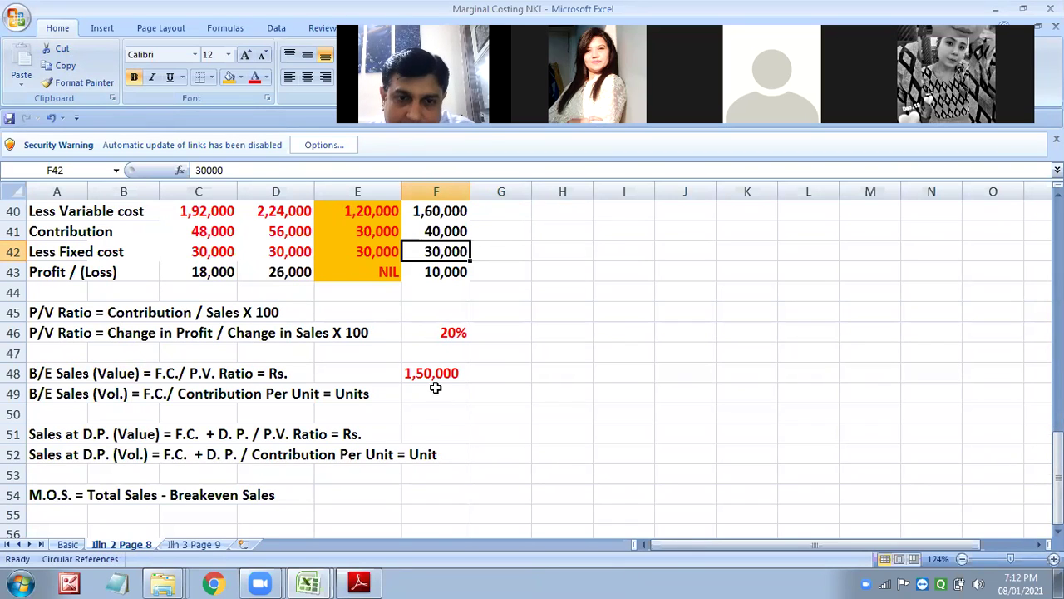
left_click(438, 426)
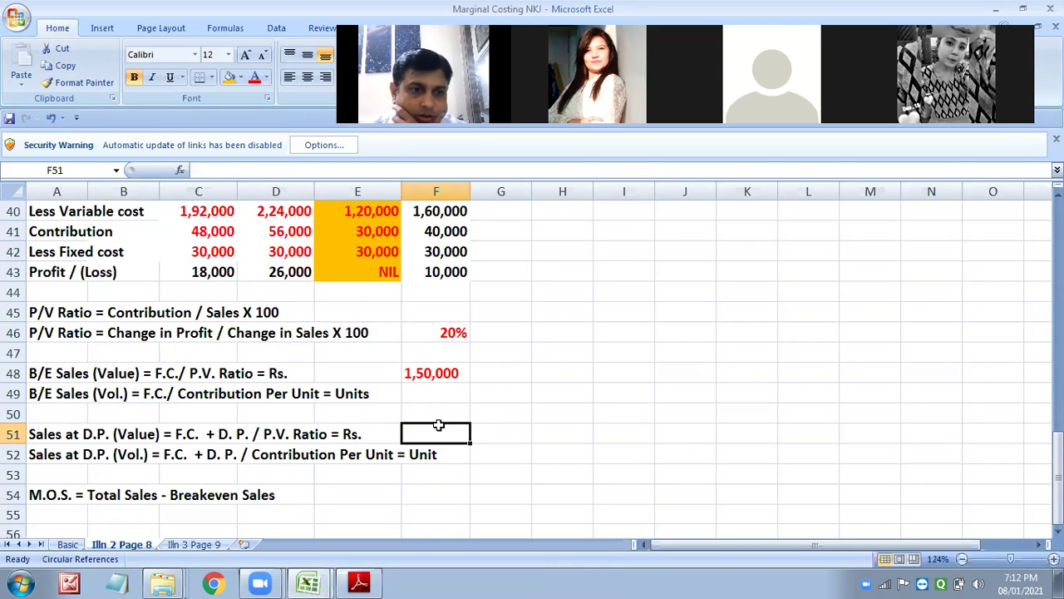
Try to divide 70000 by 20% in the Calculator to find the sales at desired profit, and close it.
left_click(20, 584)
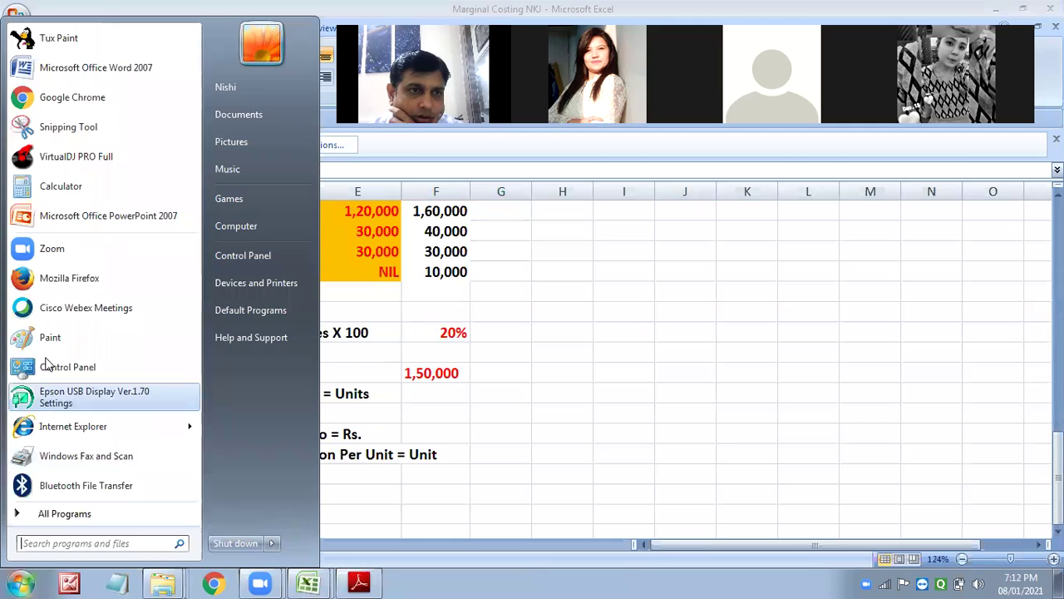
left_click(71, 187)
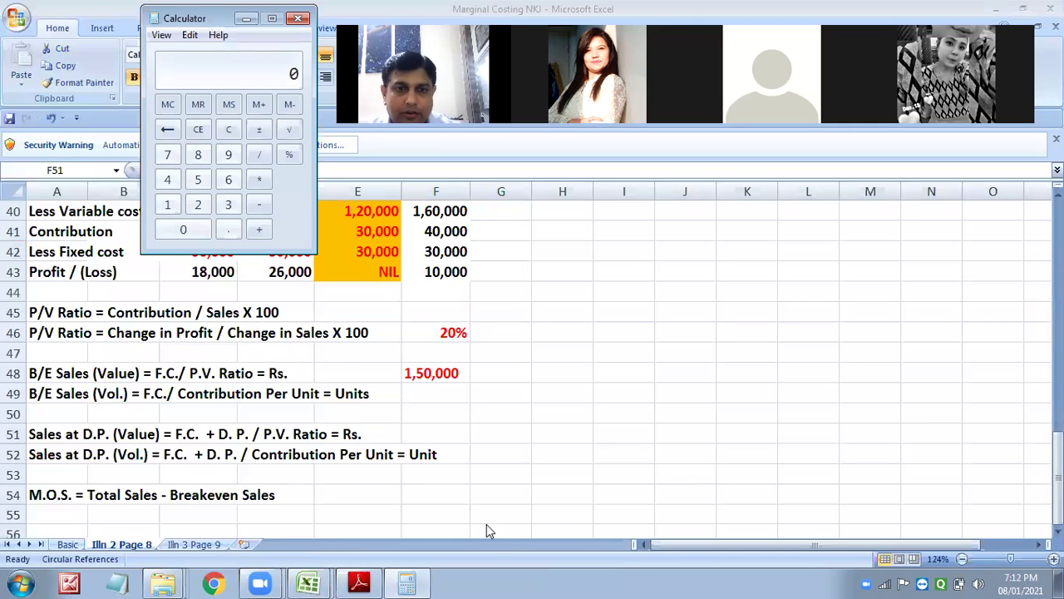
left_click(167, 154)
left_click(184, 231)
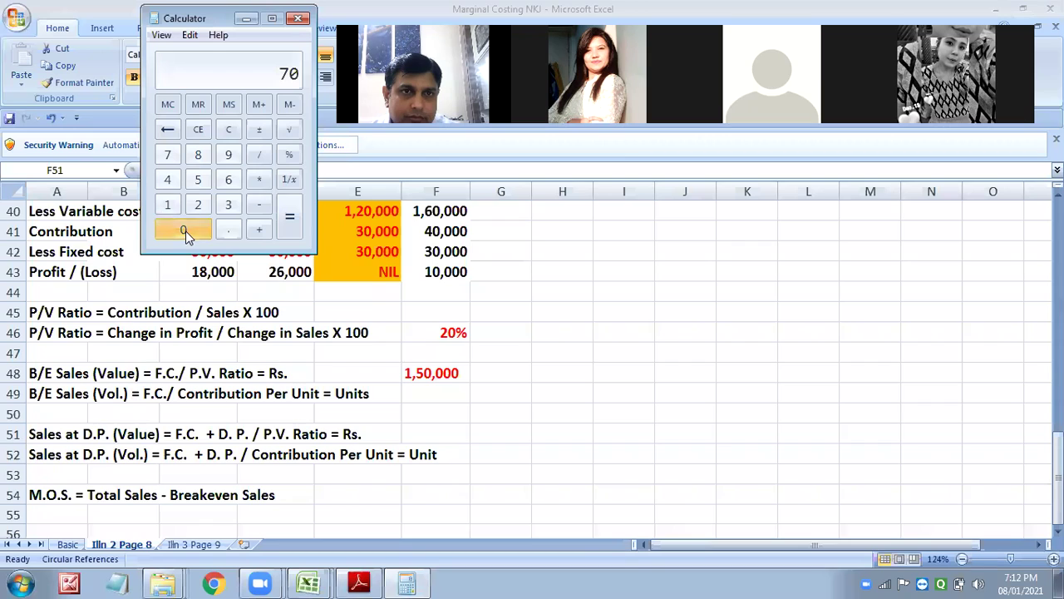
triple_click(184, 230)
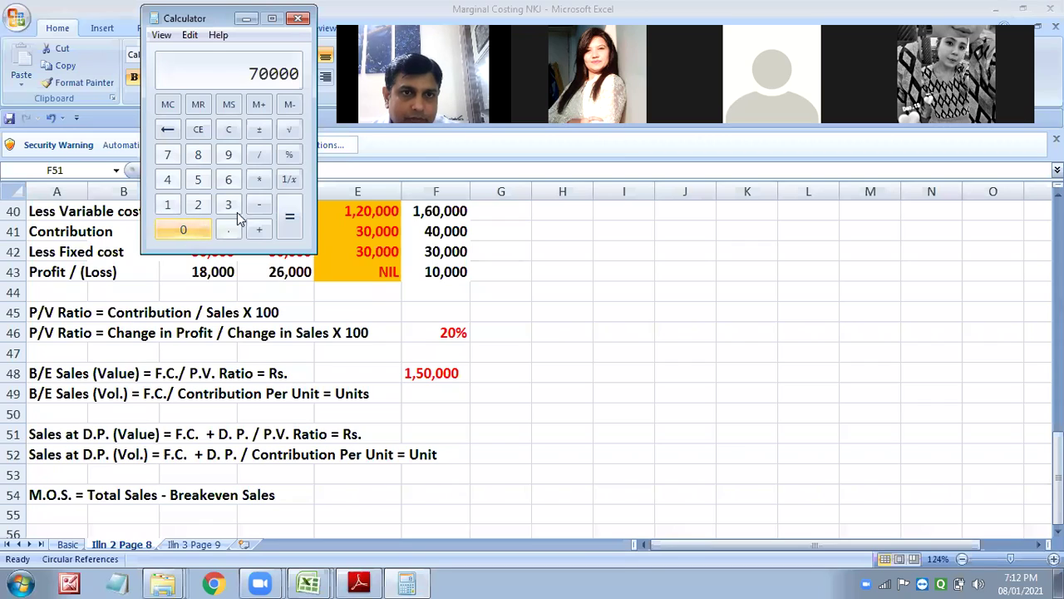
left_click(261, 155)
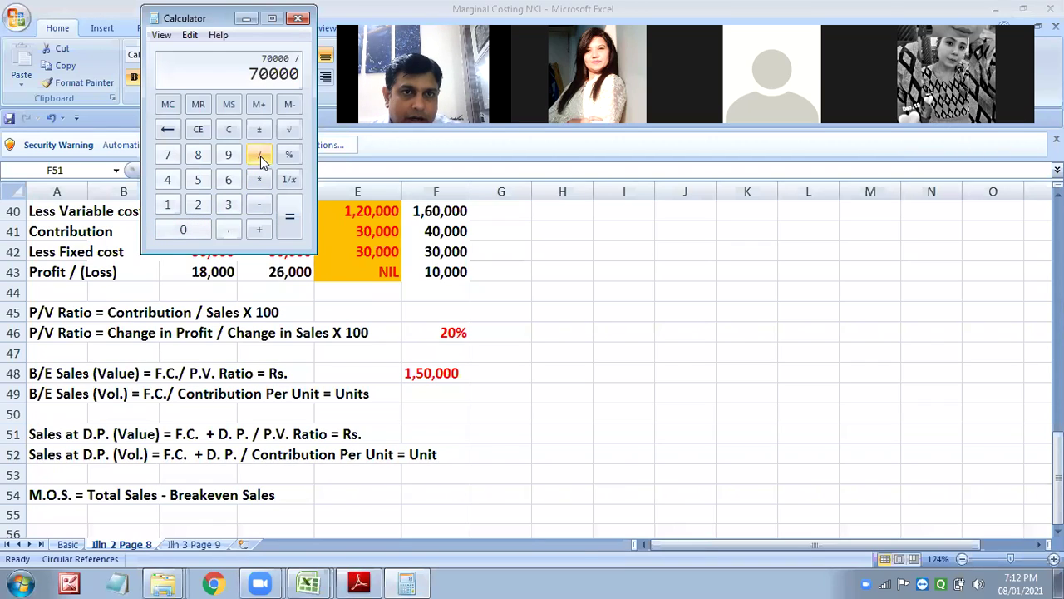
left_click(201, 207)
left_click(186, 229)
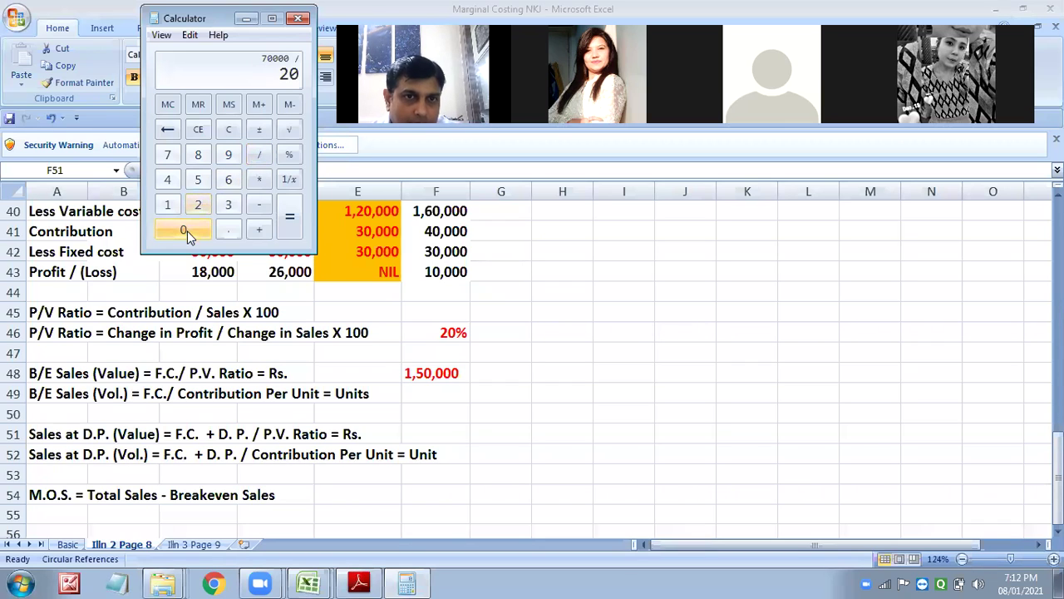
left_click(290, 156)
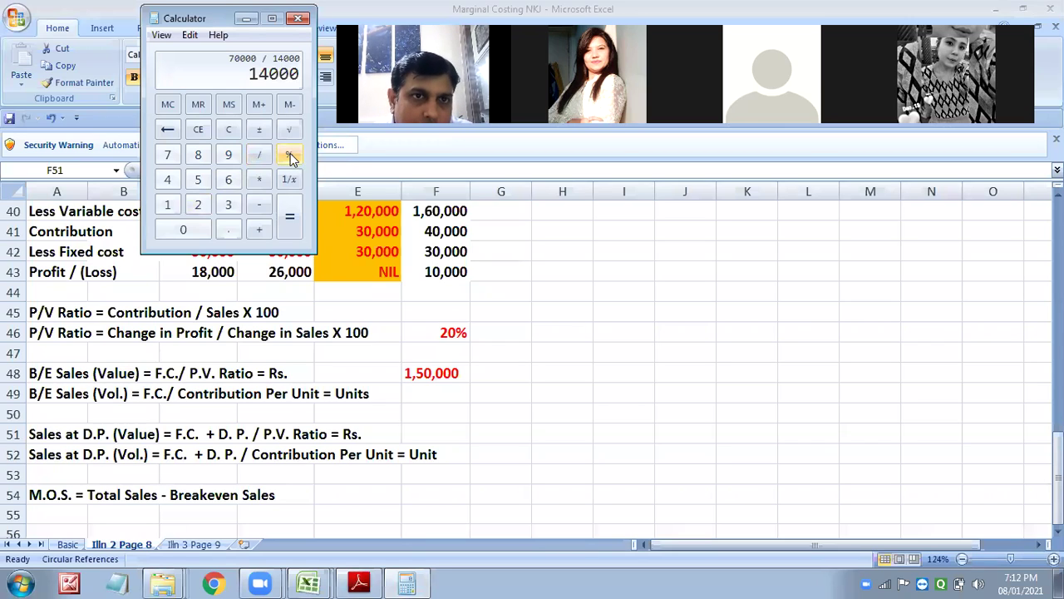
left_click(299, 17)
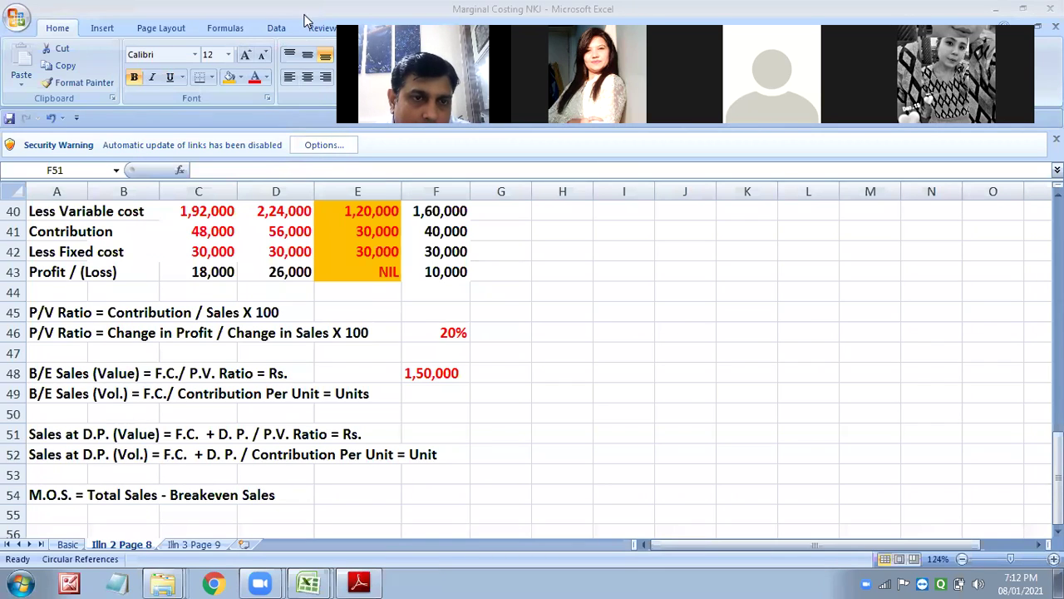
Open the Calculator for the sales at desired profit, and enter 3 in F51 as the start of the Sales at D.P. (Value) result.
left_click(45, 580)
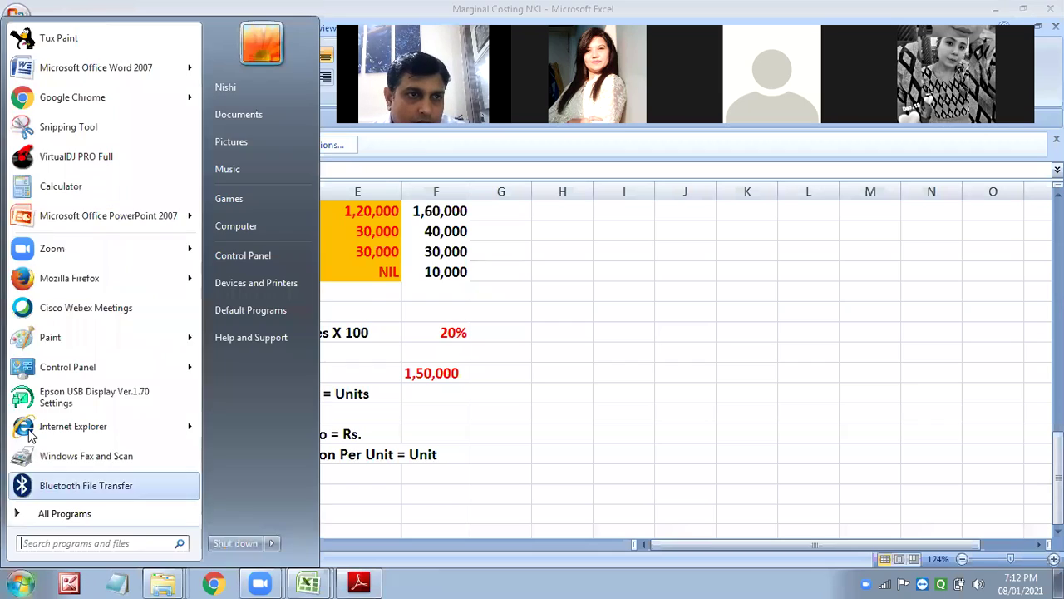
left_click(57, 185)
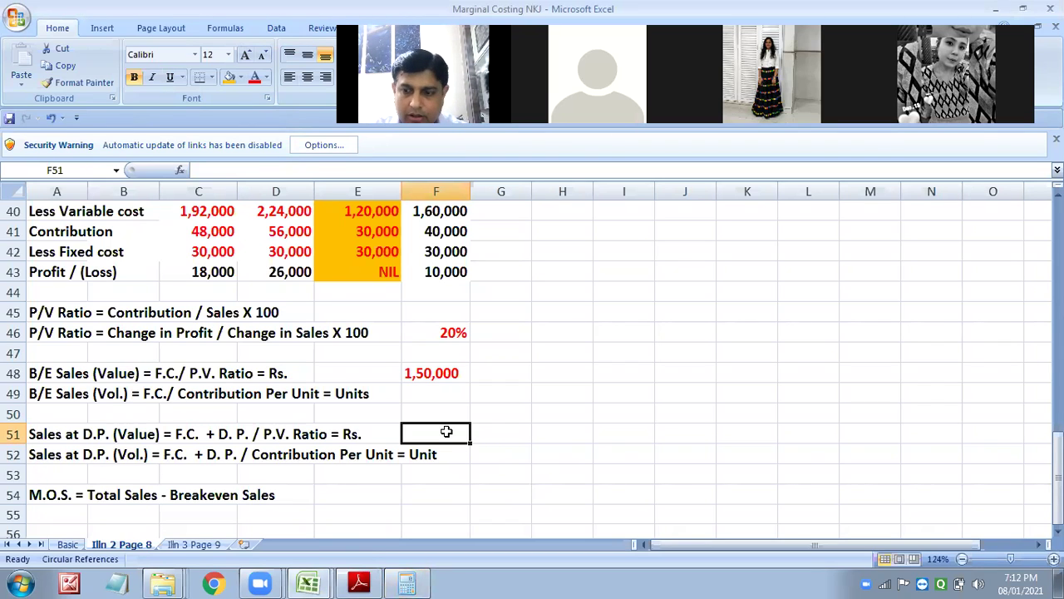
type("3")
key("Return")
type("1,50,")
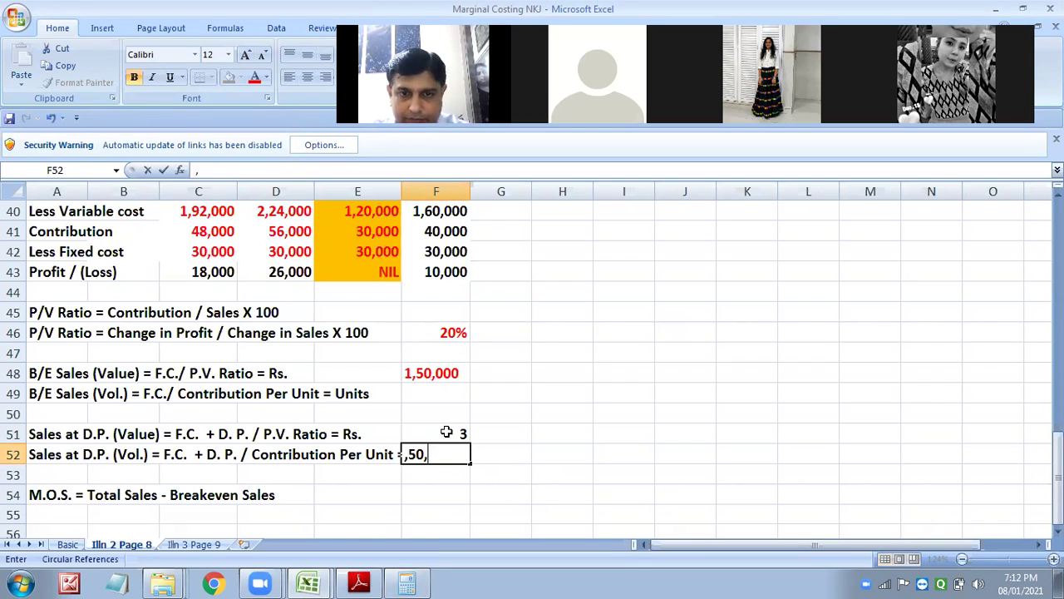
key("BackSpace")
key("BackSpace")
key("BackSpace")
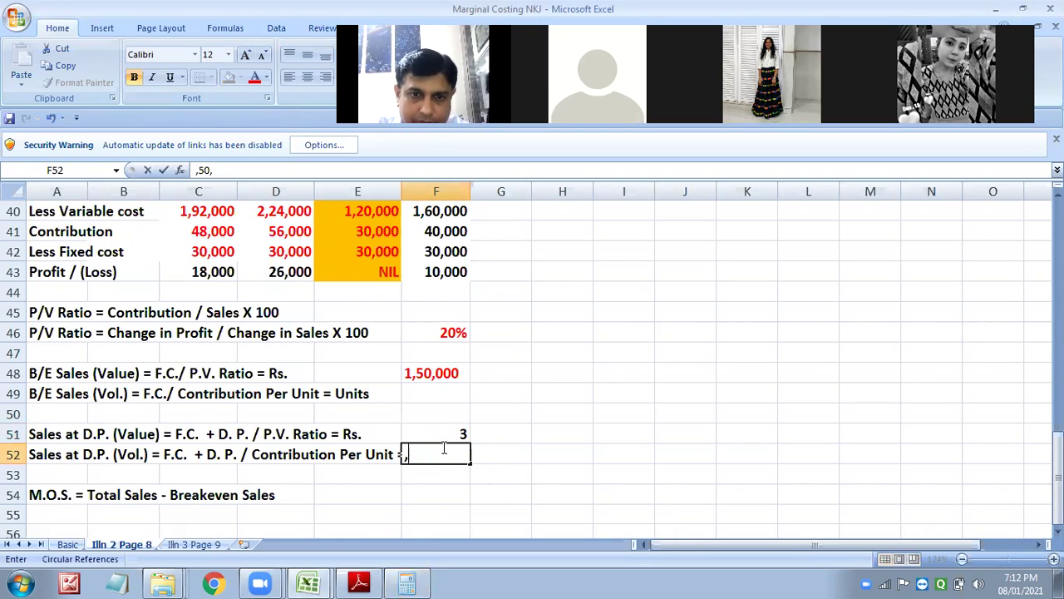
key("Escape")
Complete the Sales at D.P. (Value) result in F51 as 3,50,000.
left_click(454, 431)
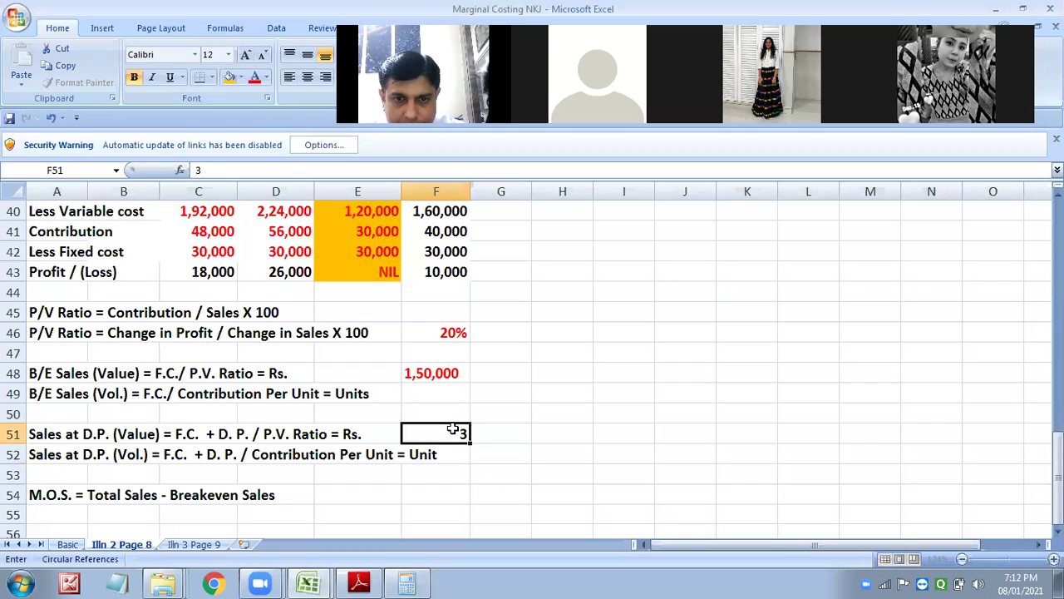
double_click(465, 433)
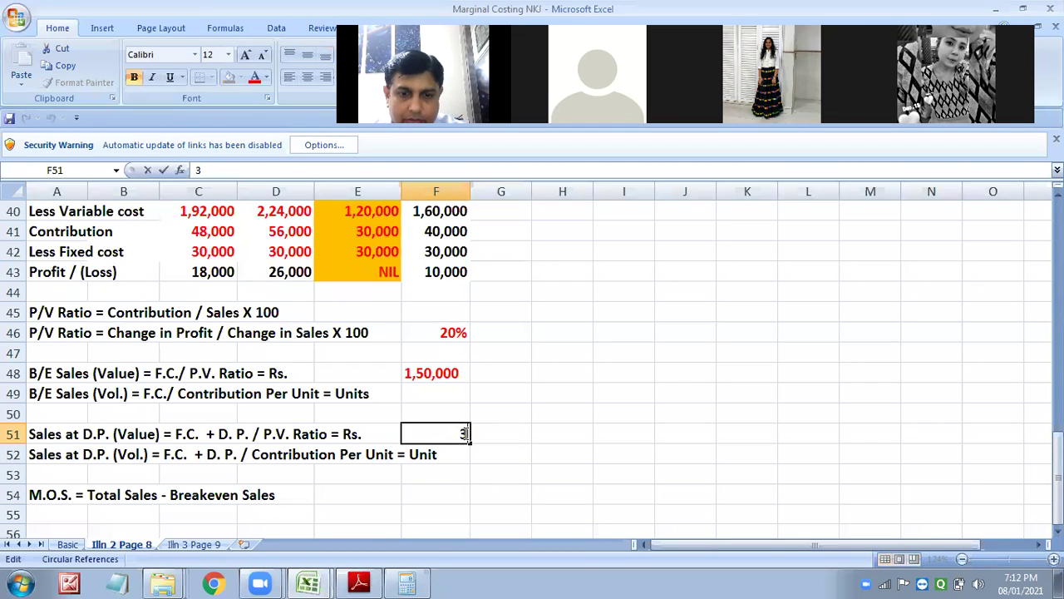
type(",5")
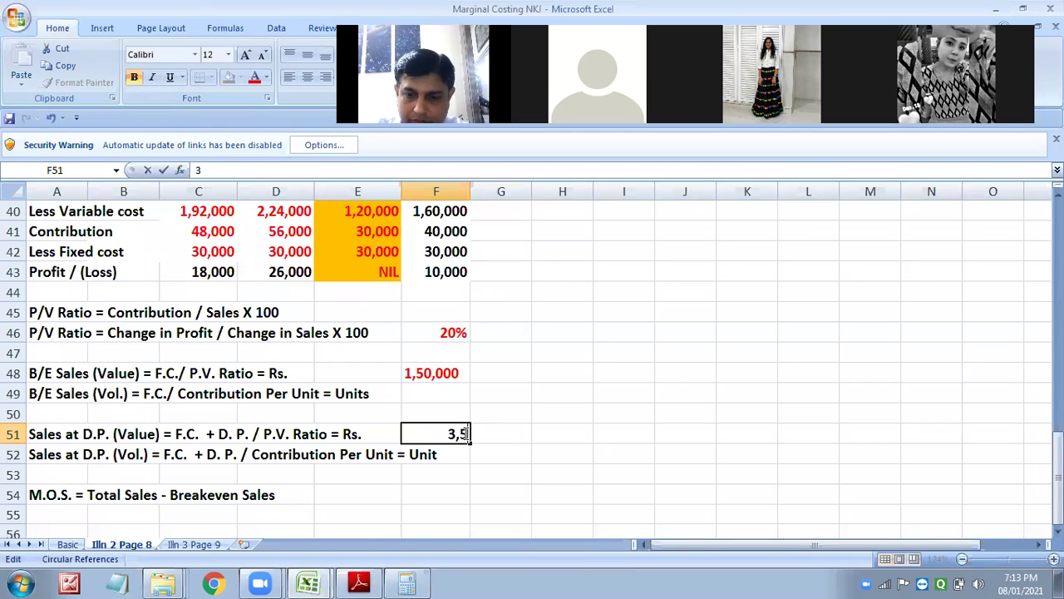
type("0,000")
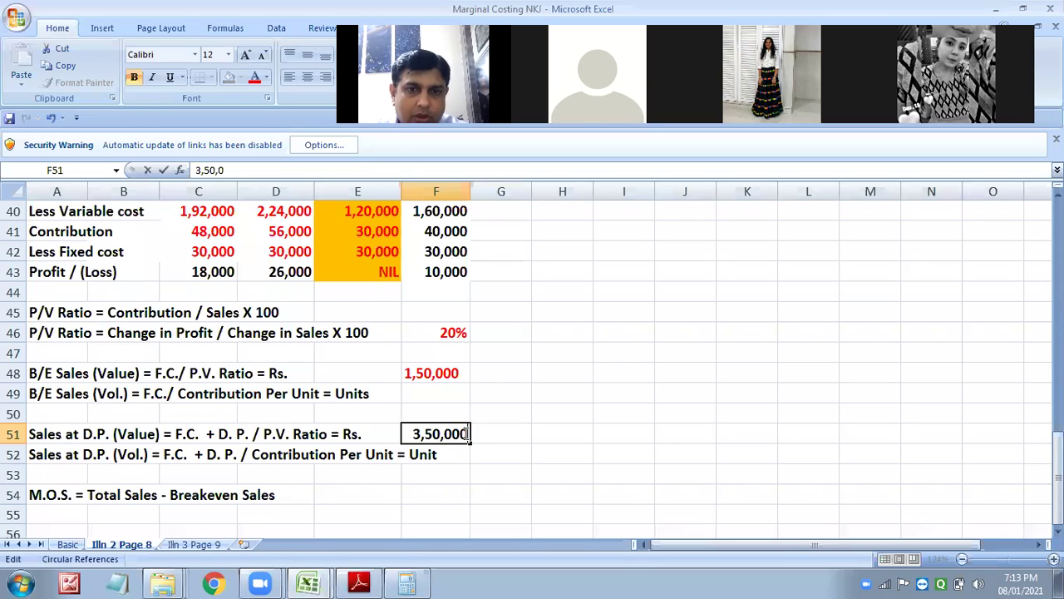
left_click(454, 473)
left_click(447, 429)
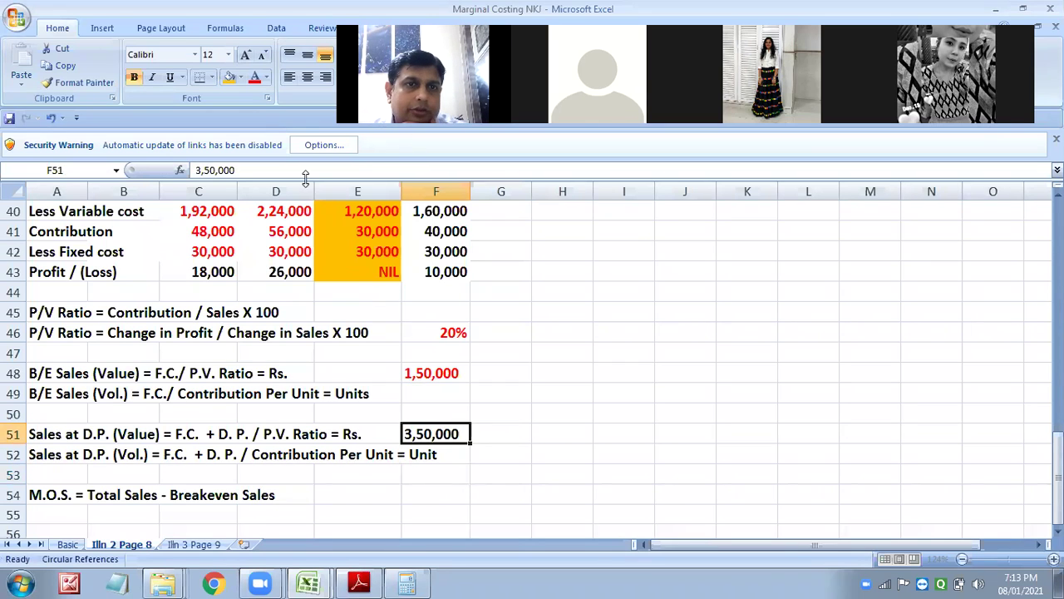
Format the Sales at D.P. (Value) result in F51 with red font and right alignment.
left_click(254, 77)
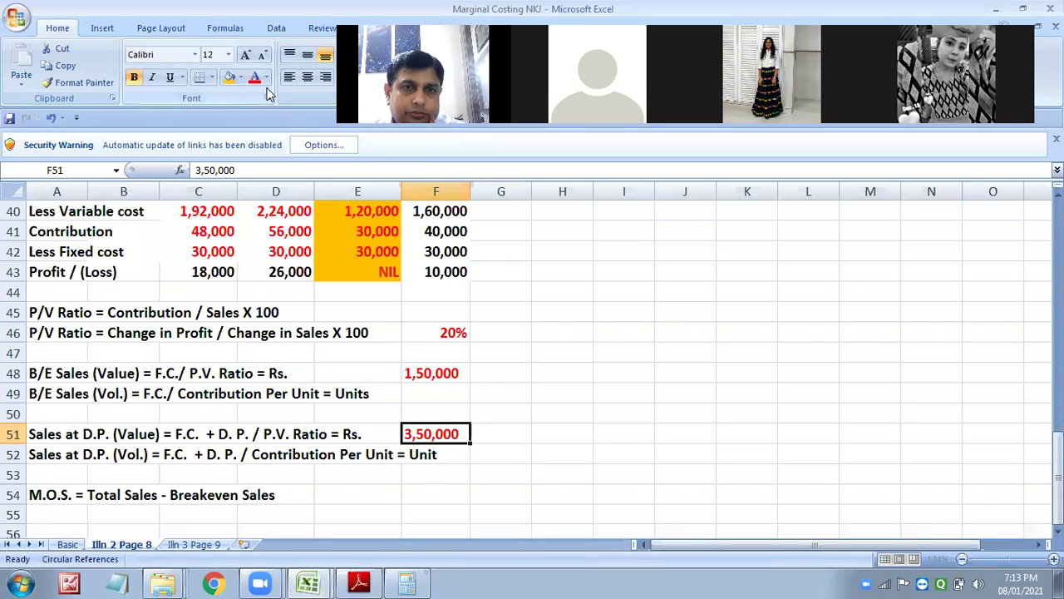
left_click(326, 77)
scroll(485, 394, "up", 3)
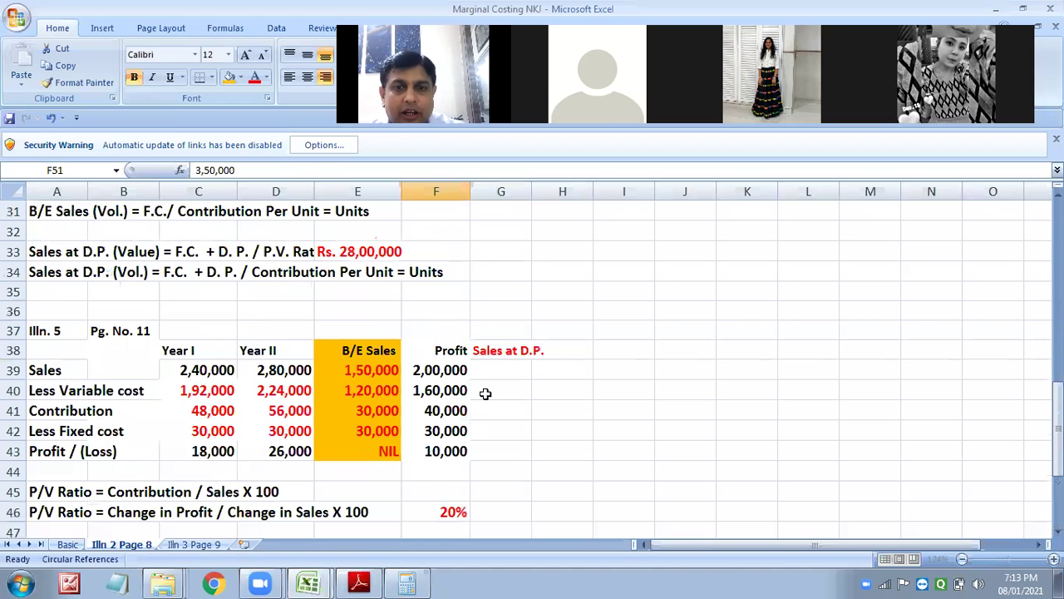
scroll(504, 375, "down", 3)
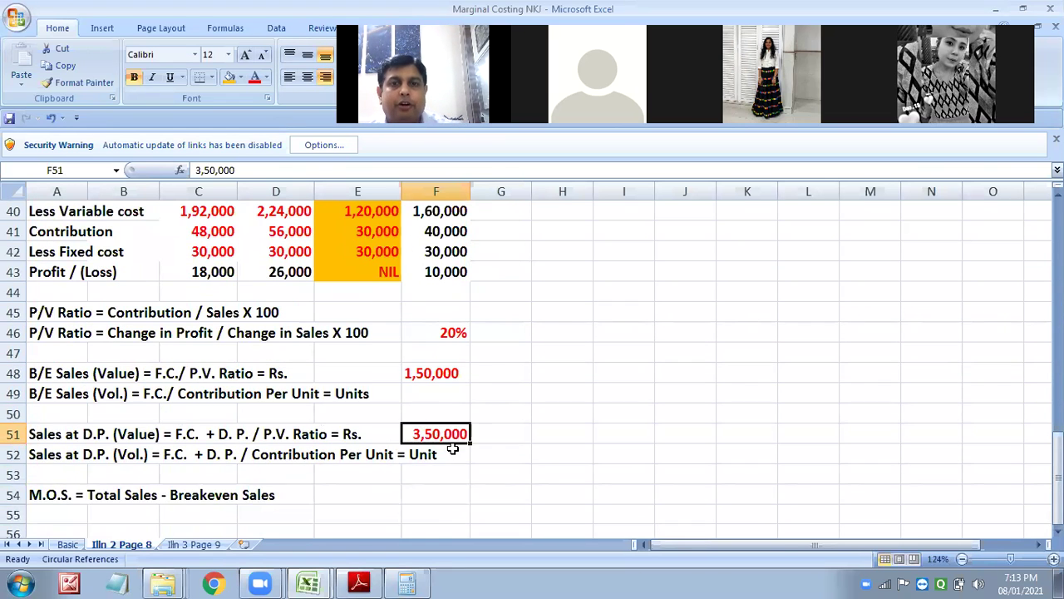
Enter 3,50,000 as the Sales figure in G39 of the Sales at D.P. column, and select that cell.
scroll(451, 450, "up", 3)
left_click(509, 370)
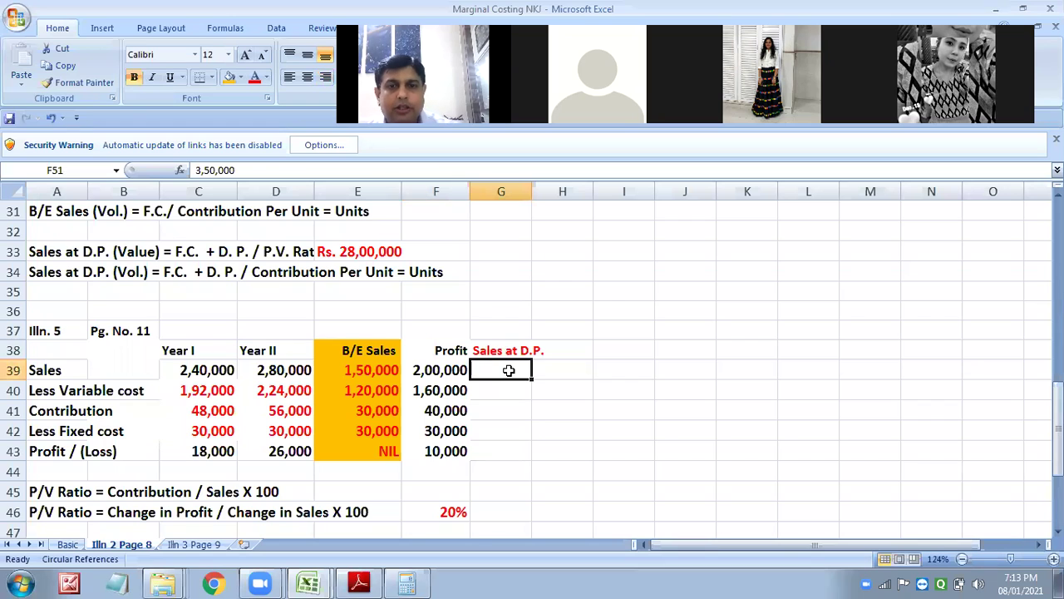
type("3,5")
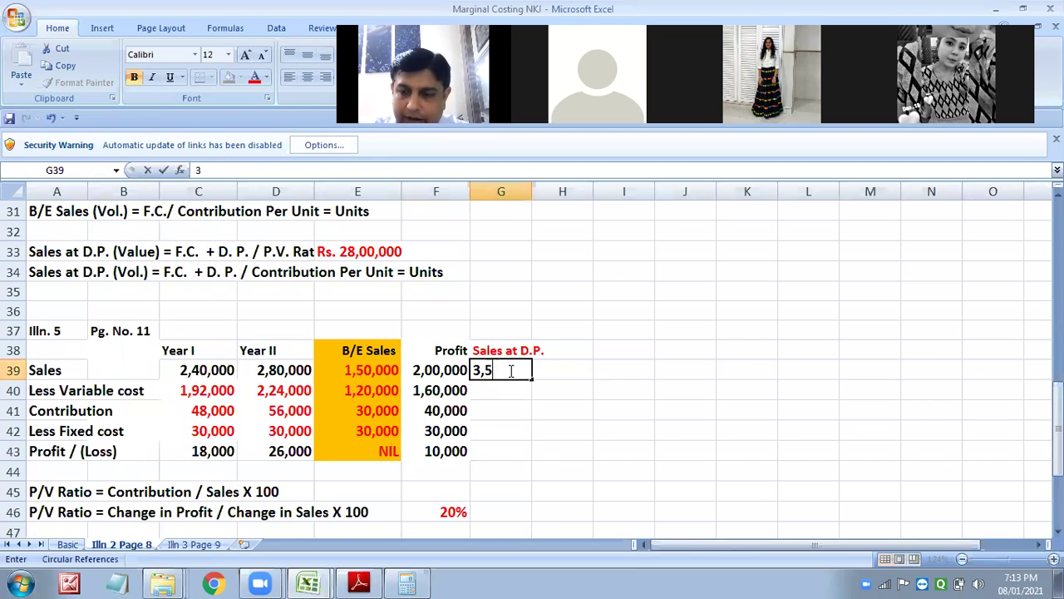
type("0,000")
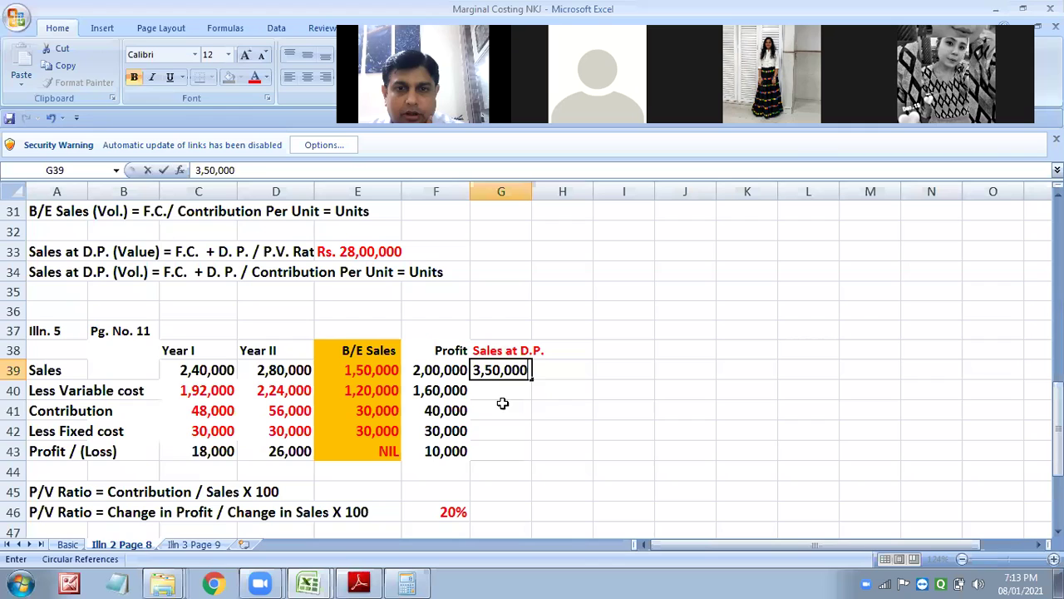
left_click(504, 408)
left_click(507, 356)
left_click(505, 370)
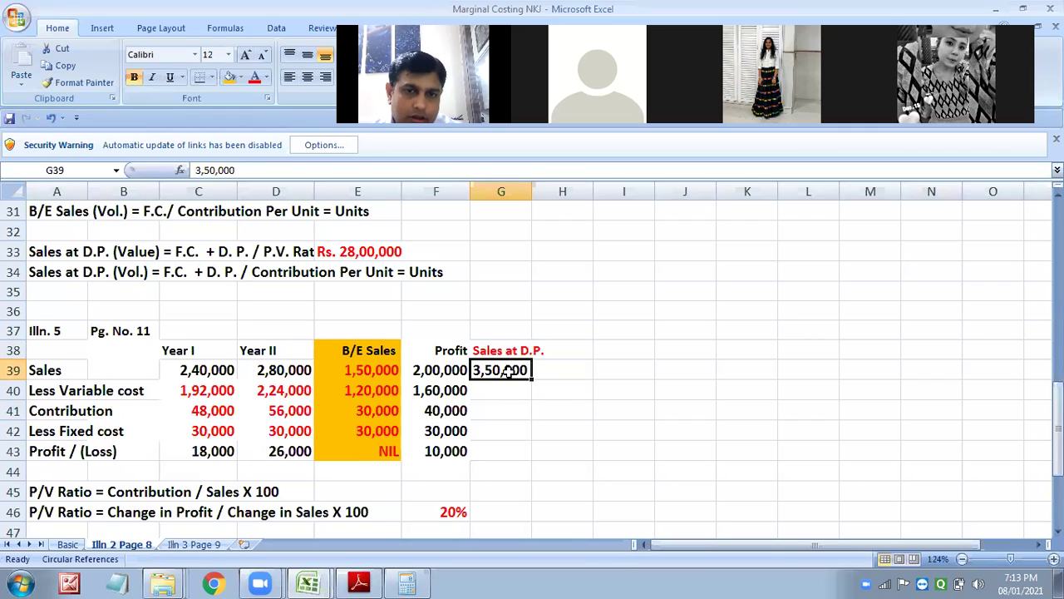